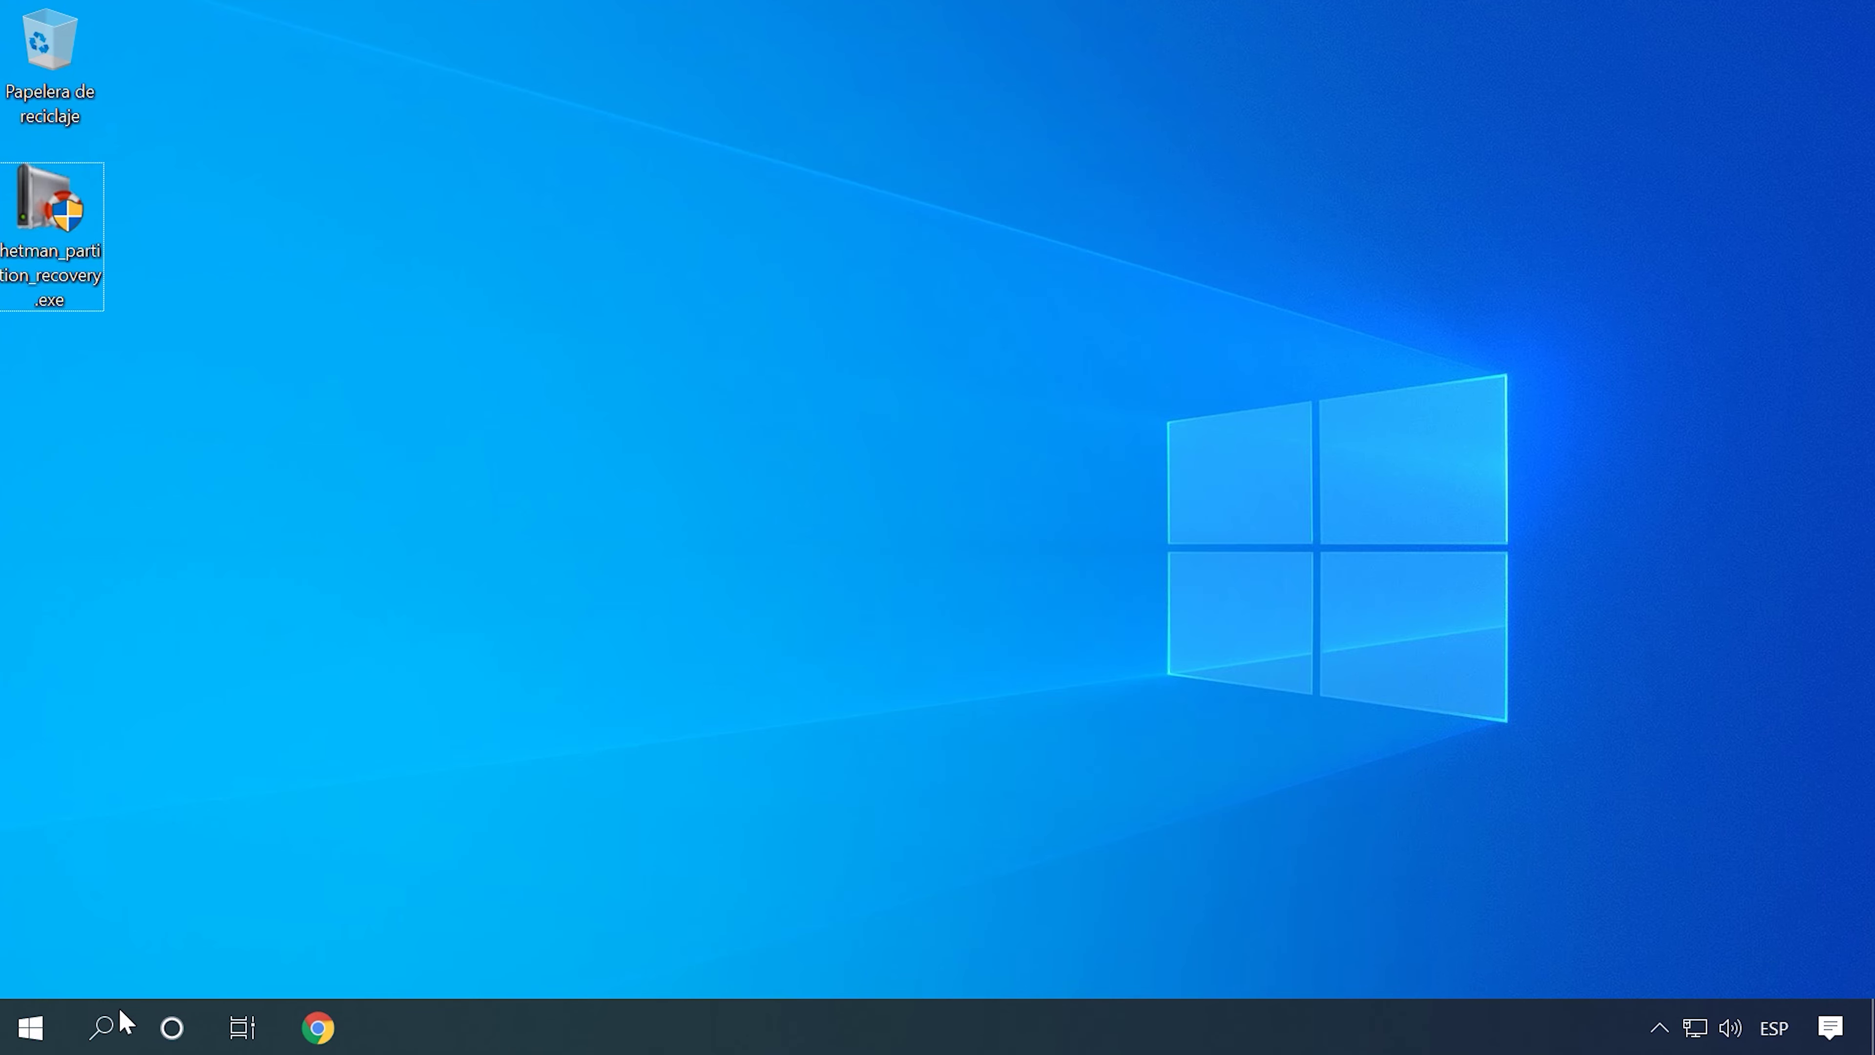
Step: Launch Hetman Partition Recovery, dismiss its startup wizard and open Disco local (C:) for analysis
left_click(214, 275)
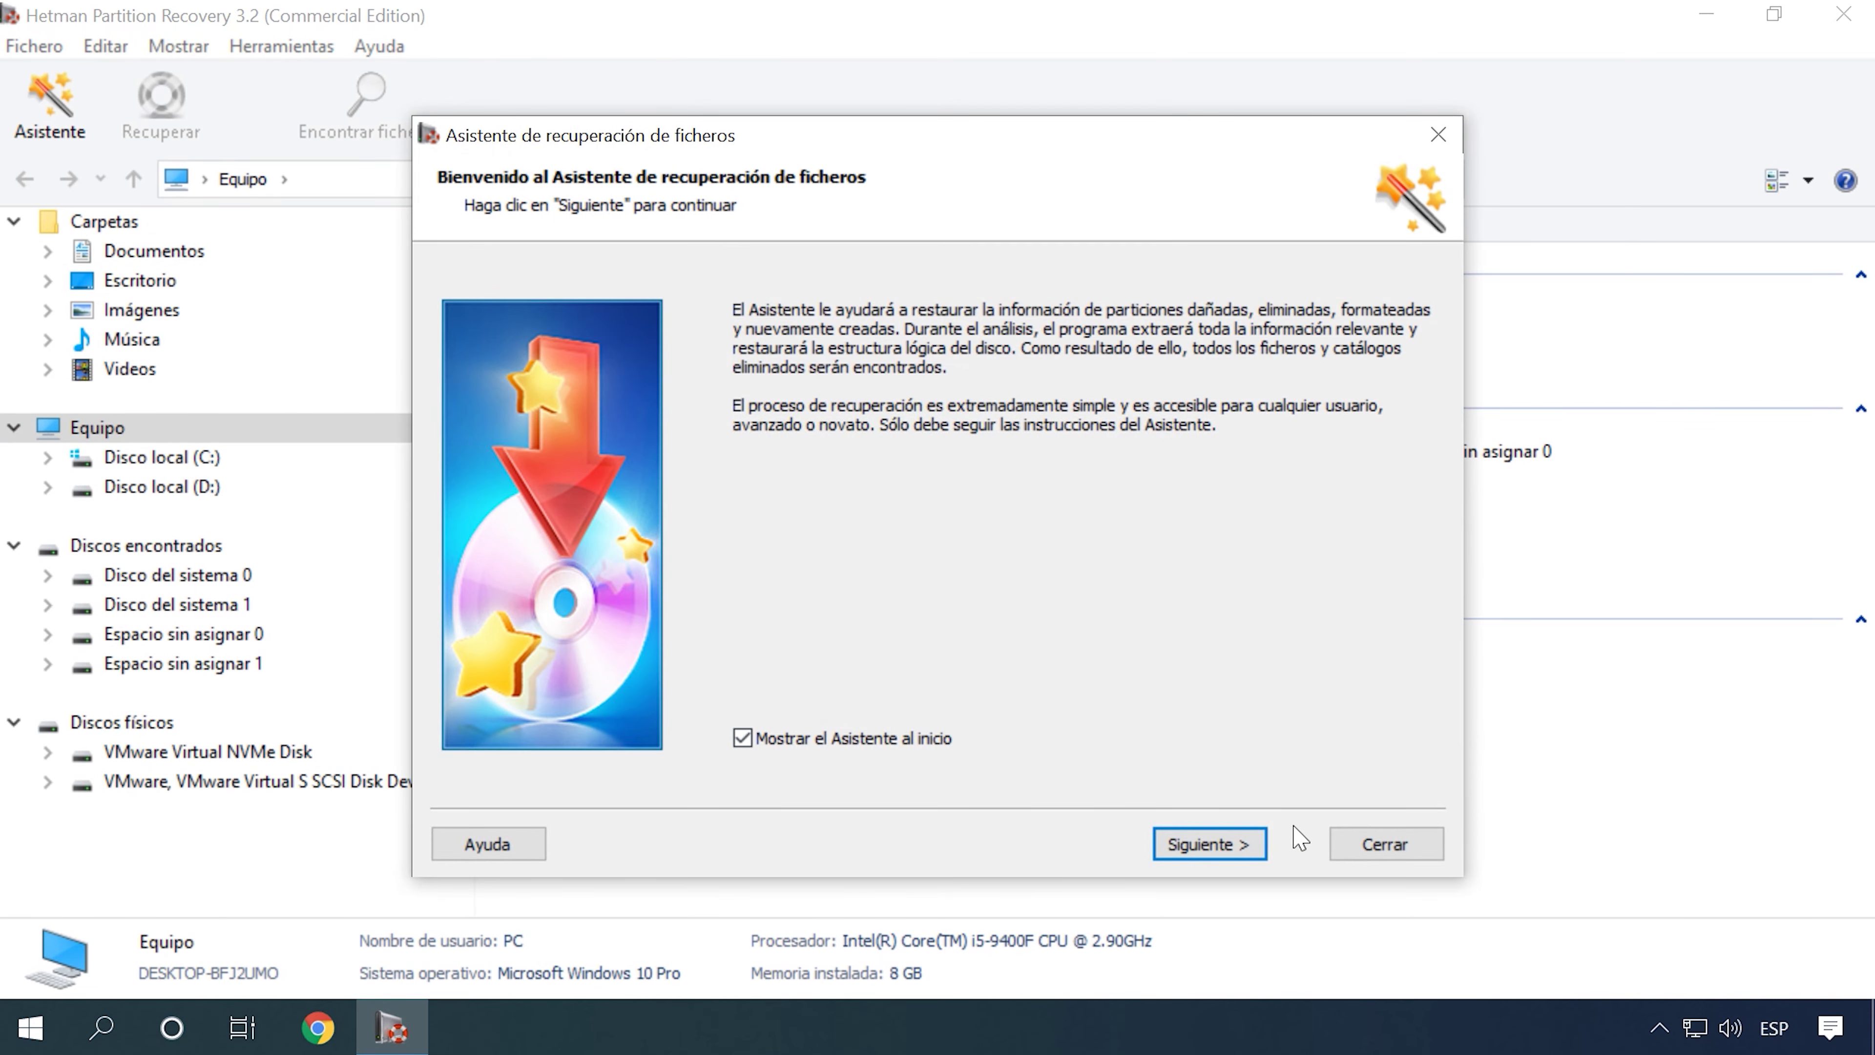
left_click(1384, 845)
left_click(711, 351)
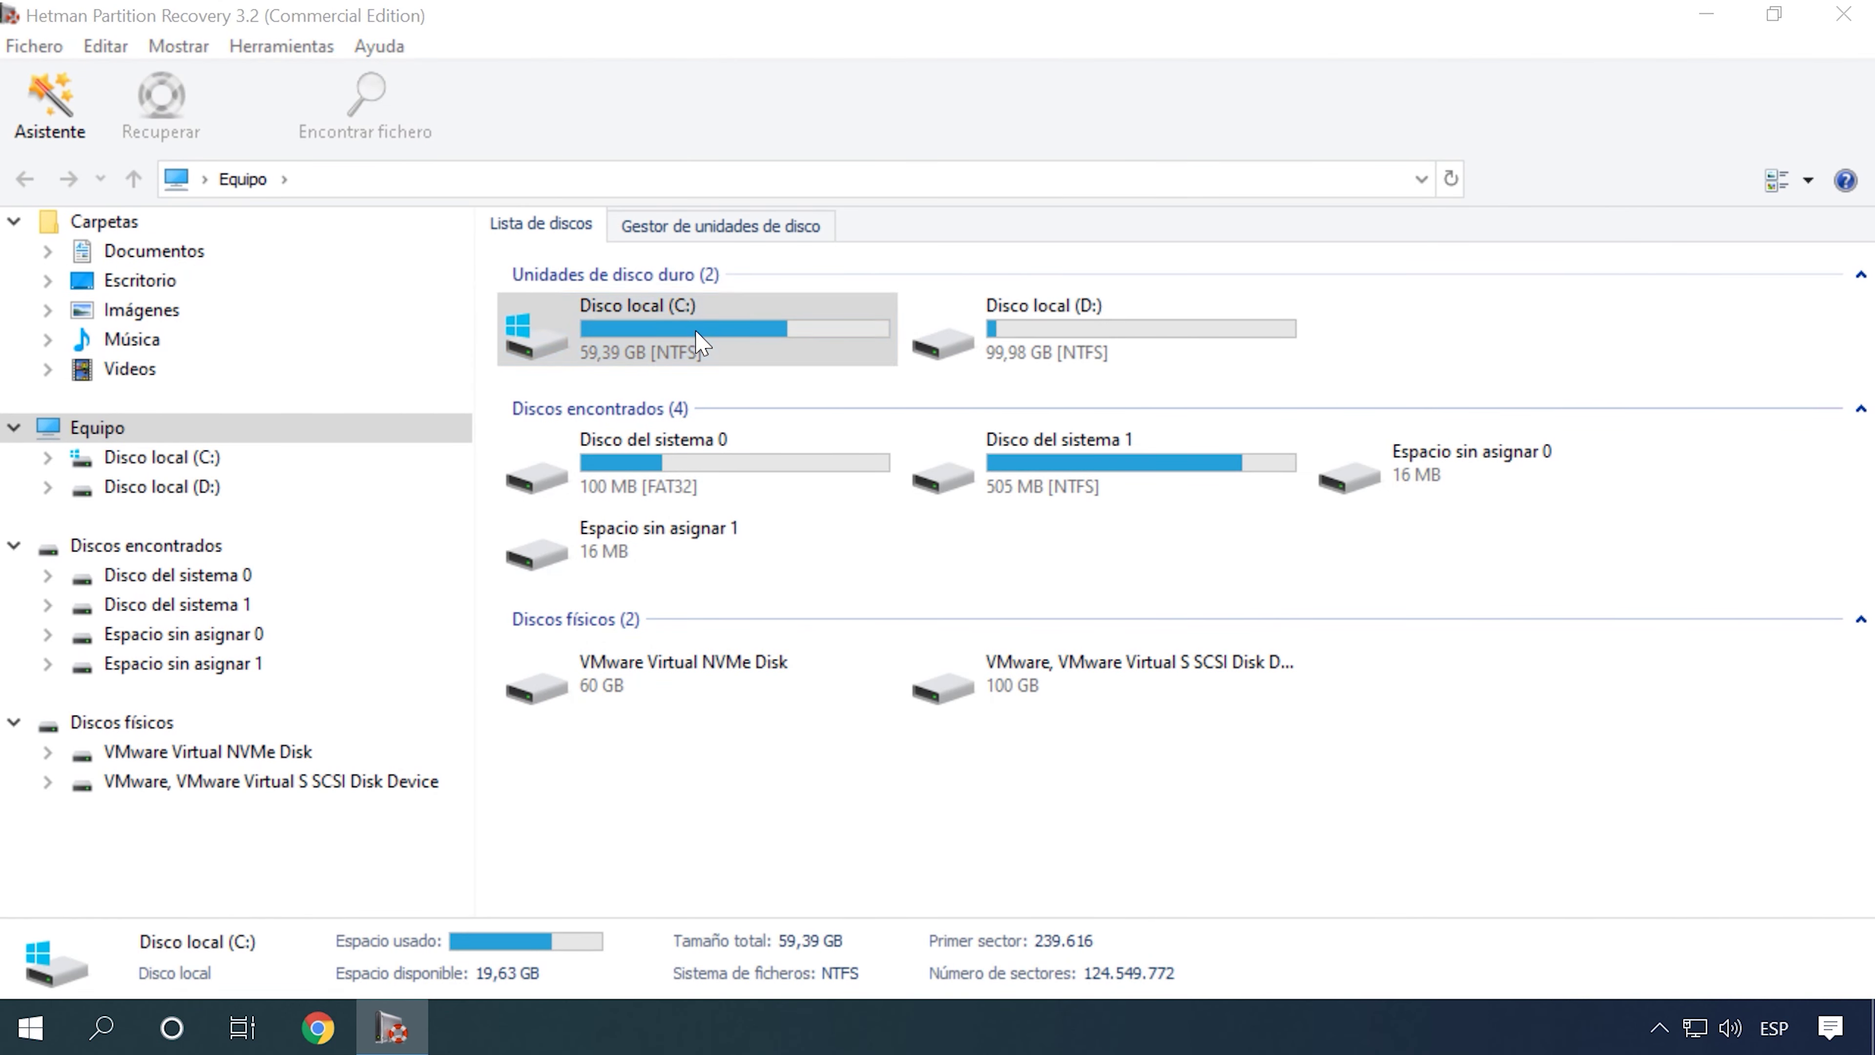
double_click(701, 341)
left_click(547, 382)
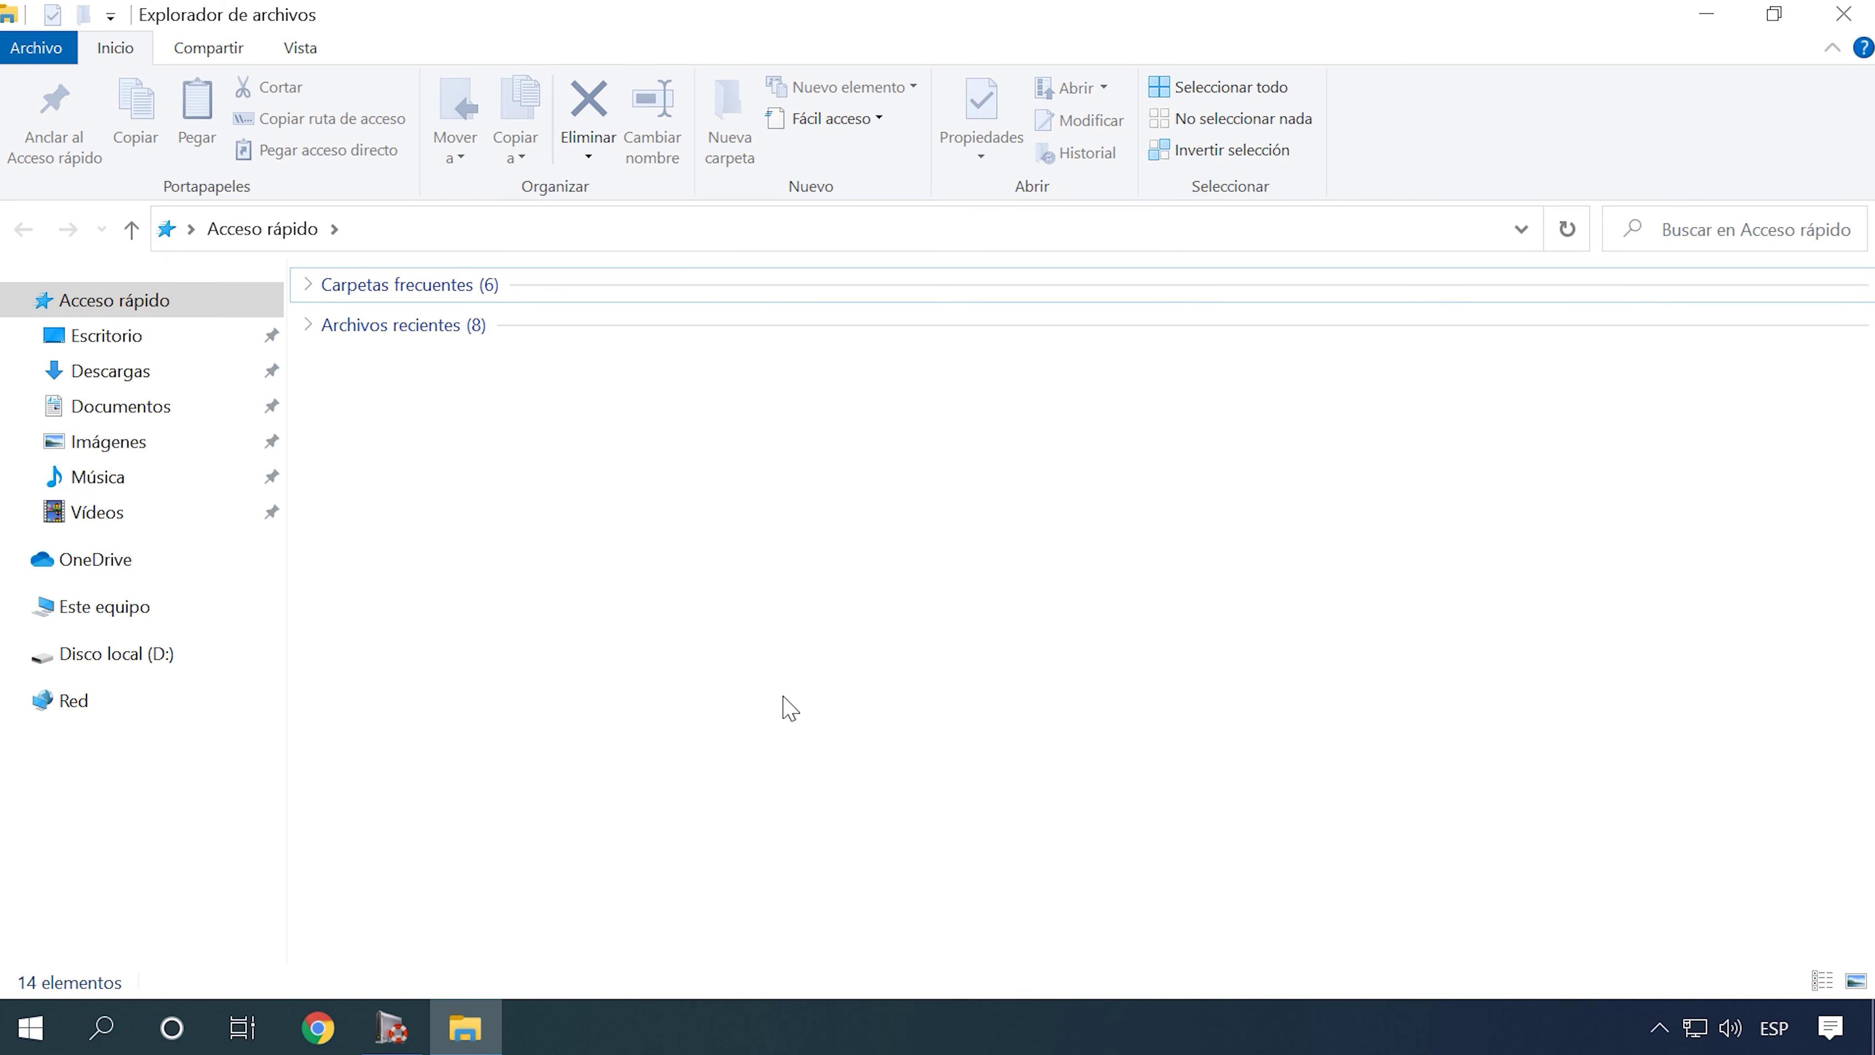
Step: Inspect the Descargas, Documentos, Imágenes, Música and Vídeos quick-access folders in File Explorer
left_click(135, 376)
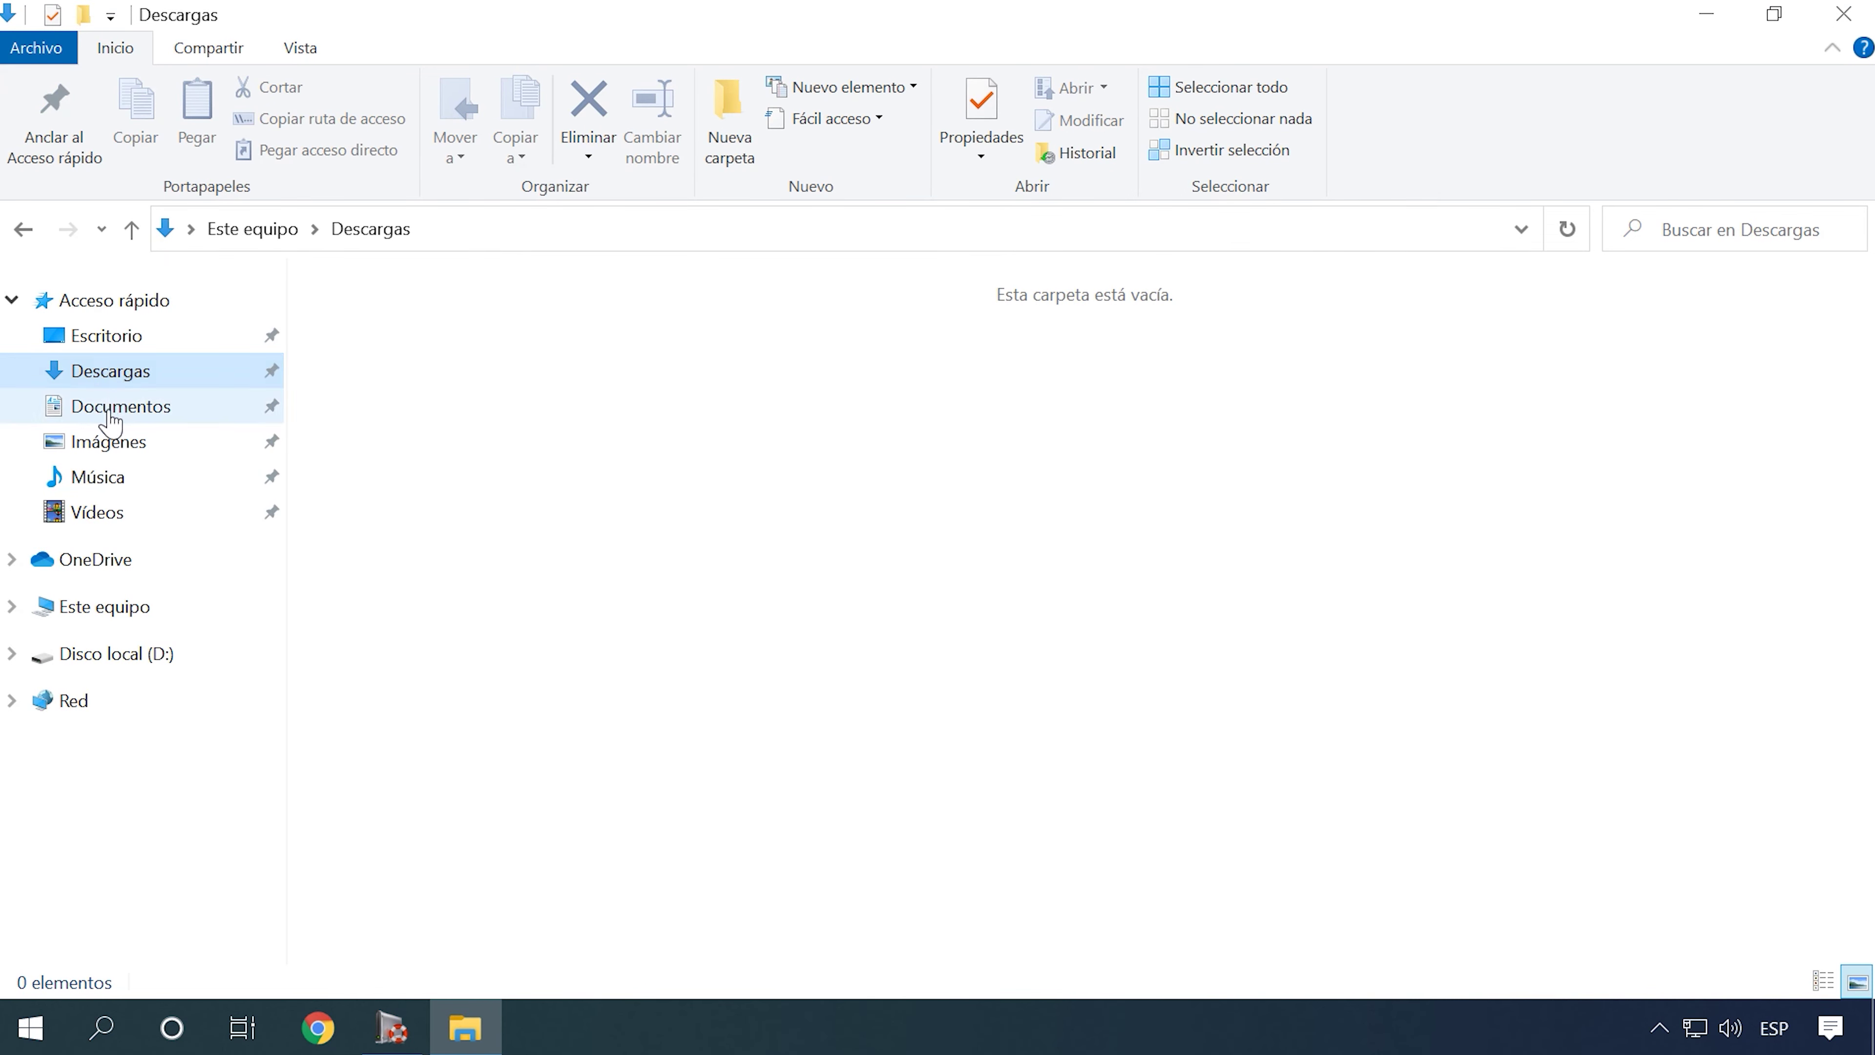
left_click(147, 413)
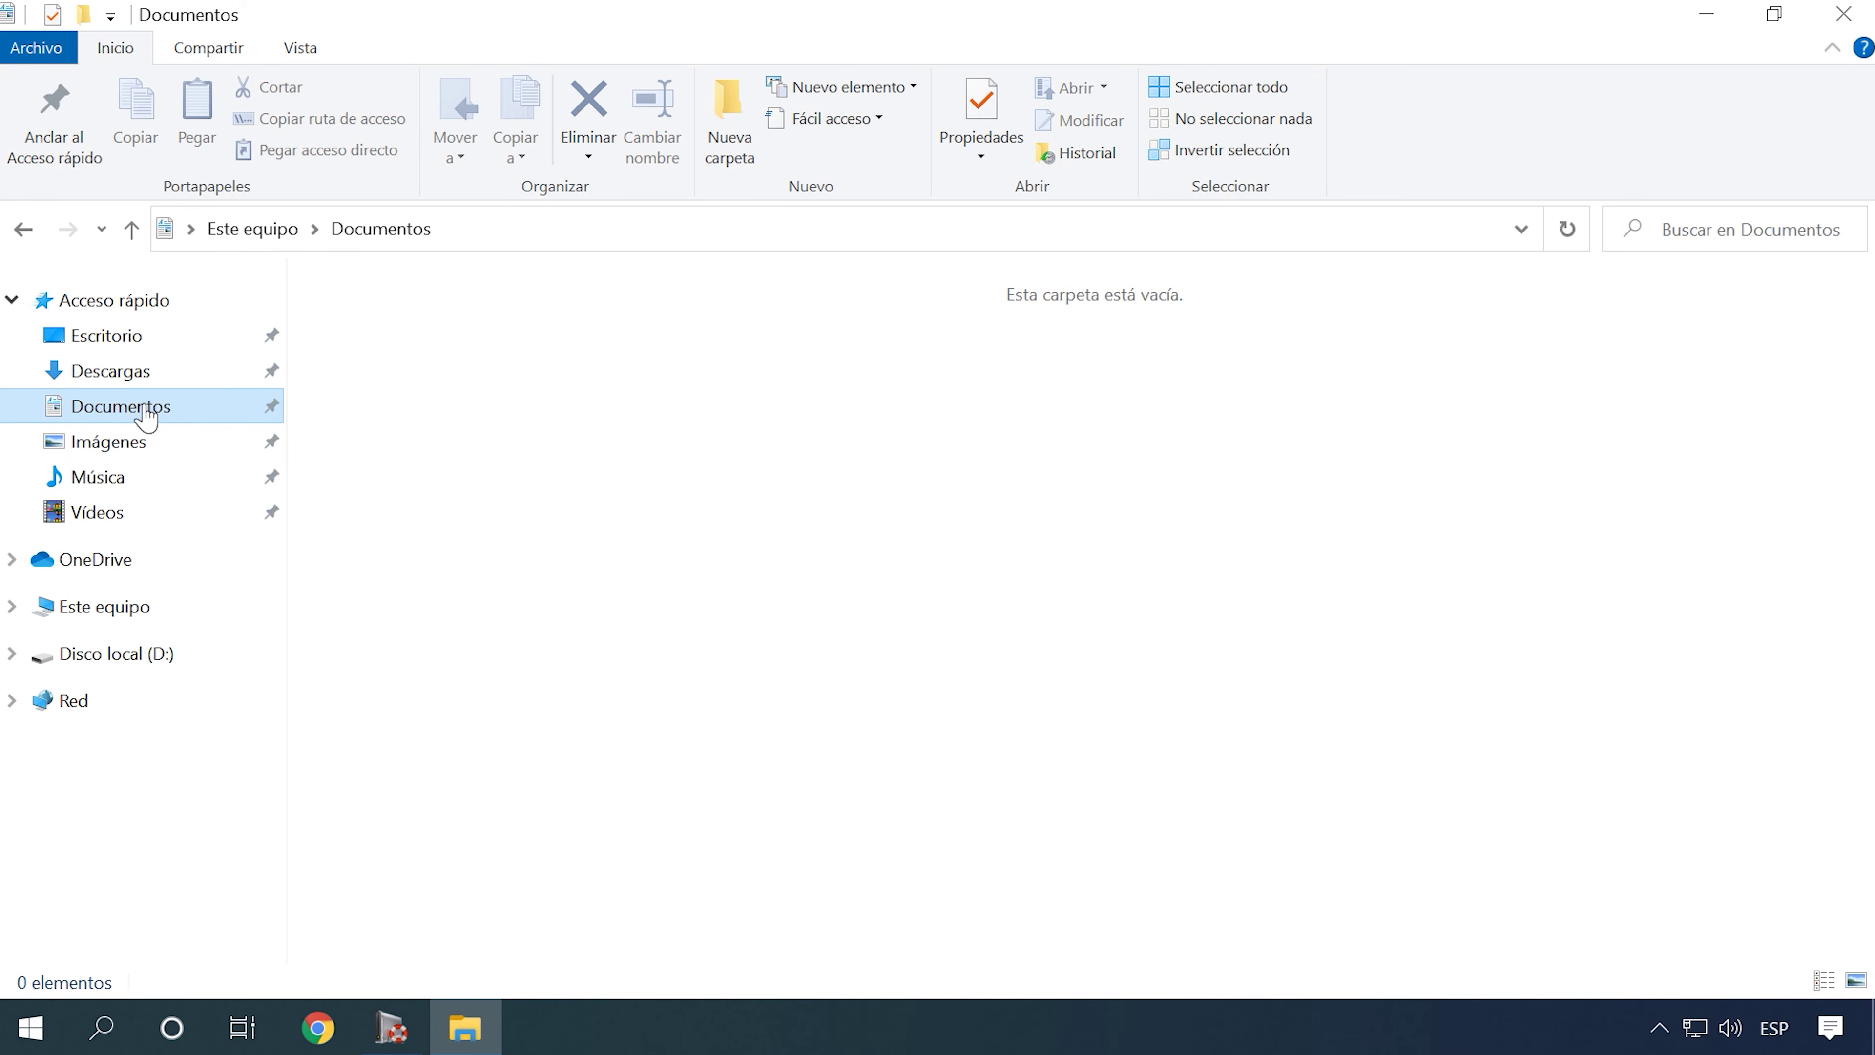
left_click(159, 451)
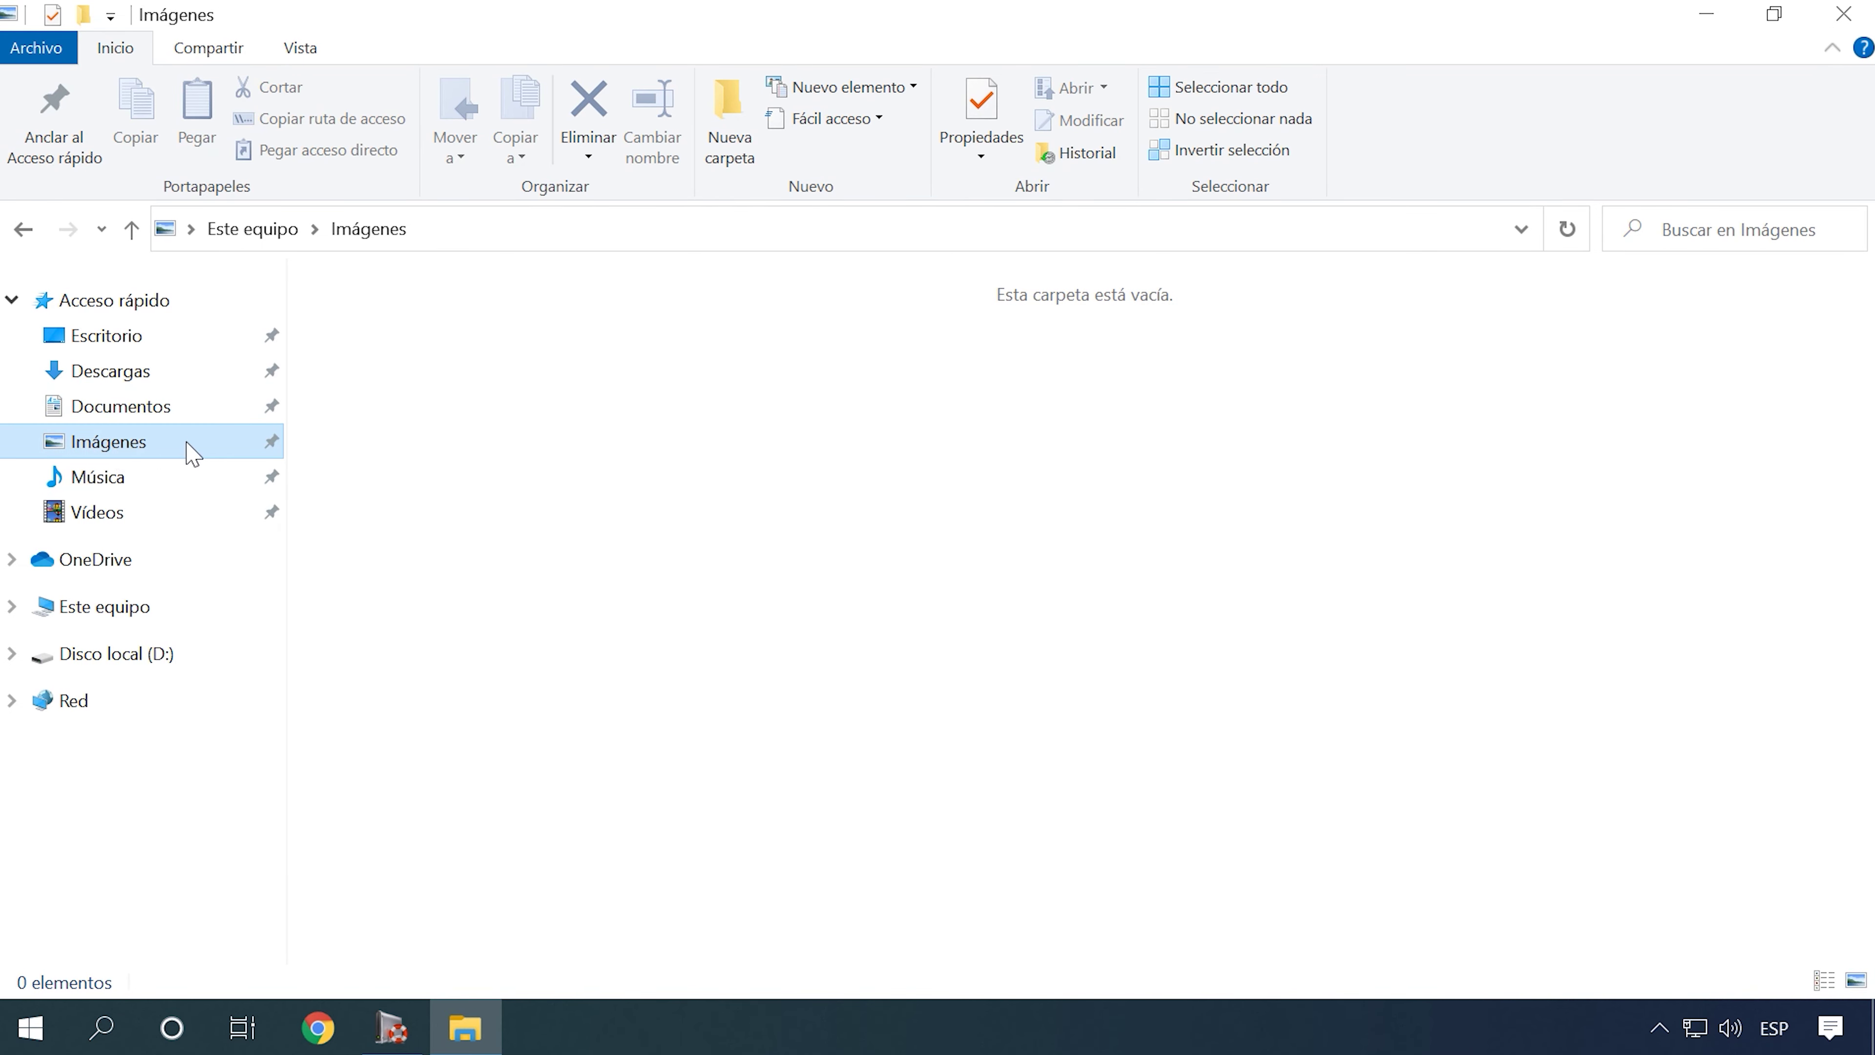
left_click(118, 481)
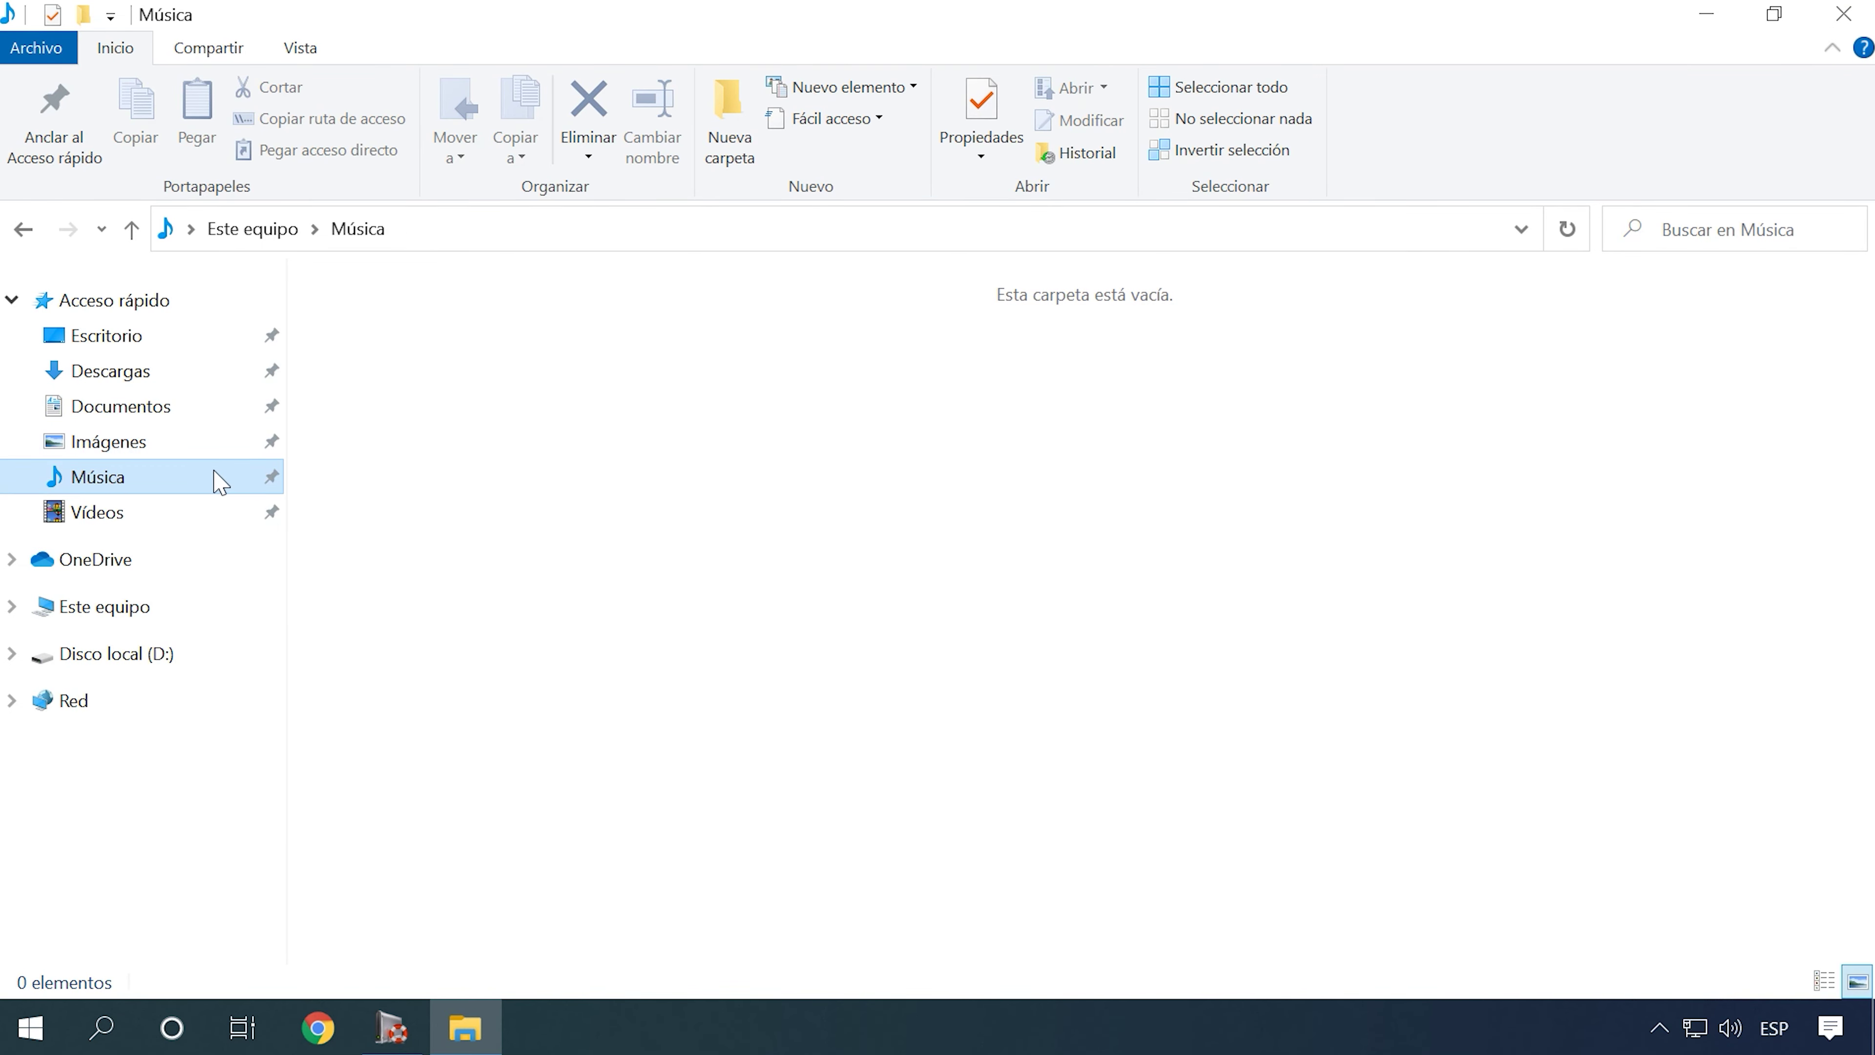
left_click(122, 521)
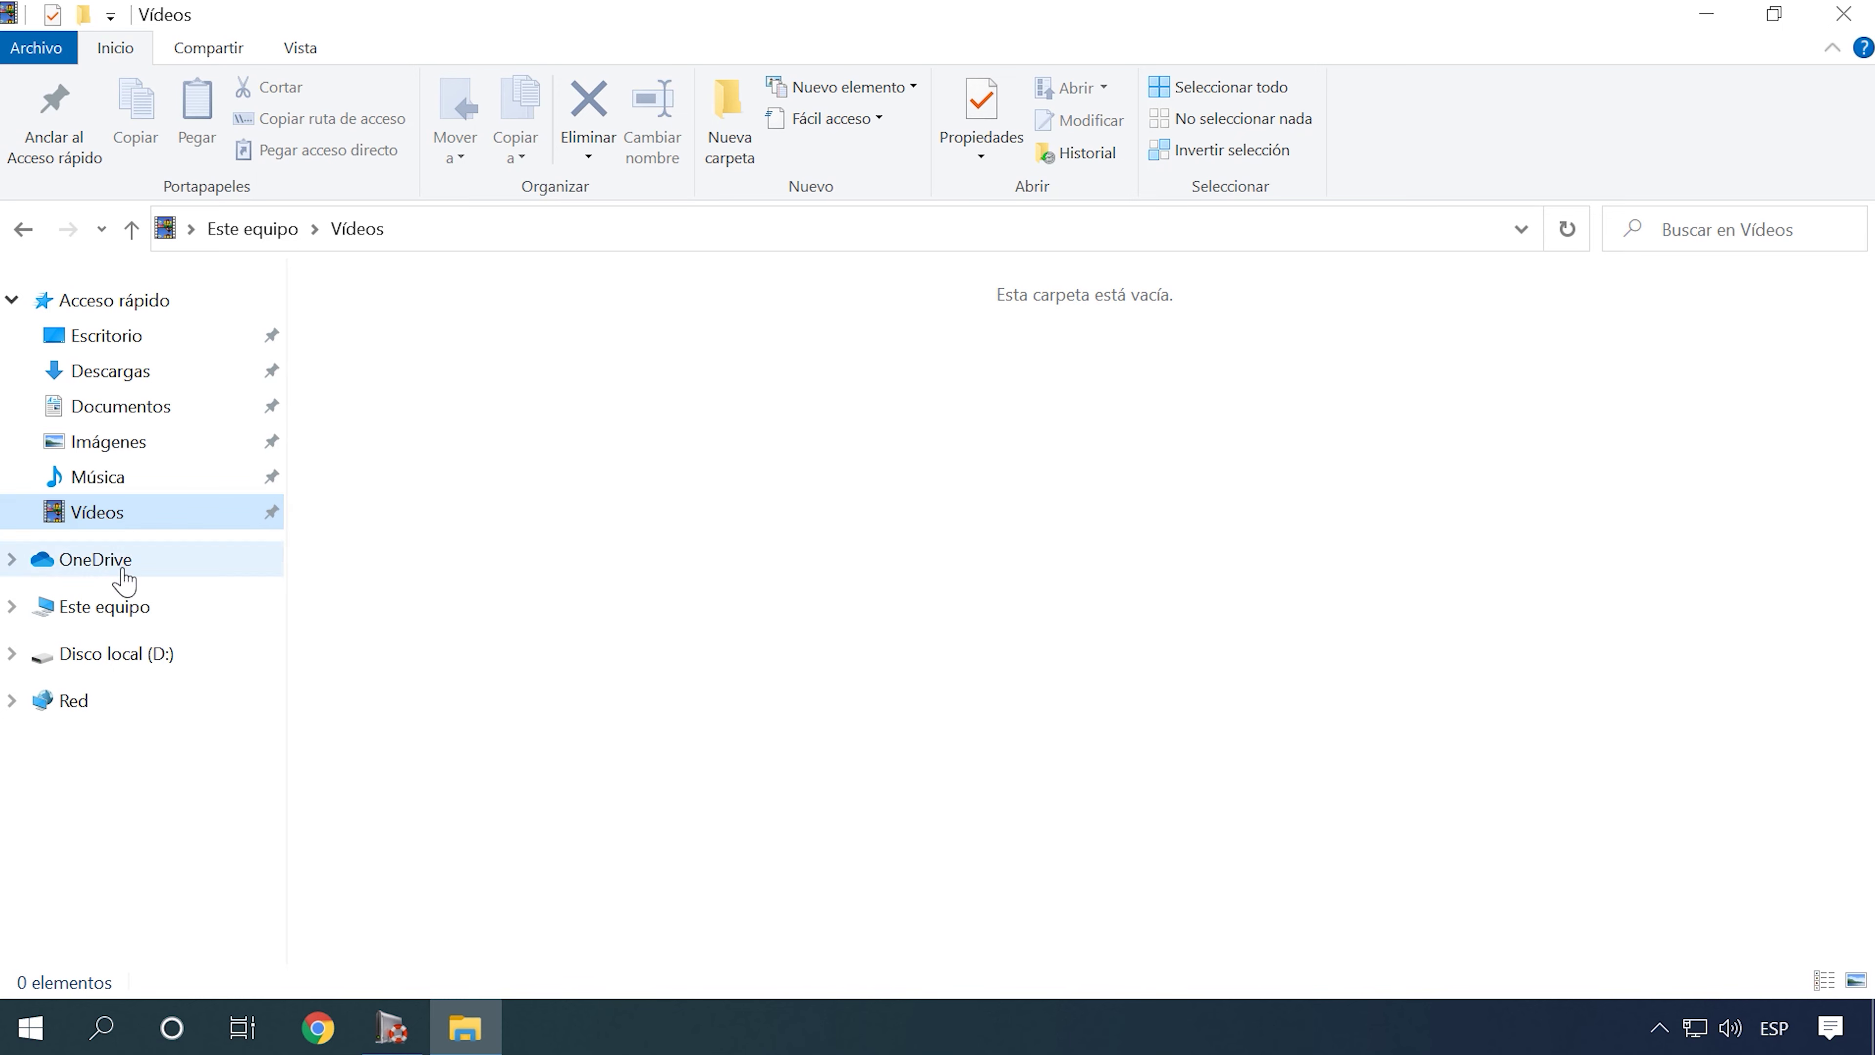
Step: Open the PC user folder inside Usuarios on Disco local (C:) from Este equipo
left_click(106, 617)
double_click(525, 565)
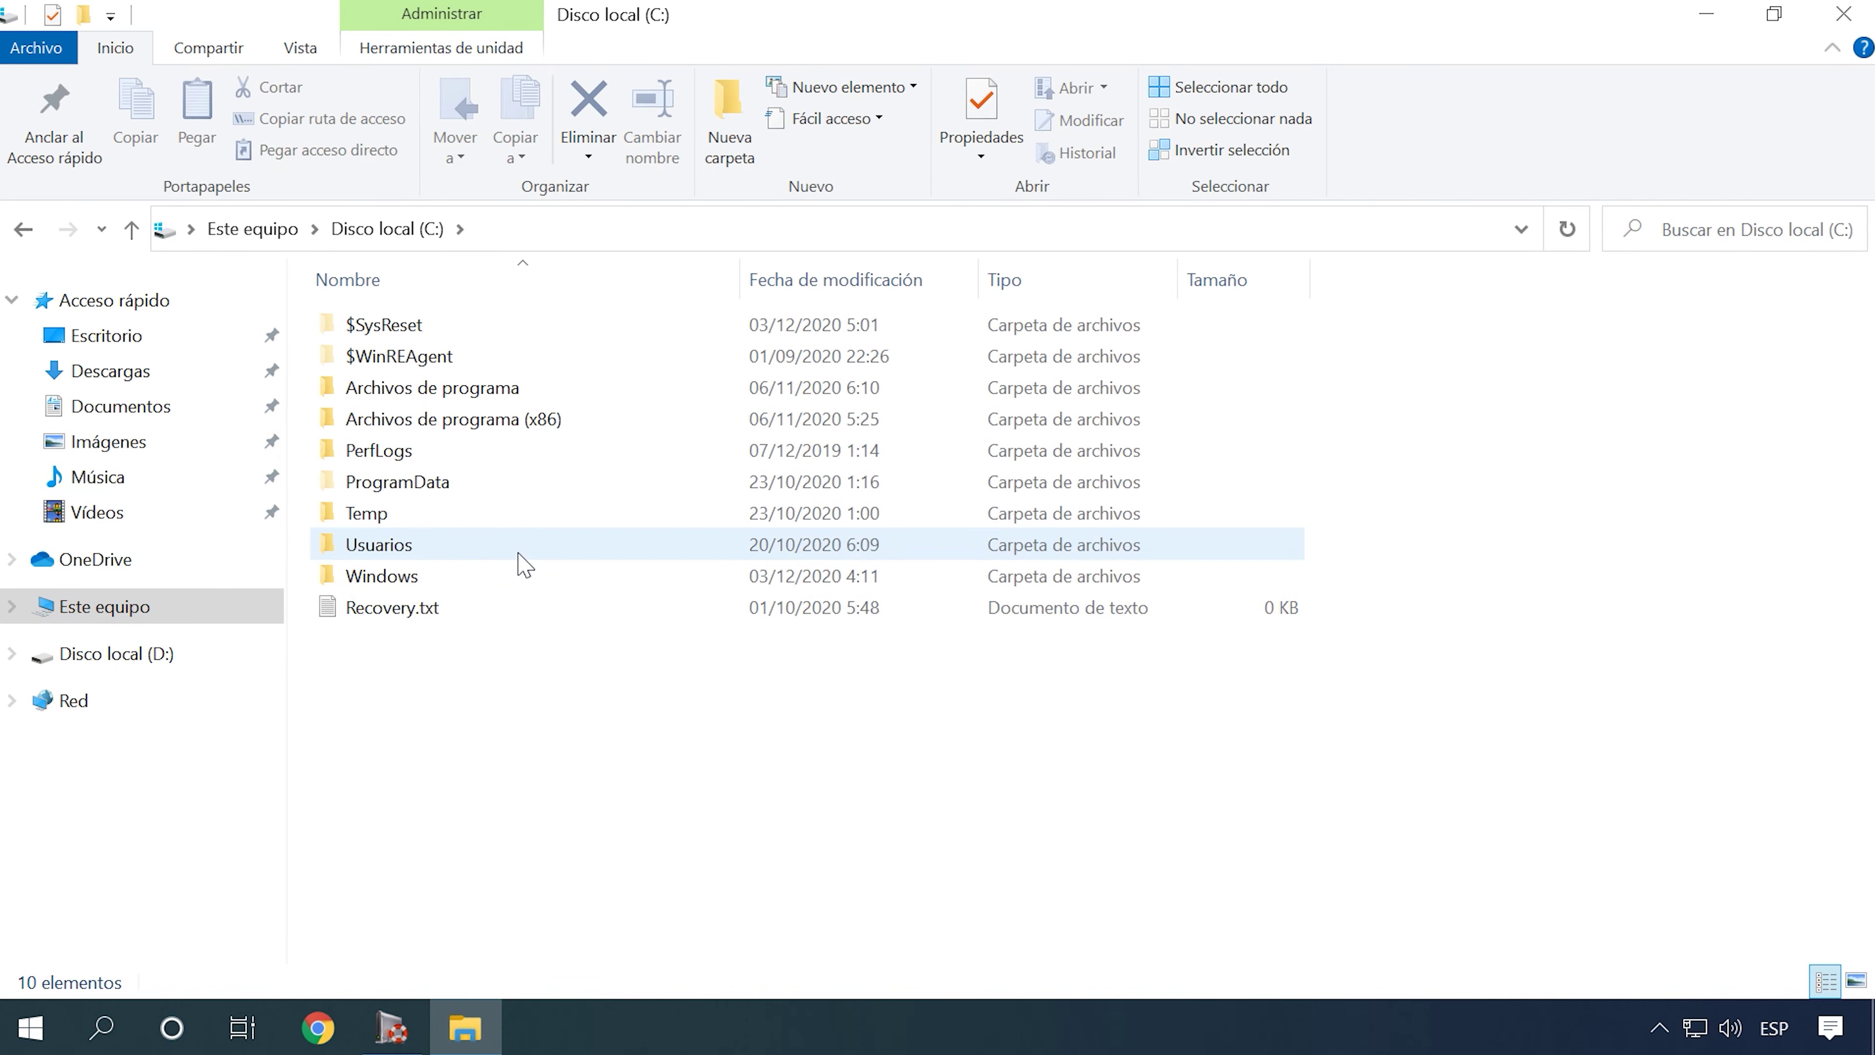
double_click(379, 544)
double_click(368, 419)
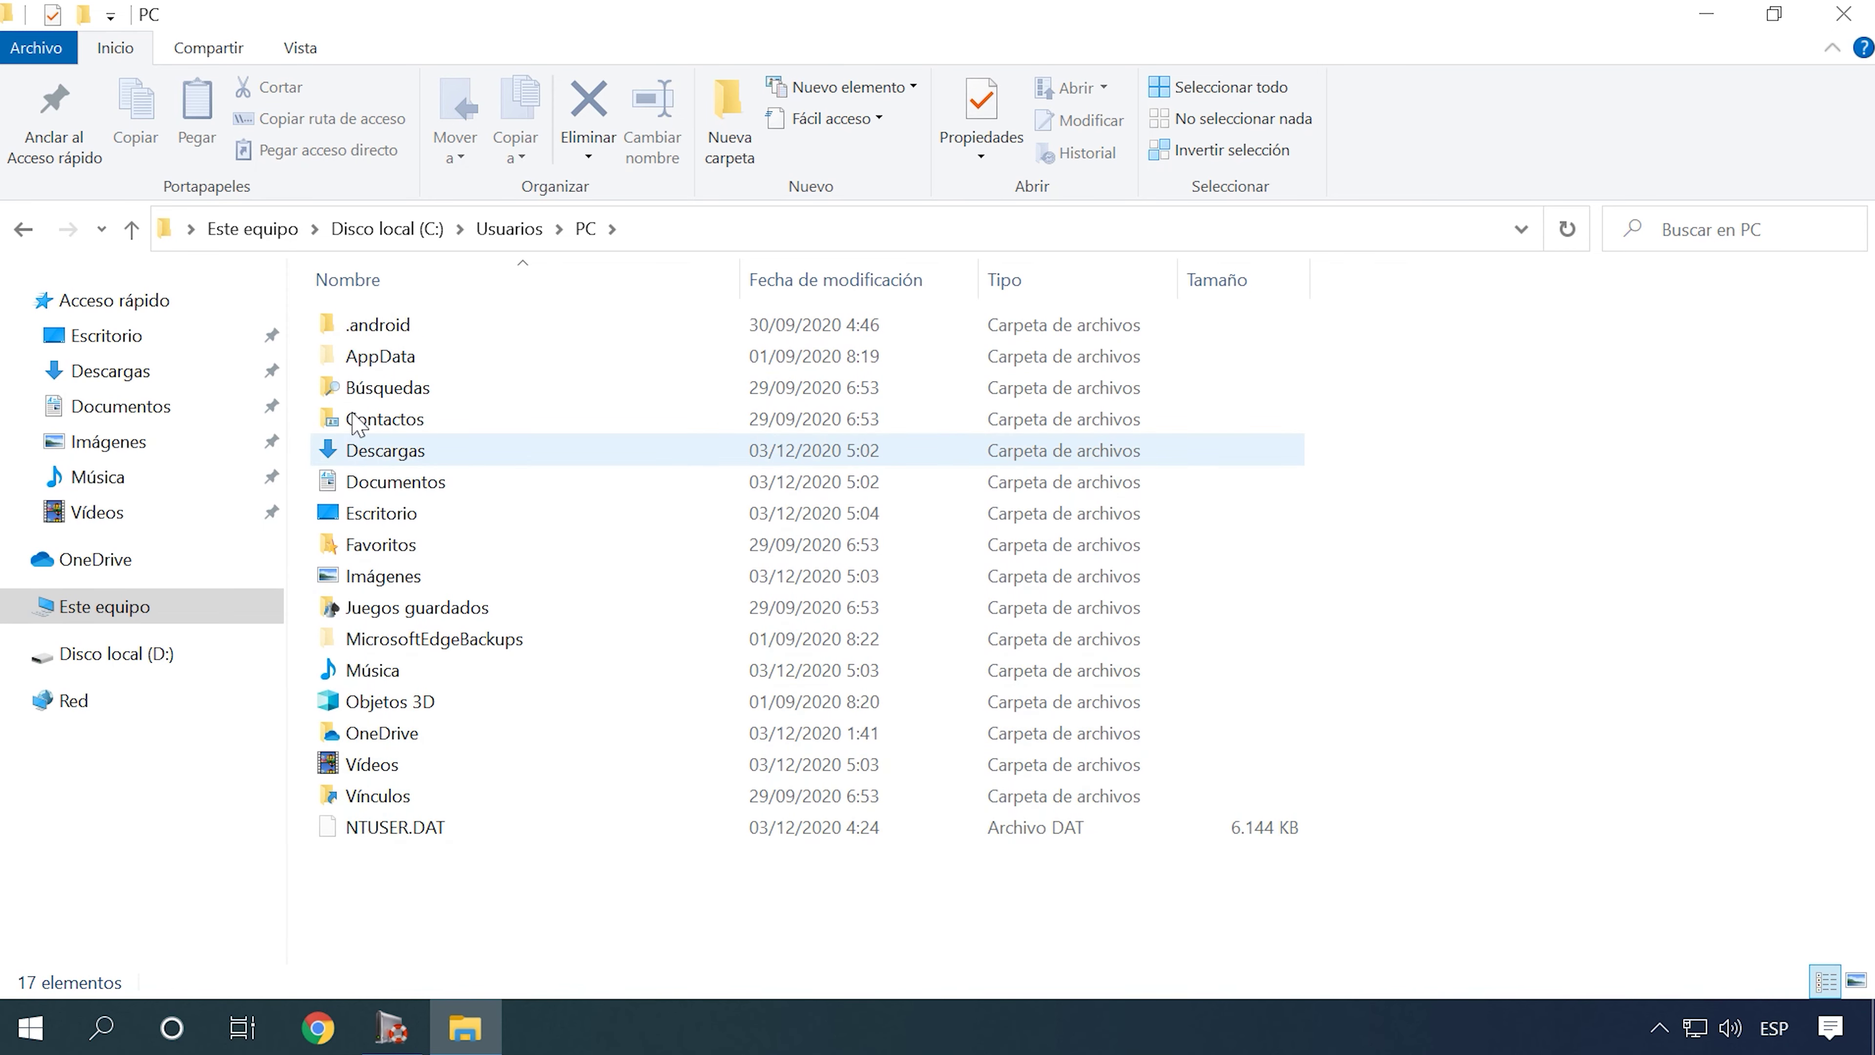
Step: Show the full paths of the Documentos and Descargas folders, returning to the PC user folder after each
double_click(394, 483)
left_click(782, 246)
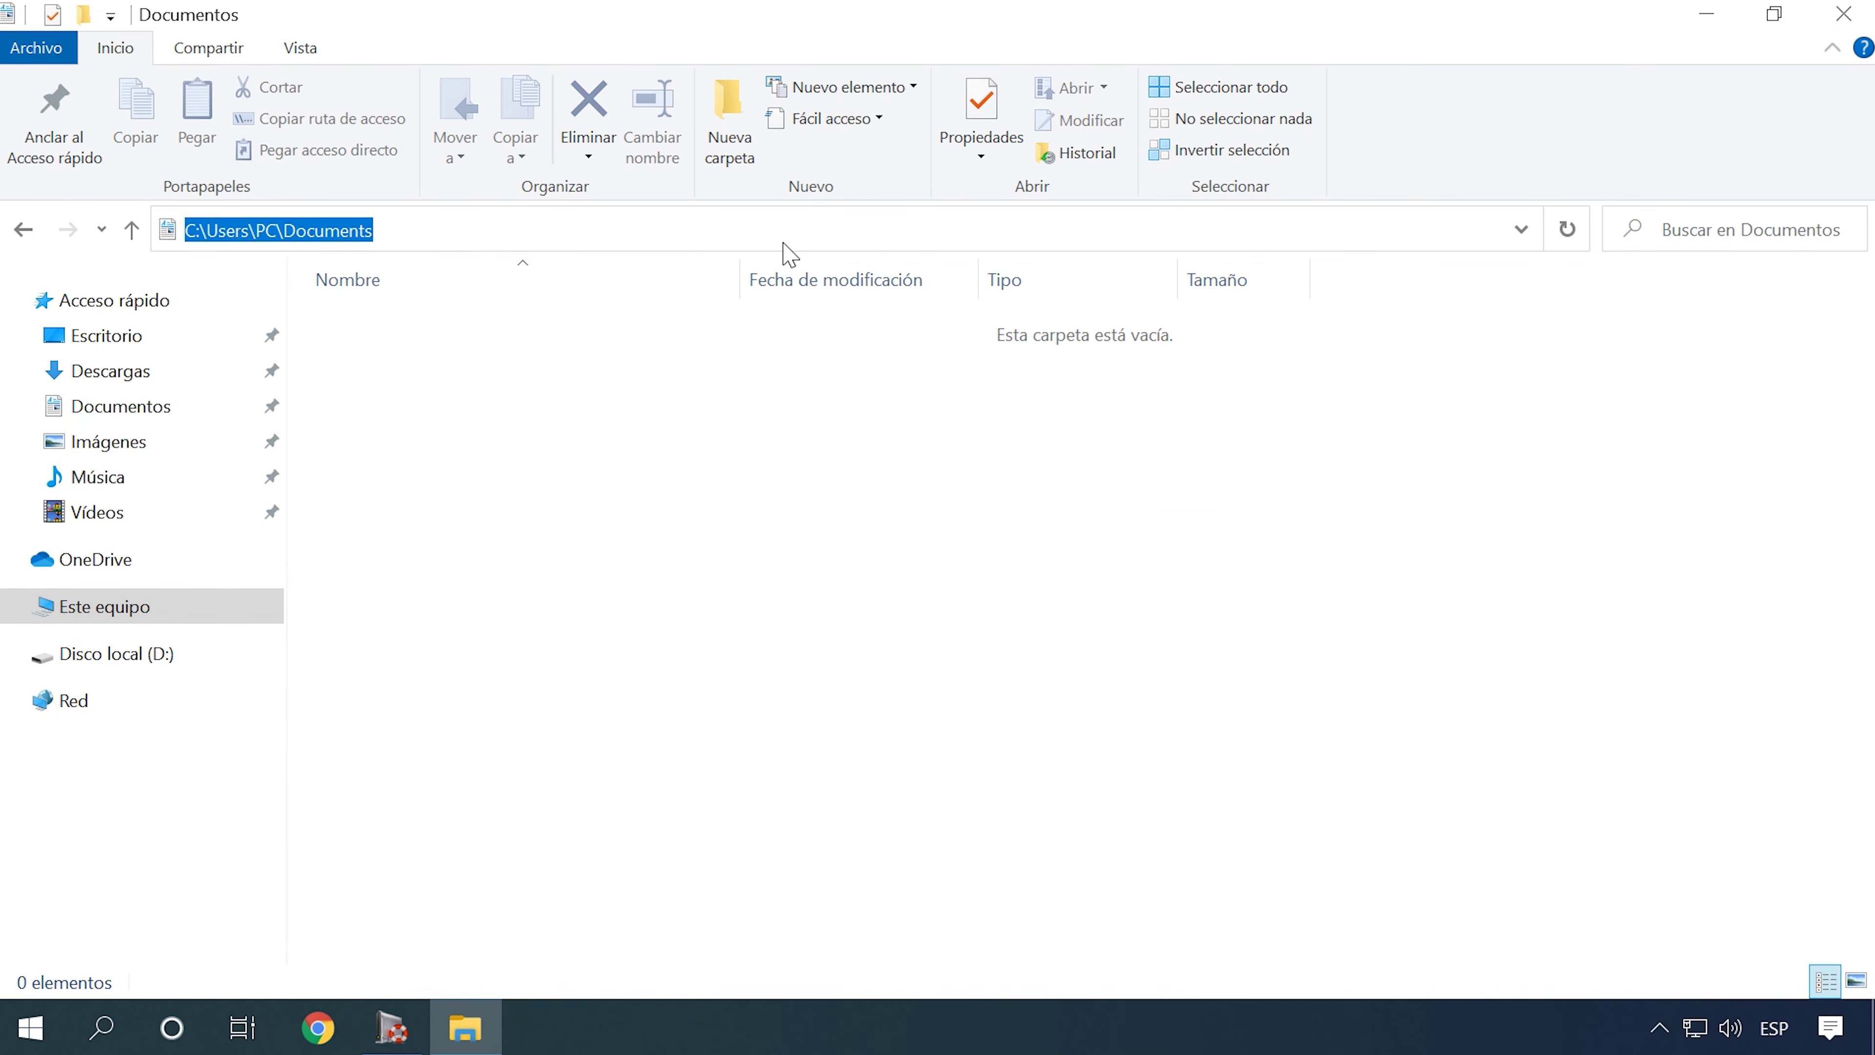
left_click(133, 230)
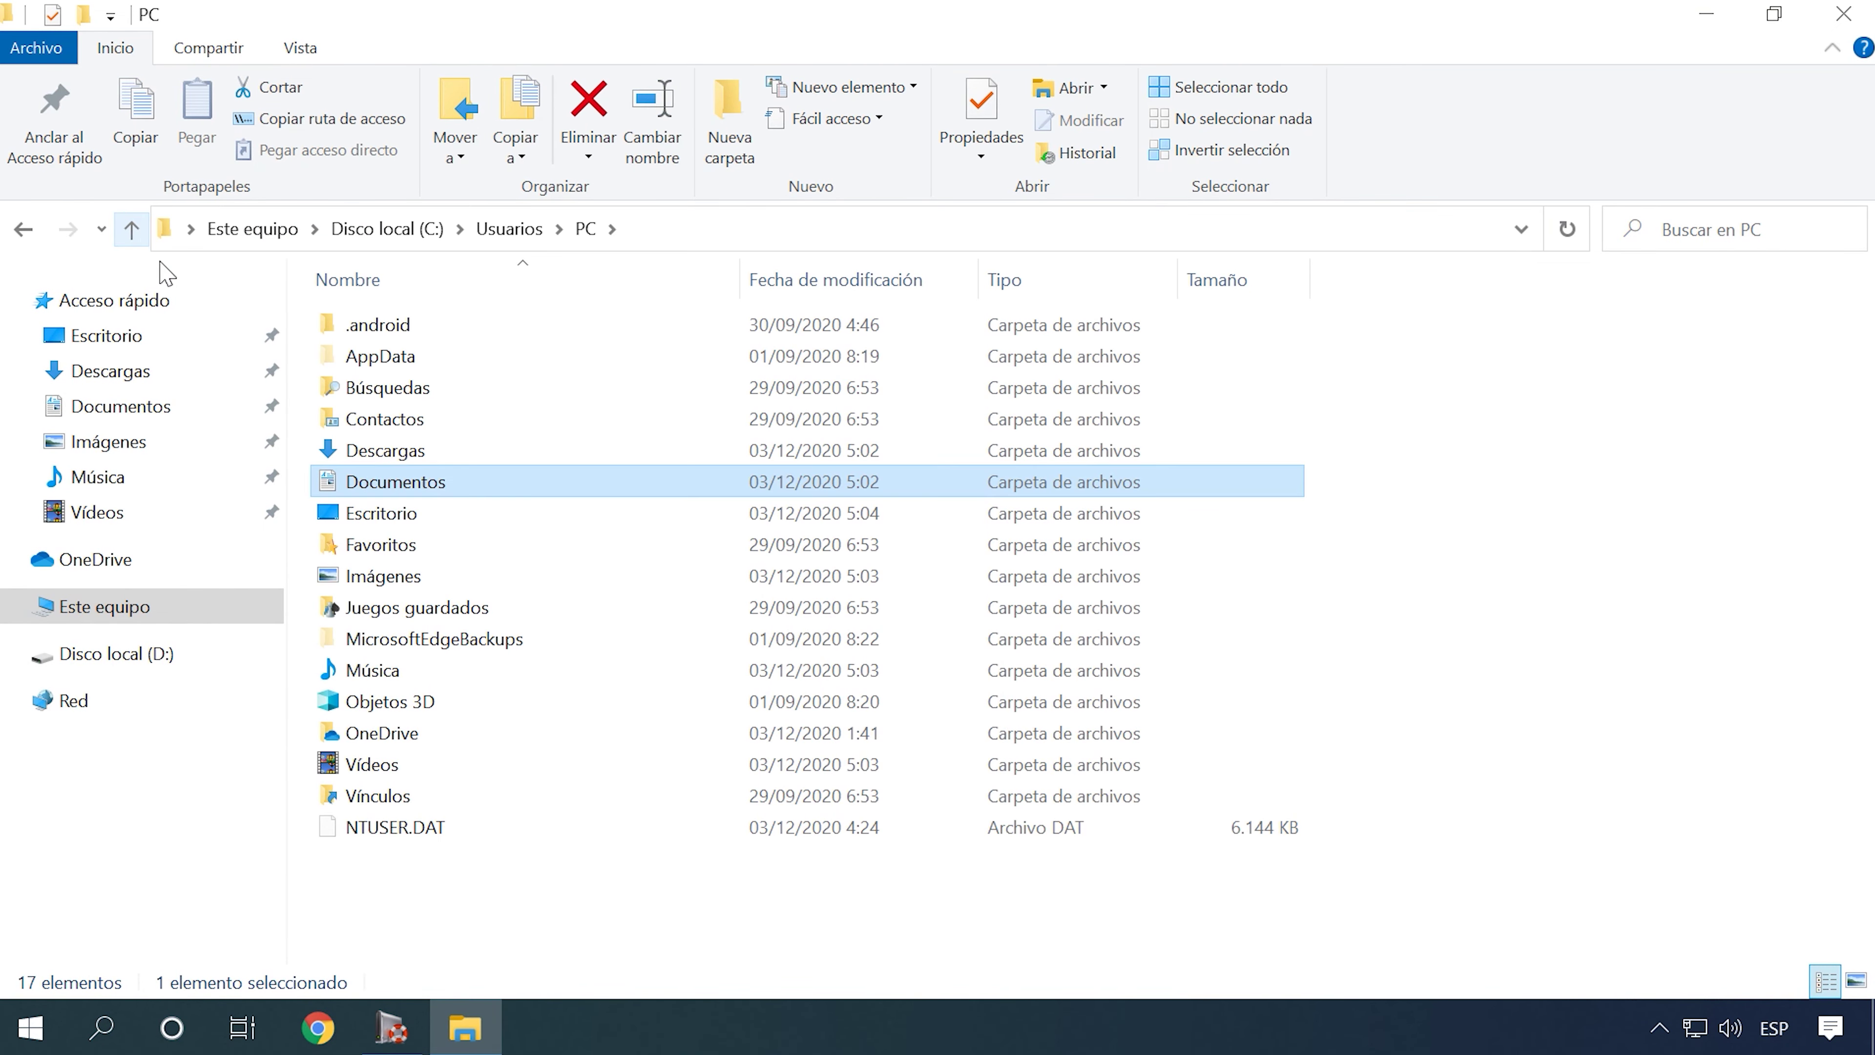
double_click(381, 450)
left_click(795, 225)
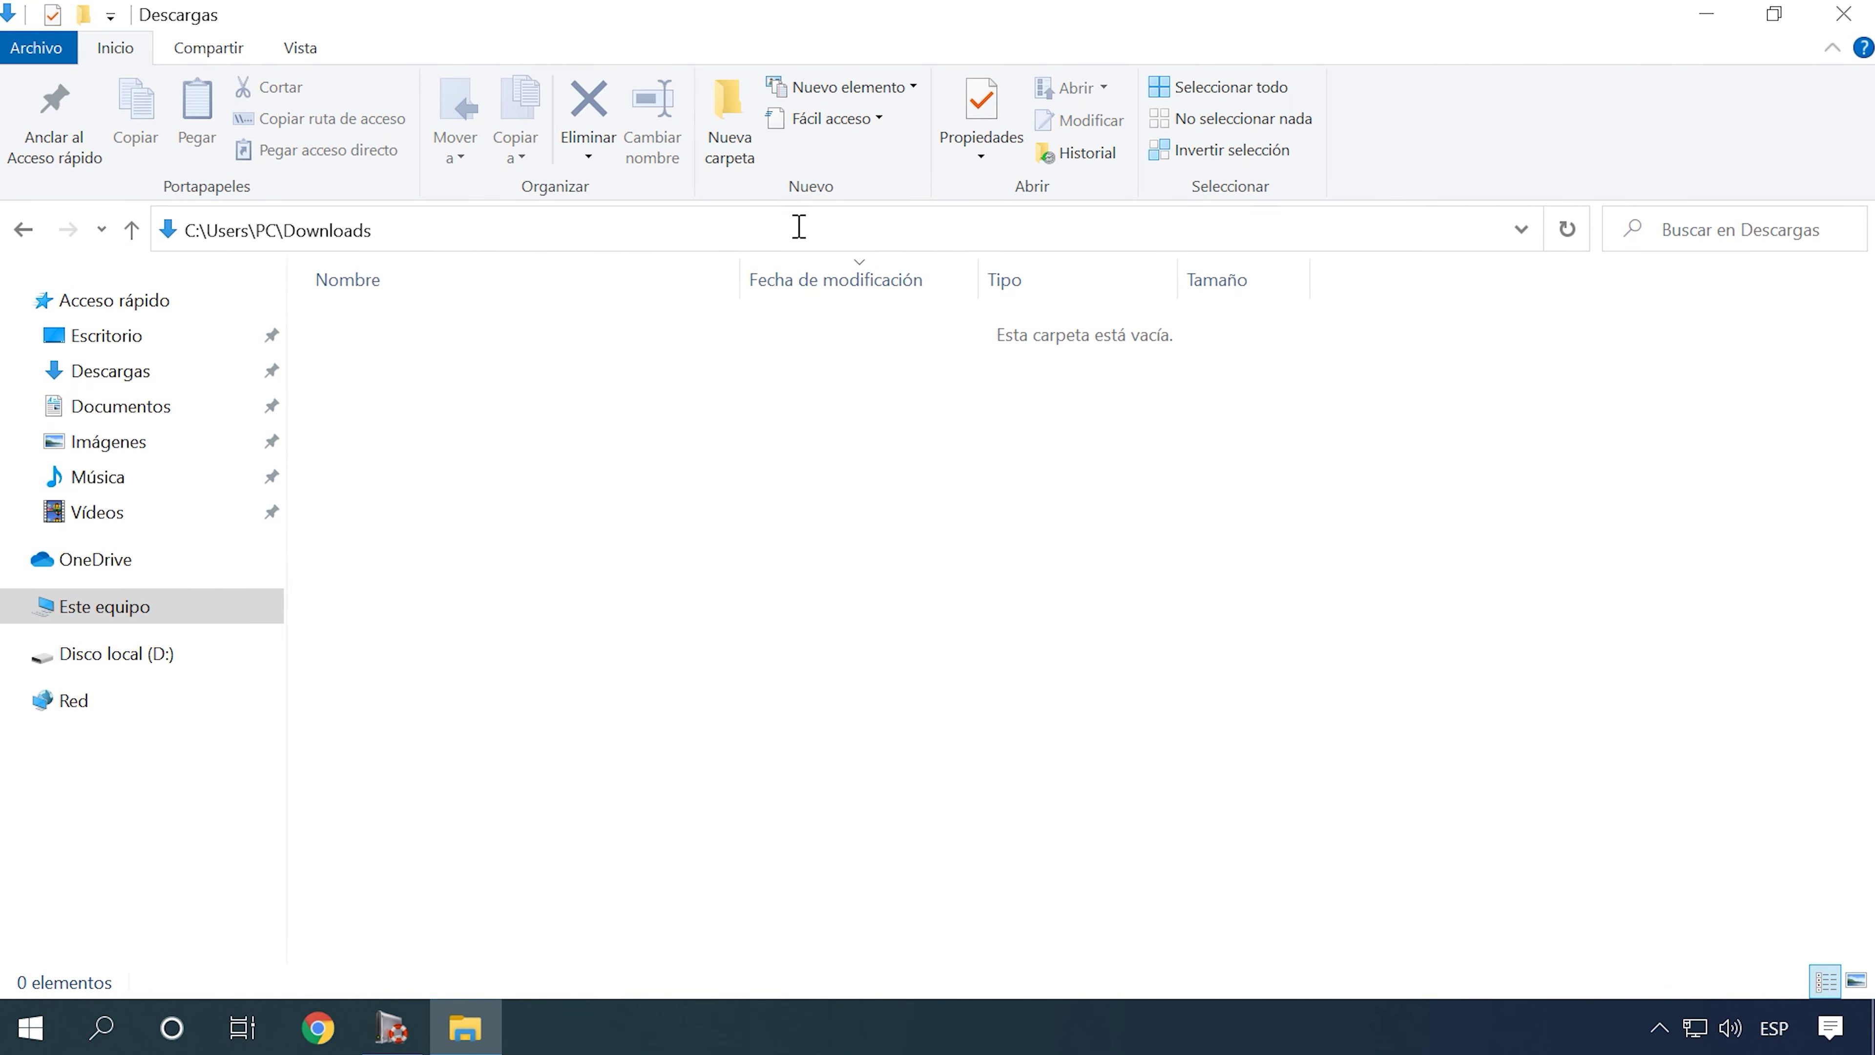
left_click(130, 232)
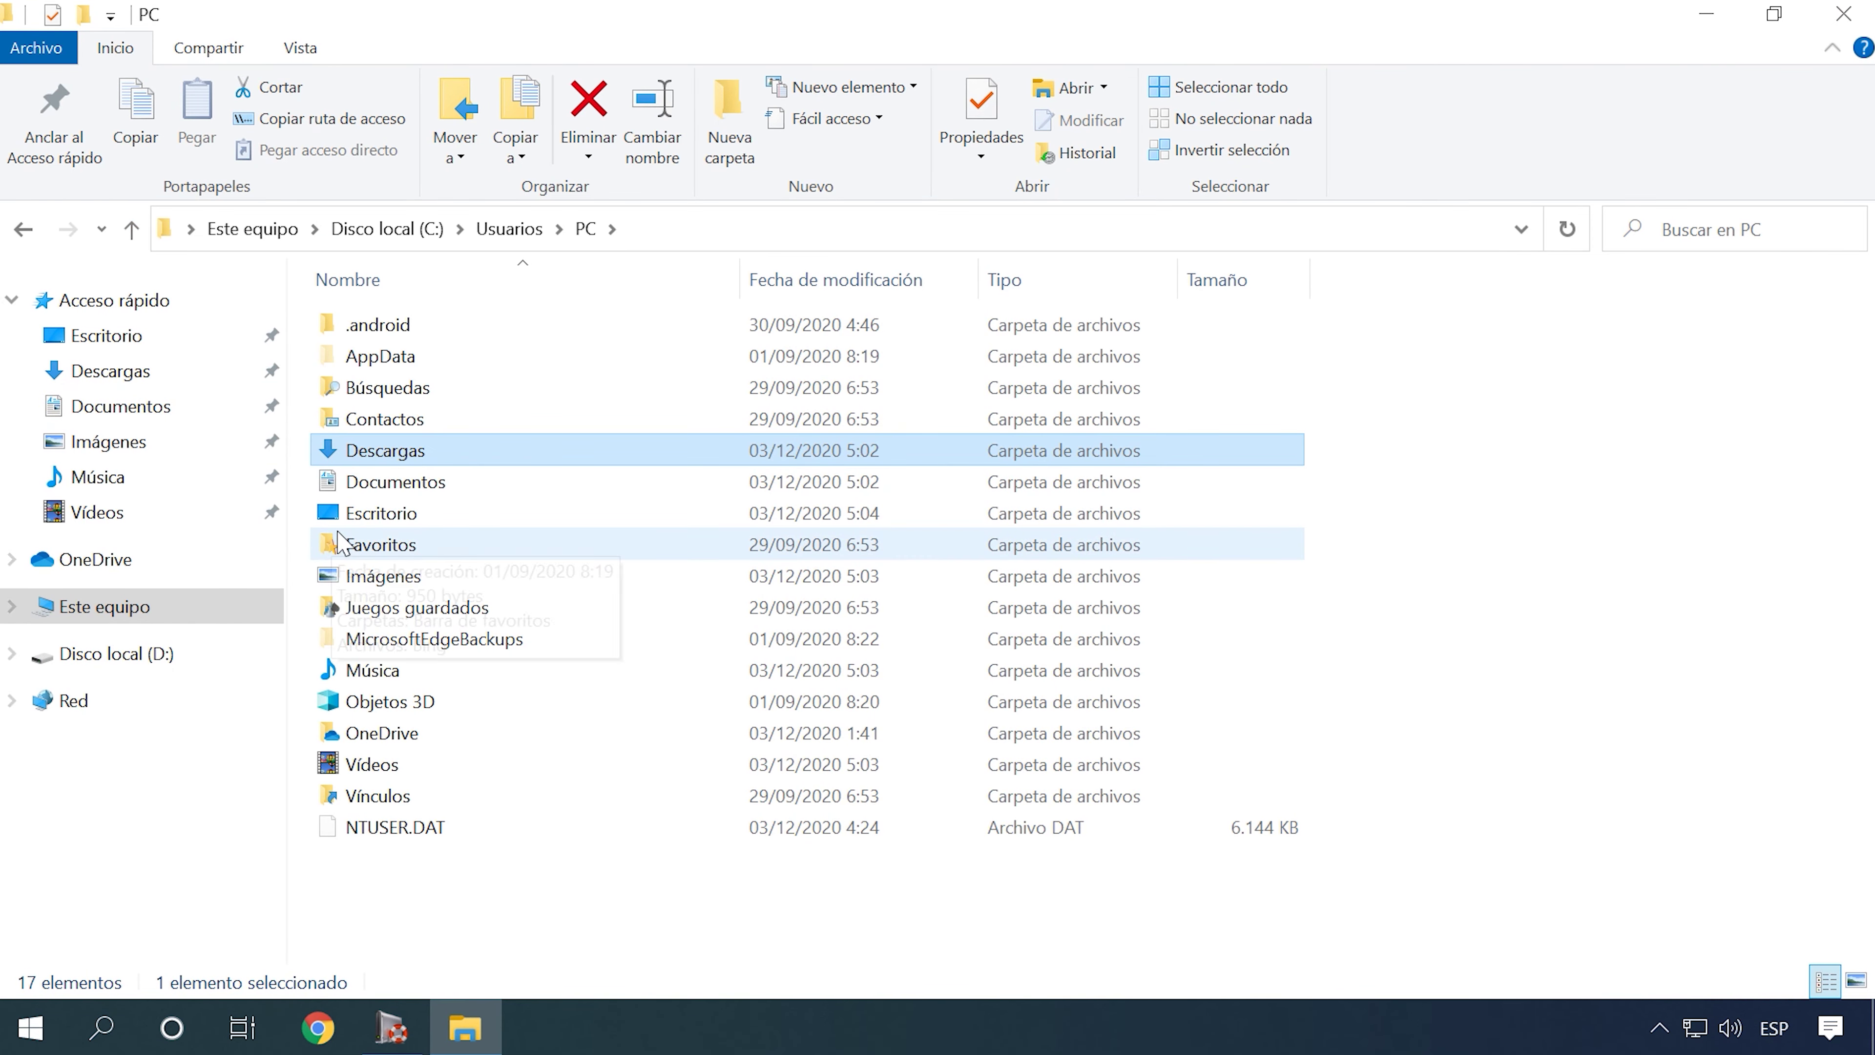
Step: Check the full paths of the Imágenes, Música and Vídeos folders, returning to the PC user folder after each
double_click(391, 585)
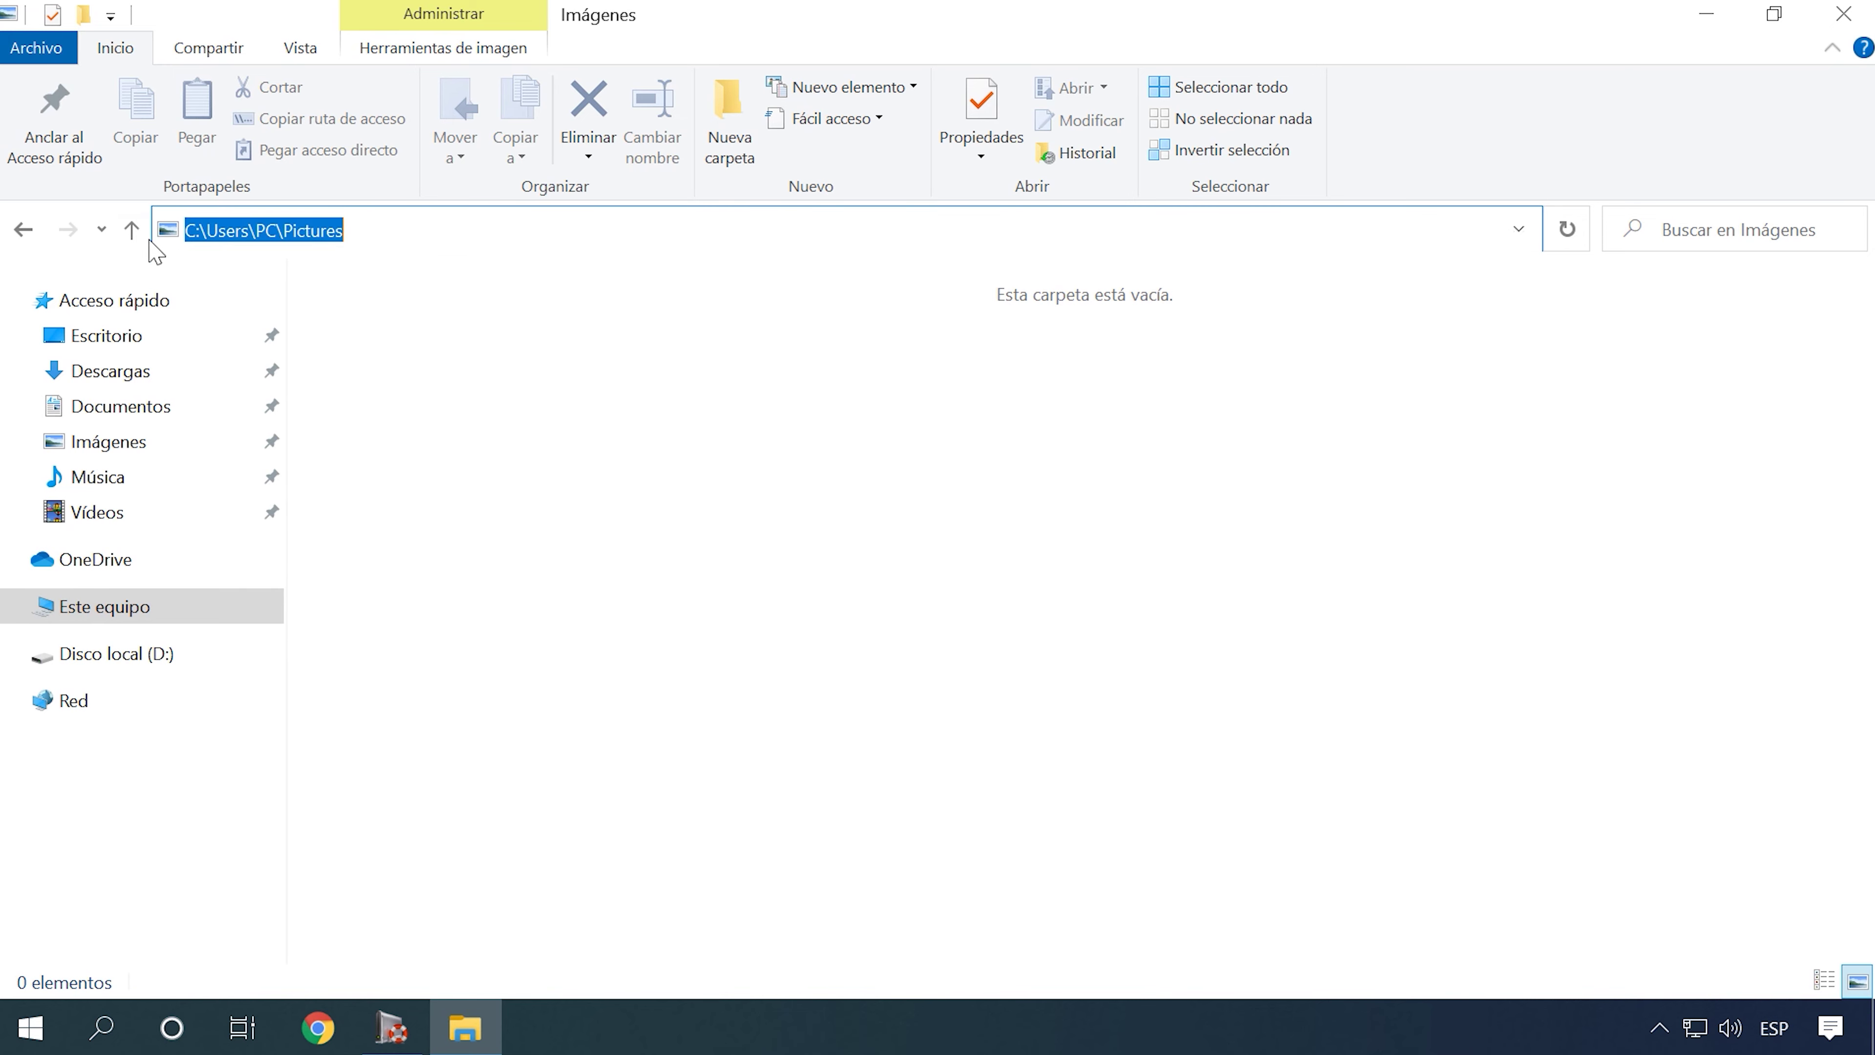
left_click(133, 235)
double_click(370, 668)
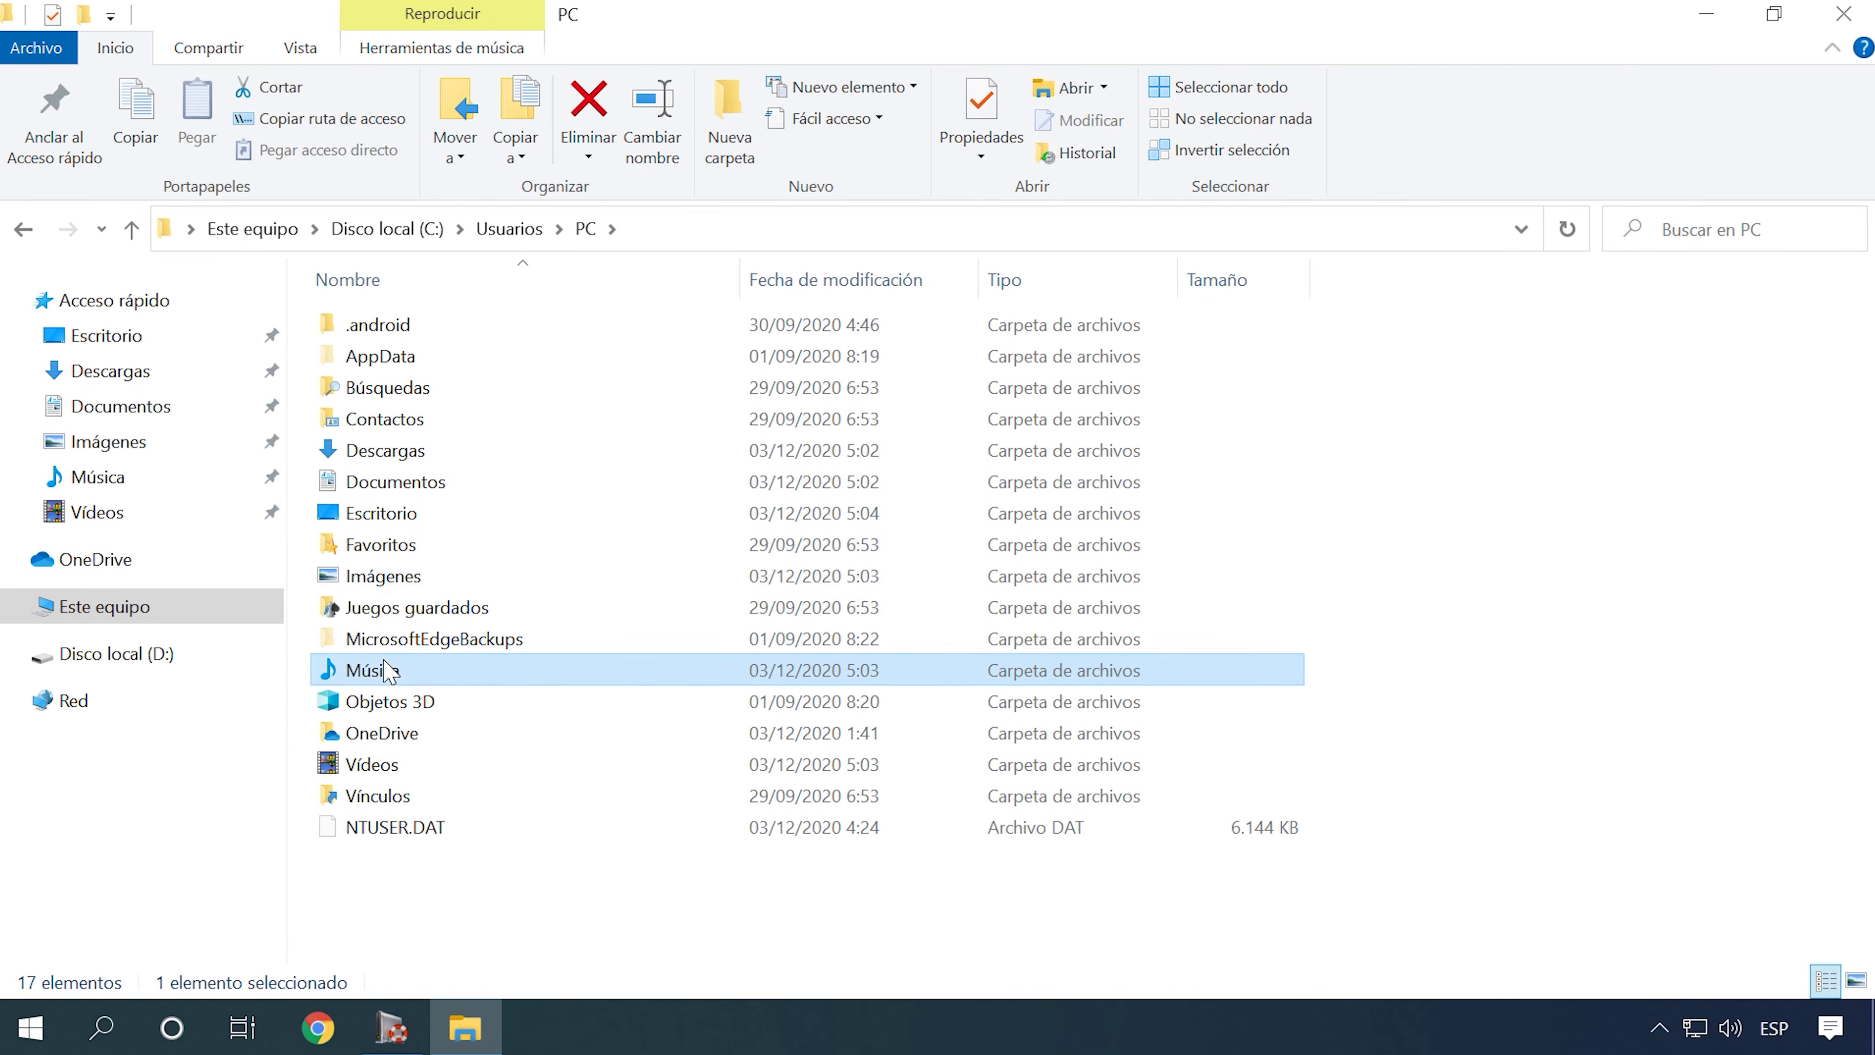
left_click(224, 230)
left_click(132, 230)
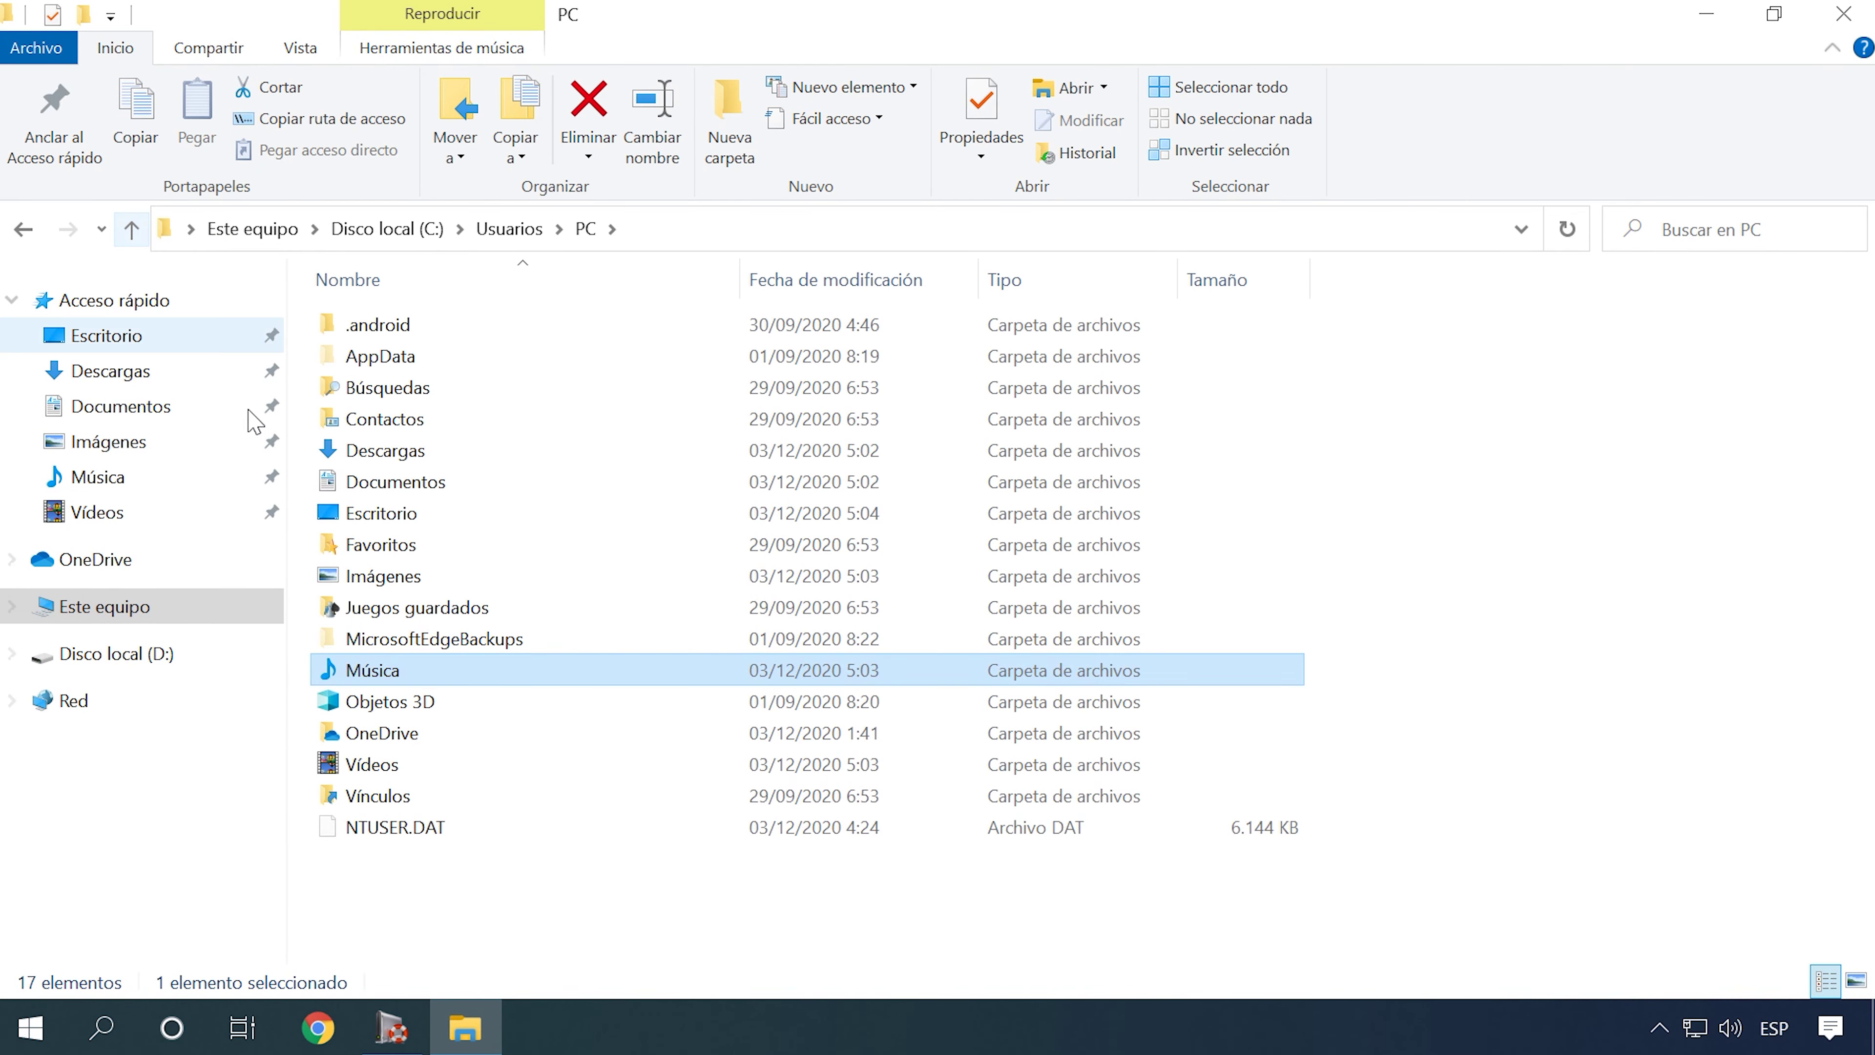
double_click(380, 772)
left_click(410, 231)
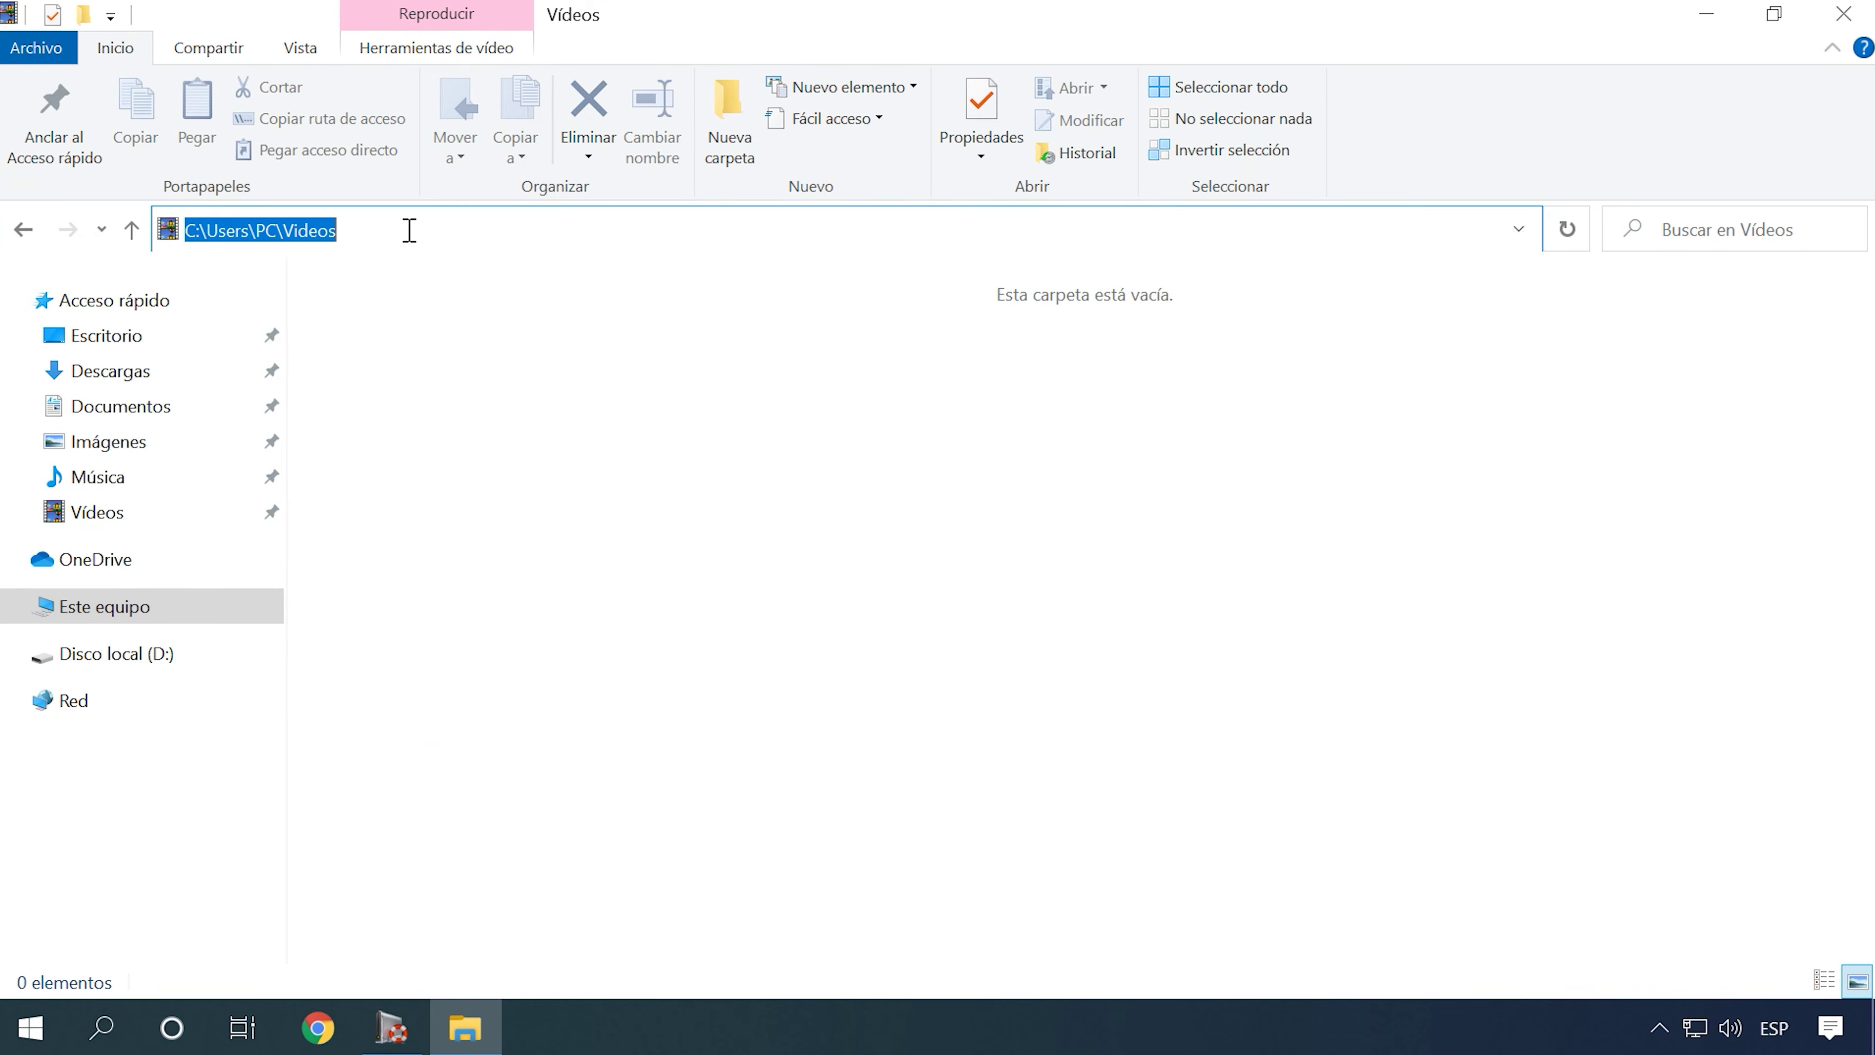
left_click(130, 230)
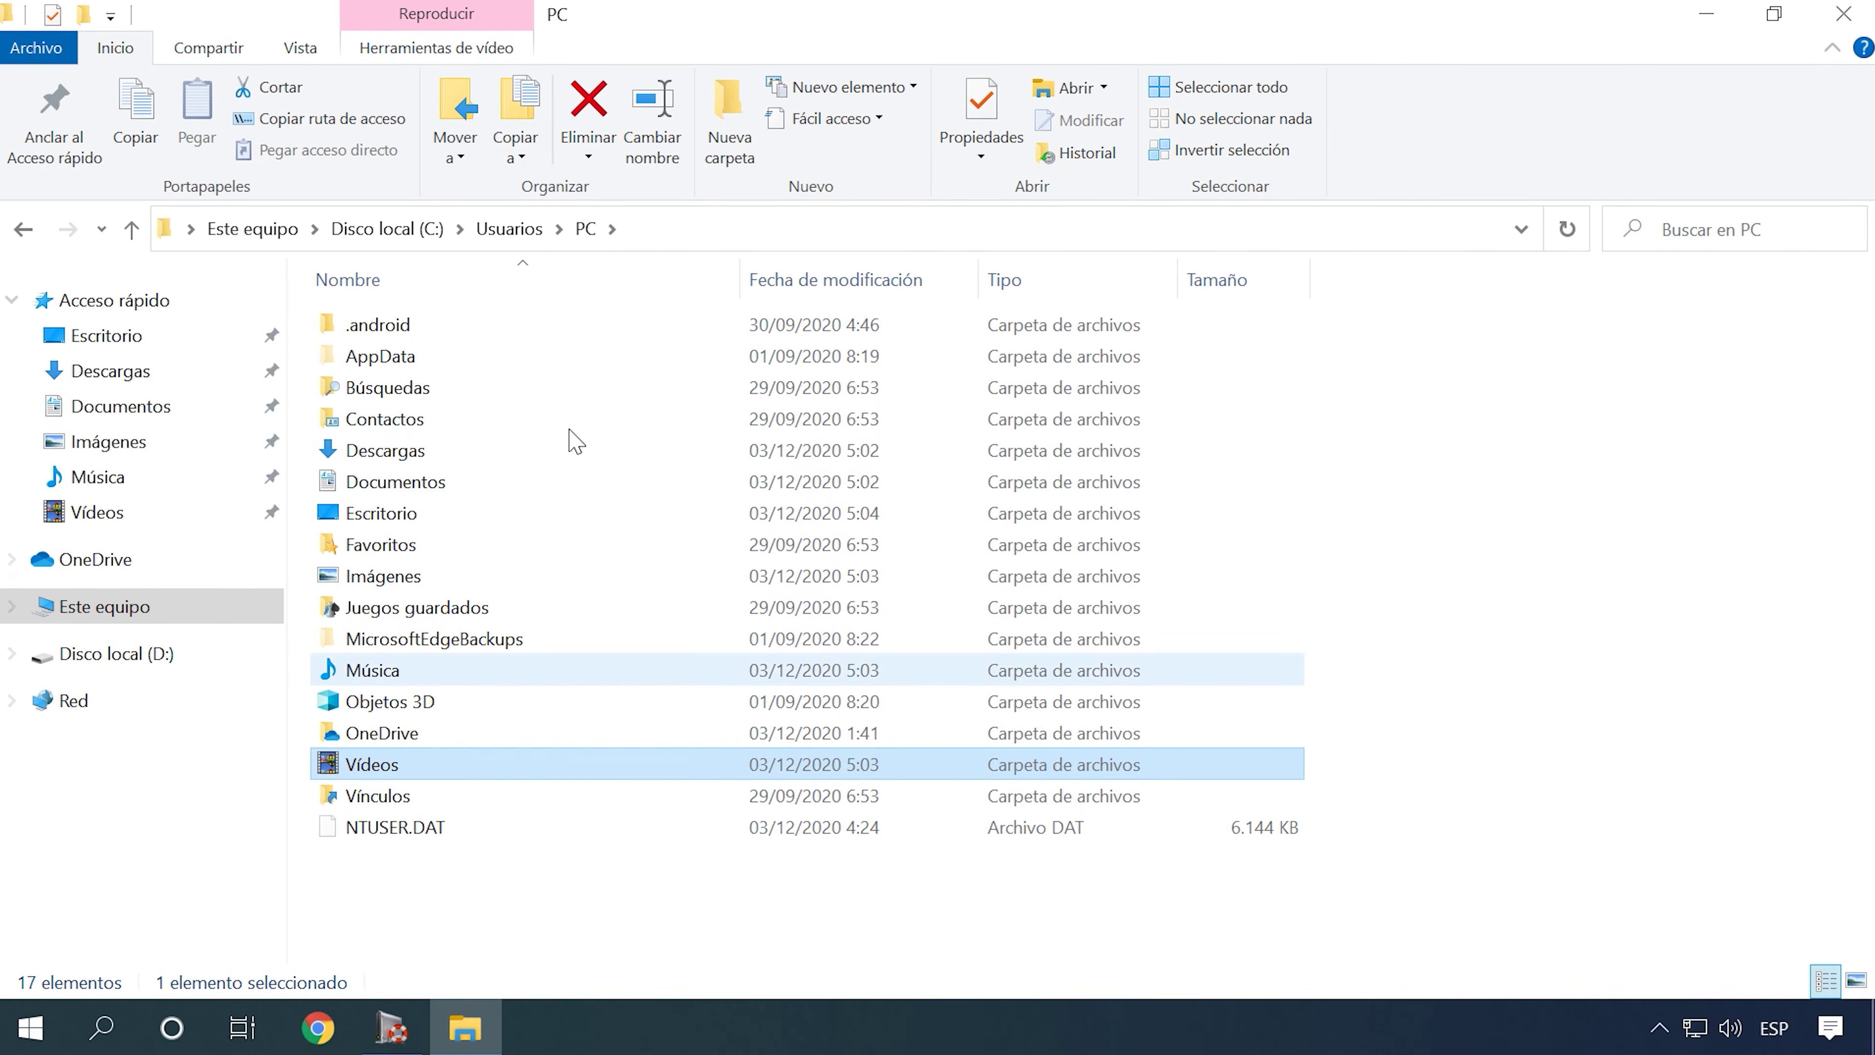
left_click(483, 230)
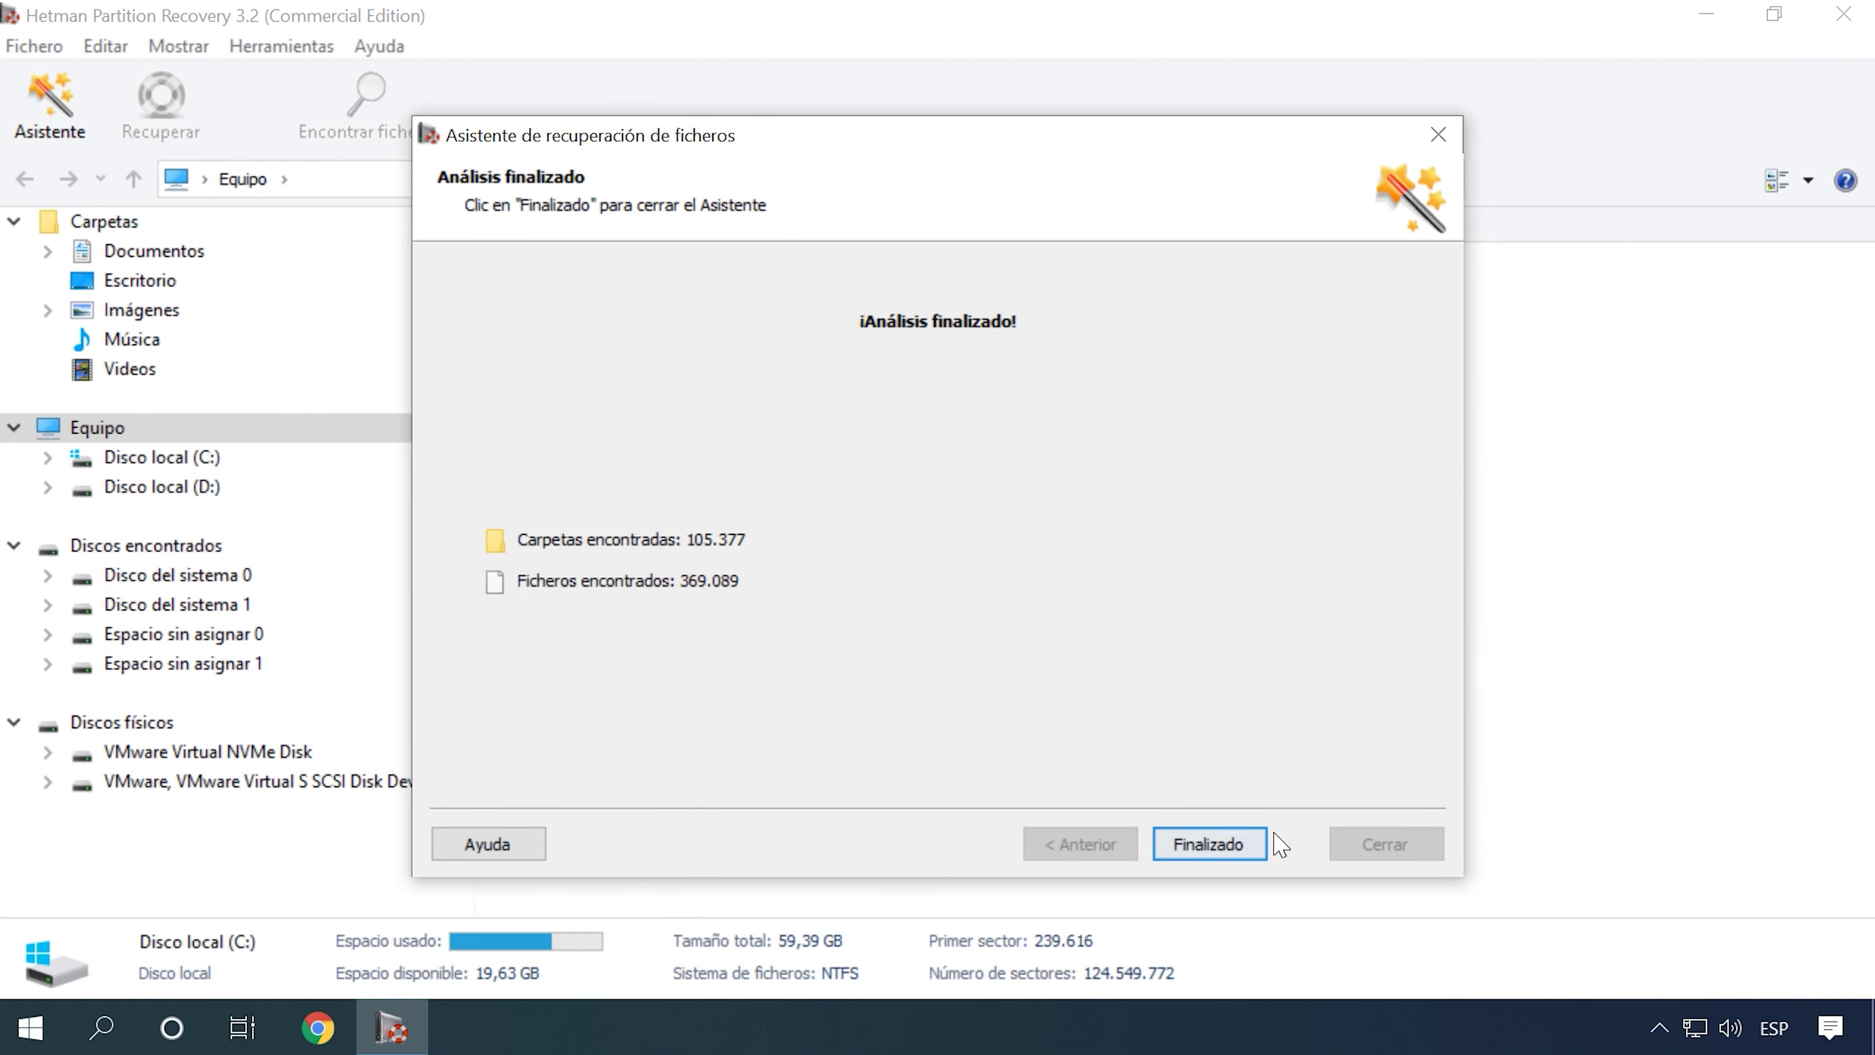
Step: Finish the analysis wizard in Hetman Partition Recovery and open the Users\PC folder of Disco local (C:) in the folder tree
left_click(1208, 843)
scroll(1181, 738, "down", 1)
scroll(1126, 569, "up", 1)
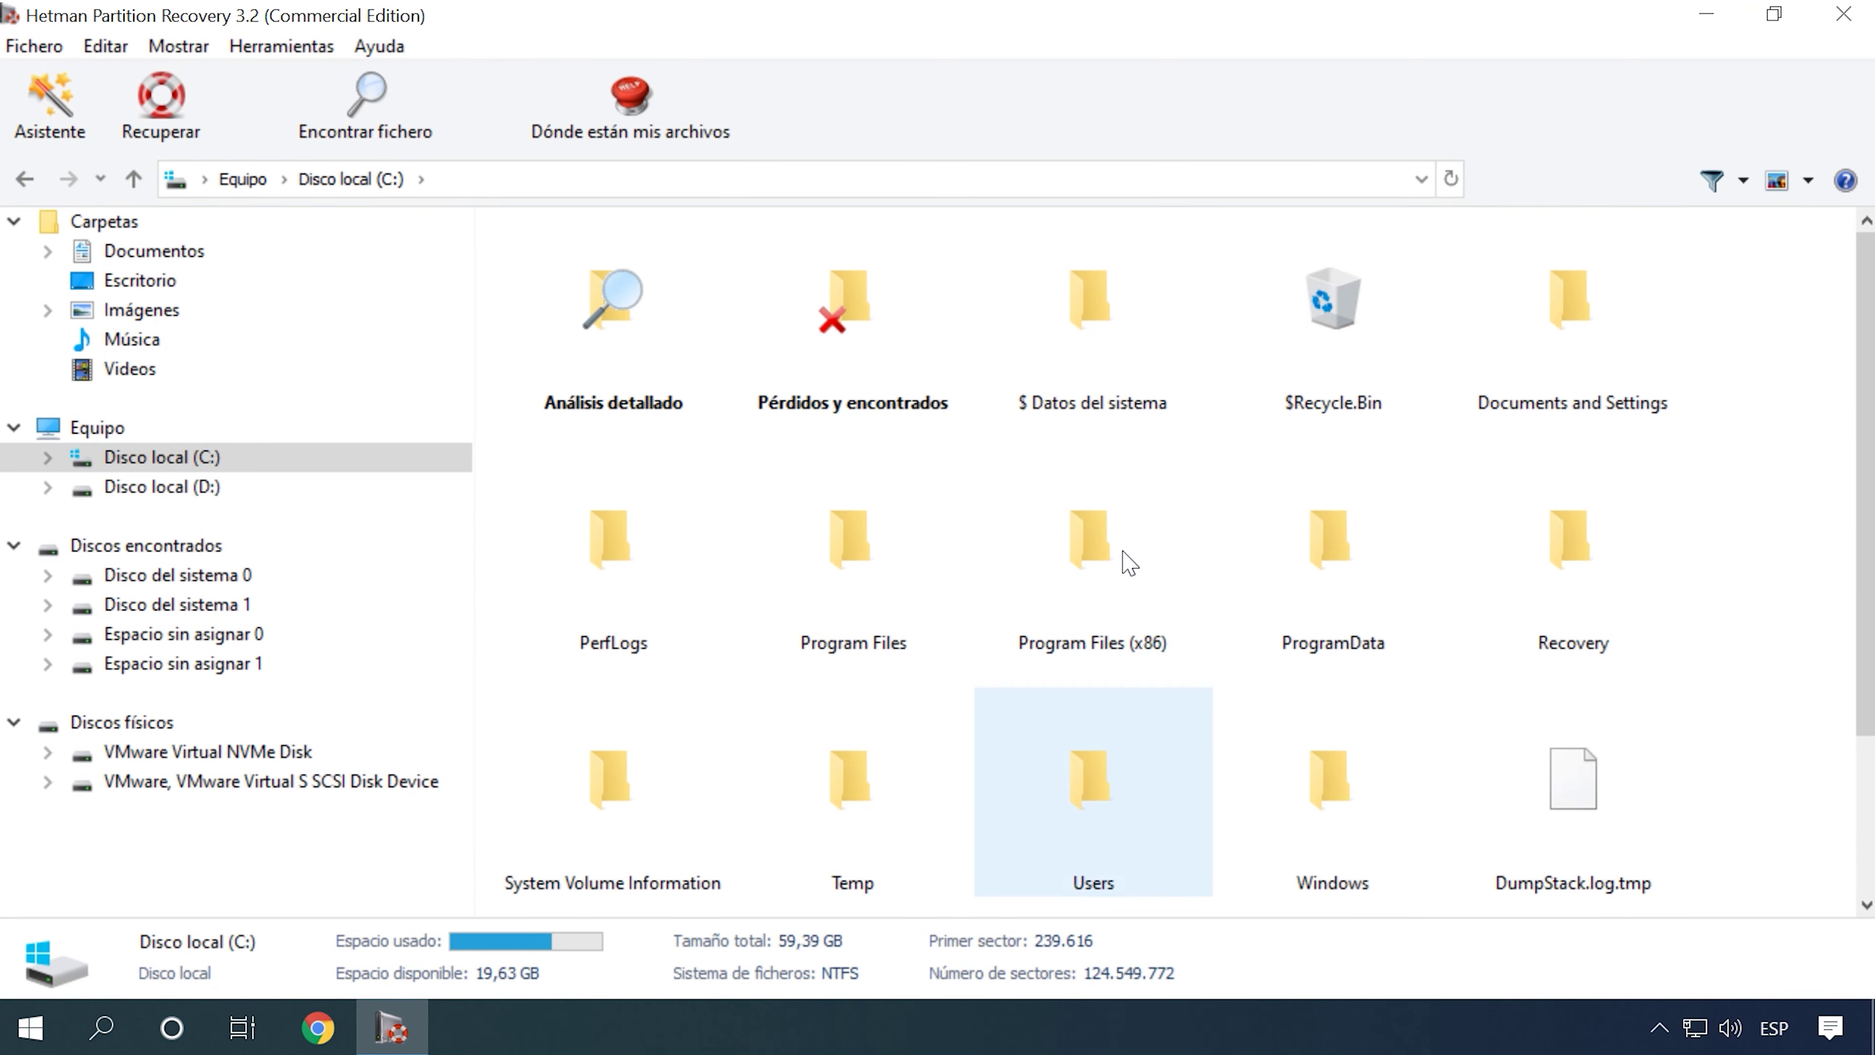
left_click(47, 457)
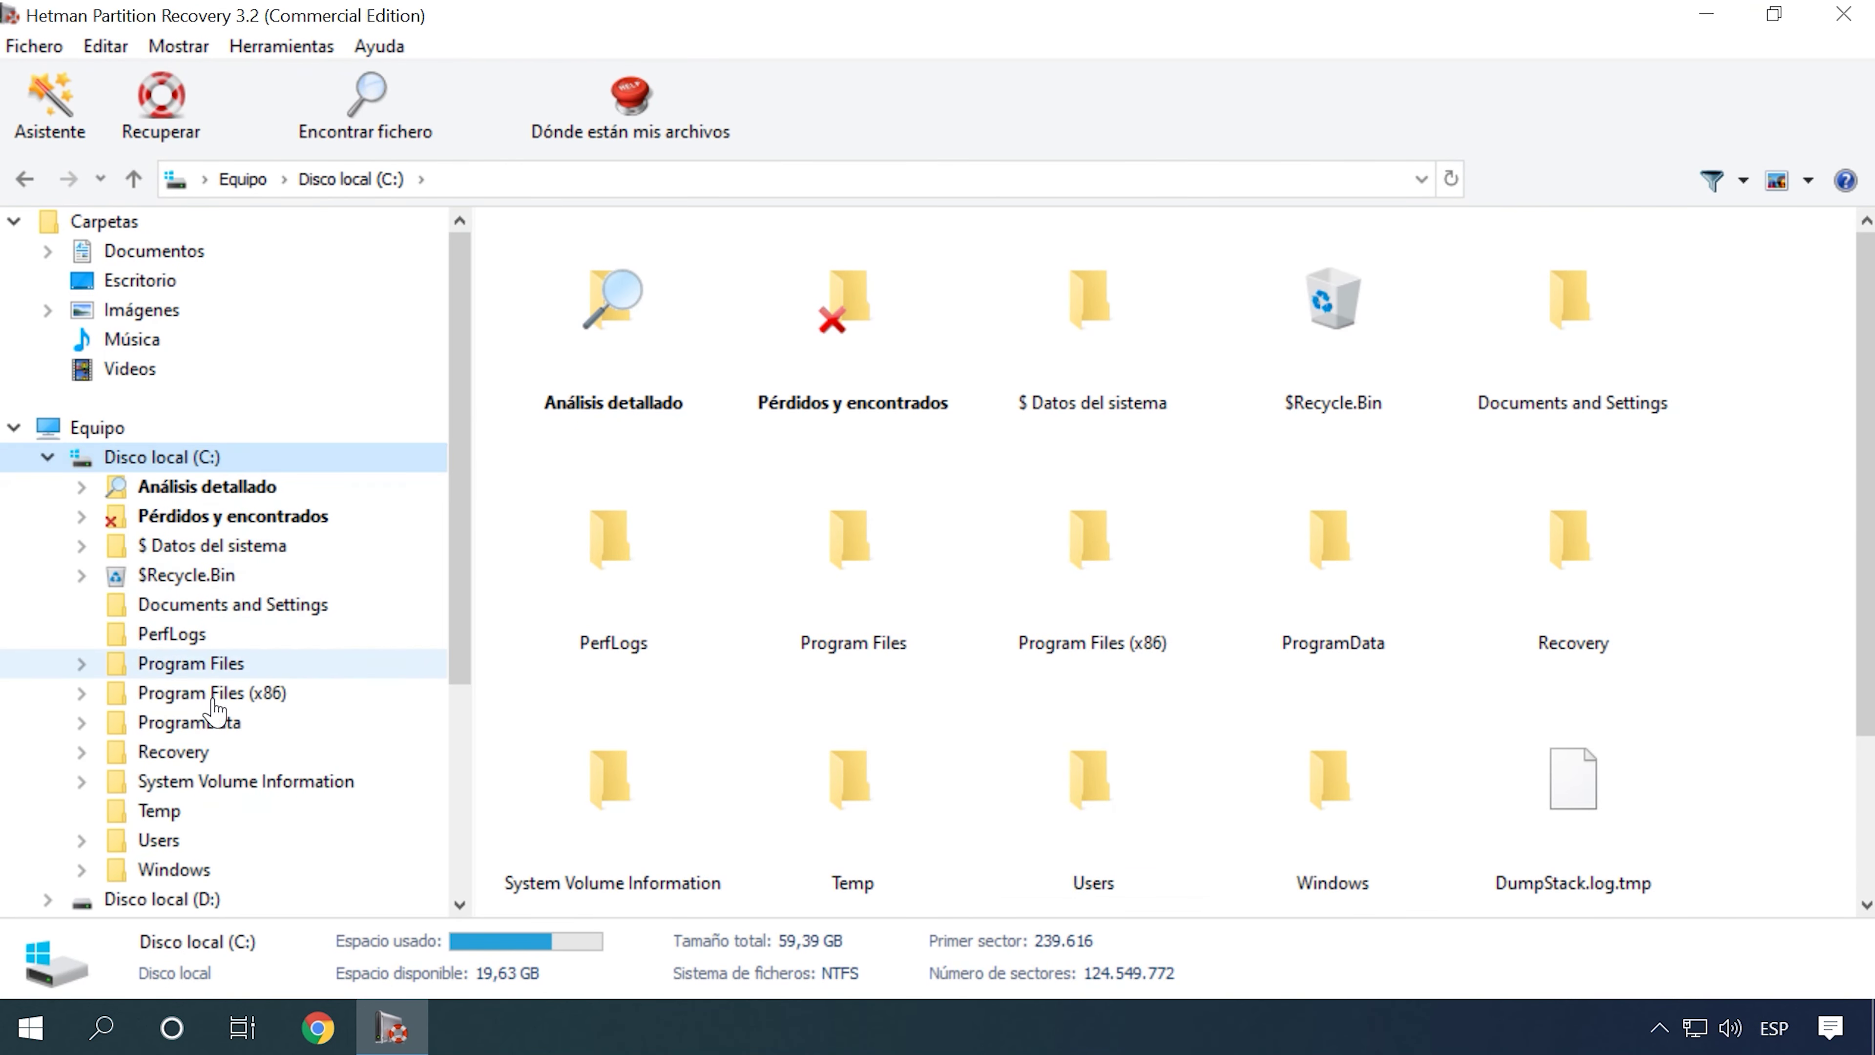
left_click(170, 839)
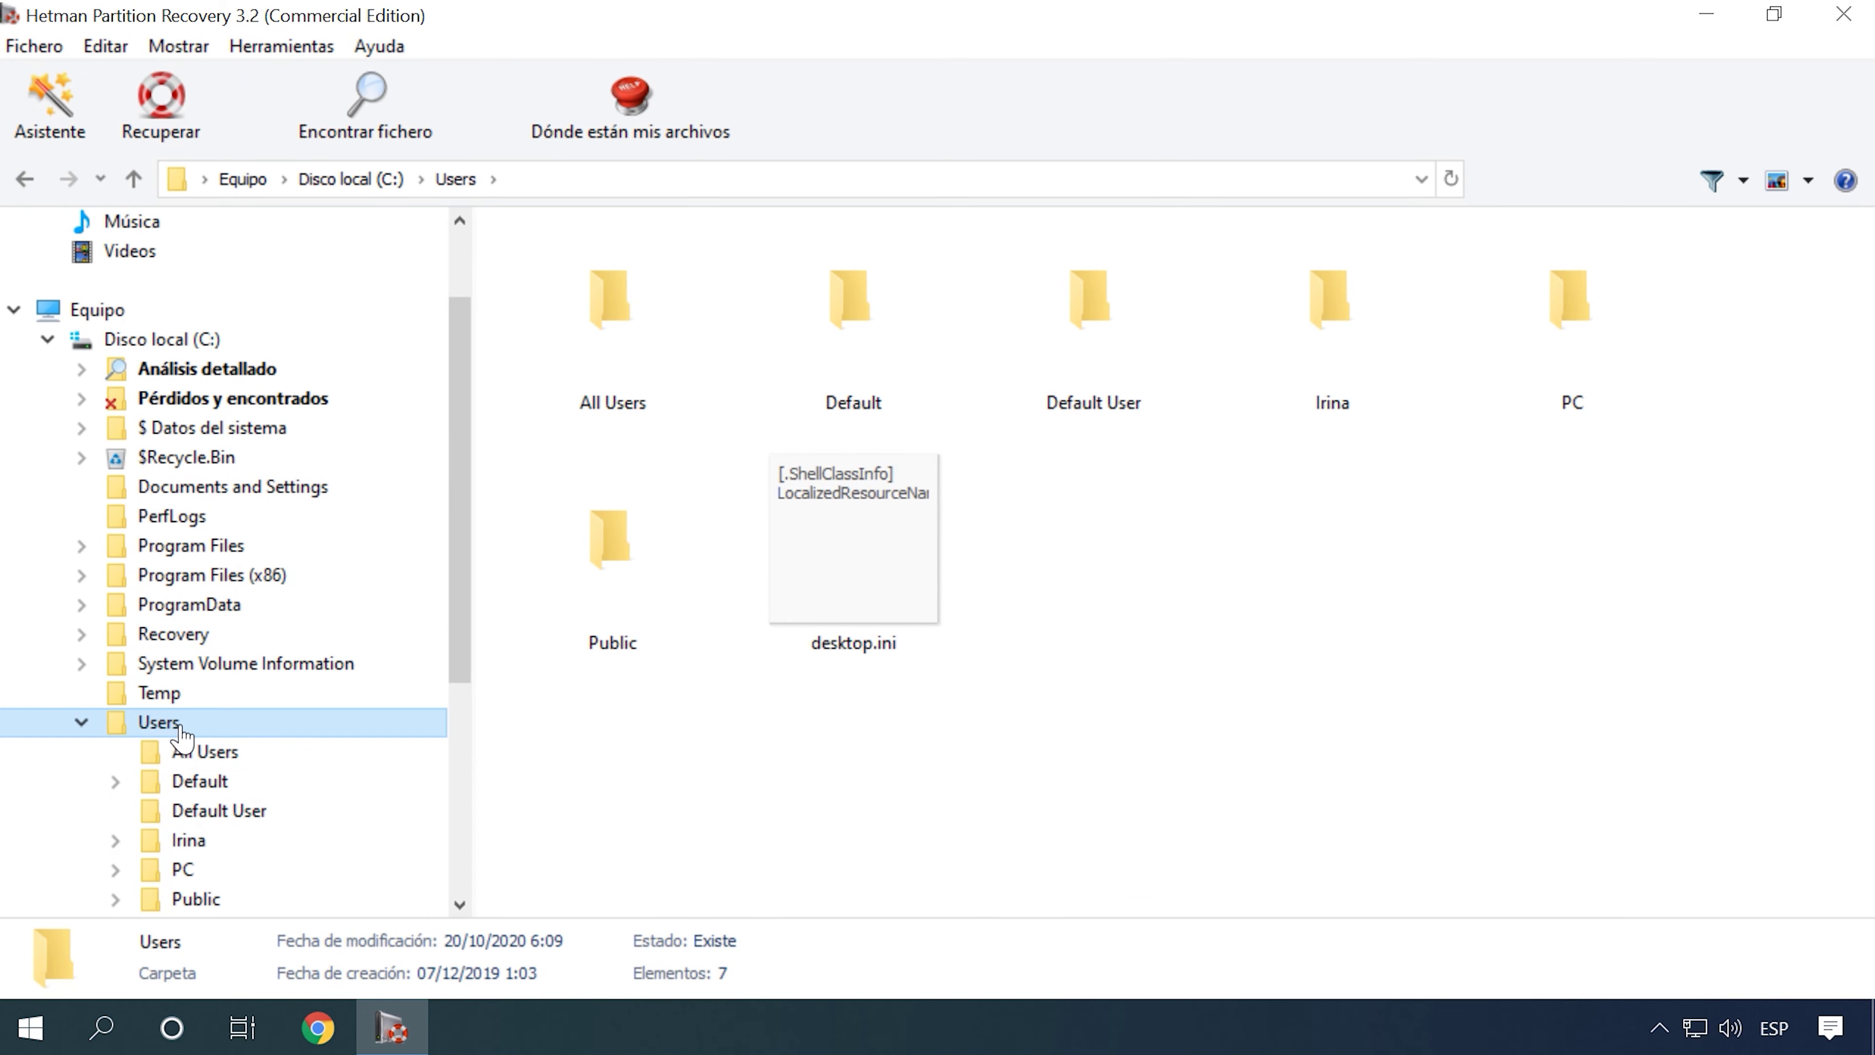
scroll(164, 739, "down", 2)
left_click(185, 692)
scroll(271, 480, "up", 2)
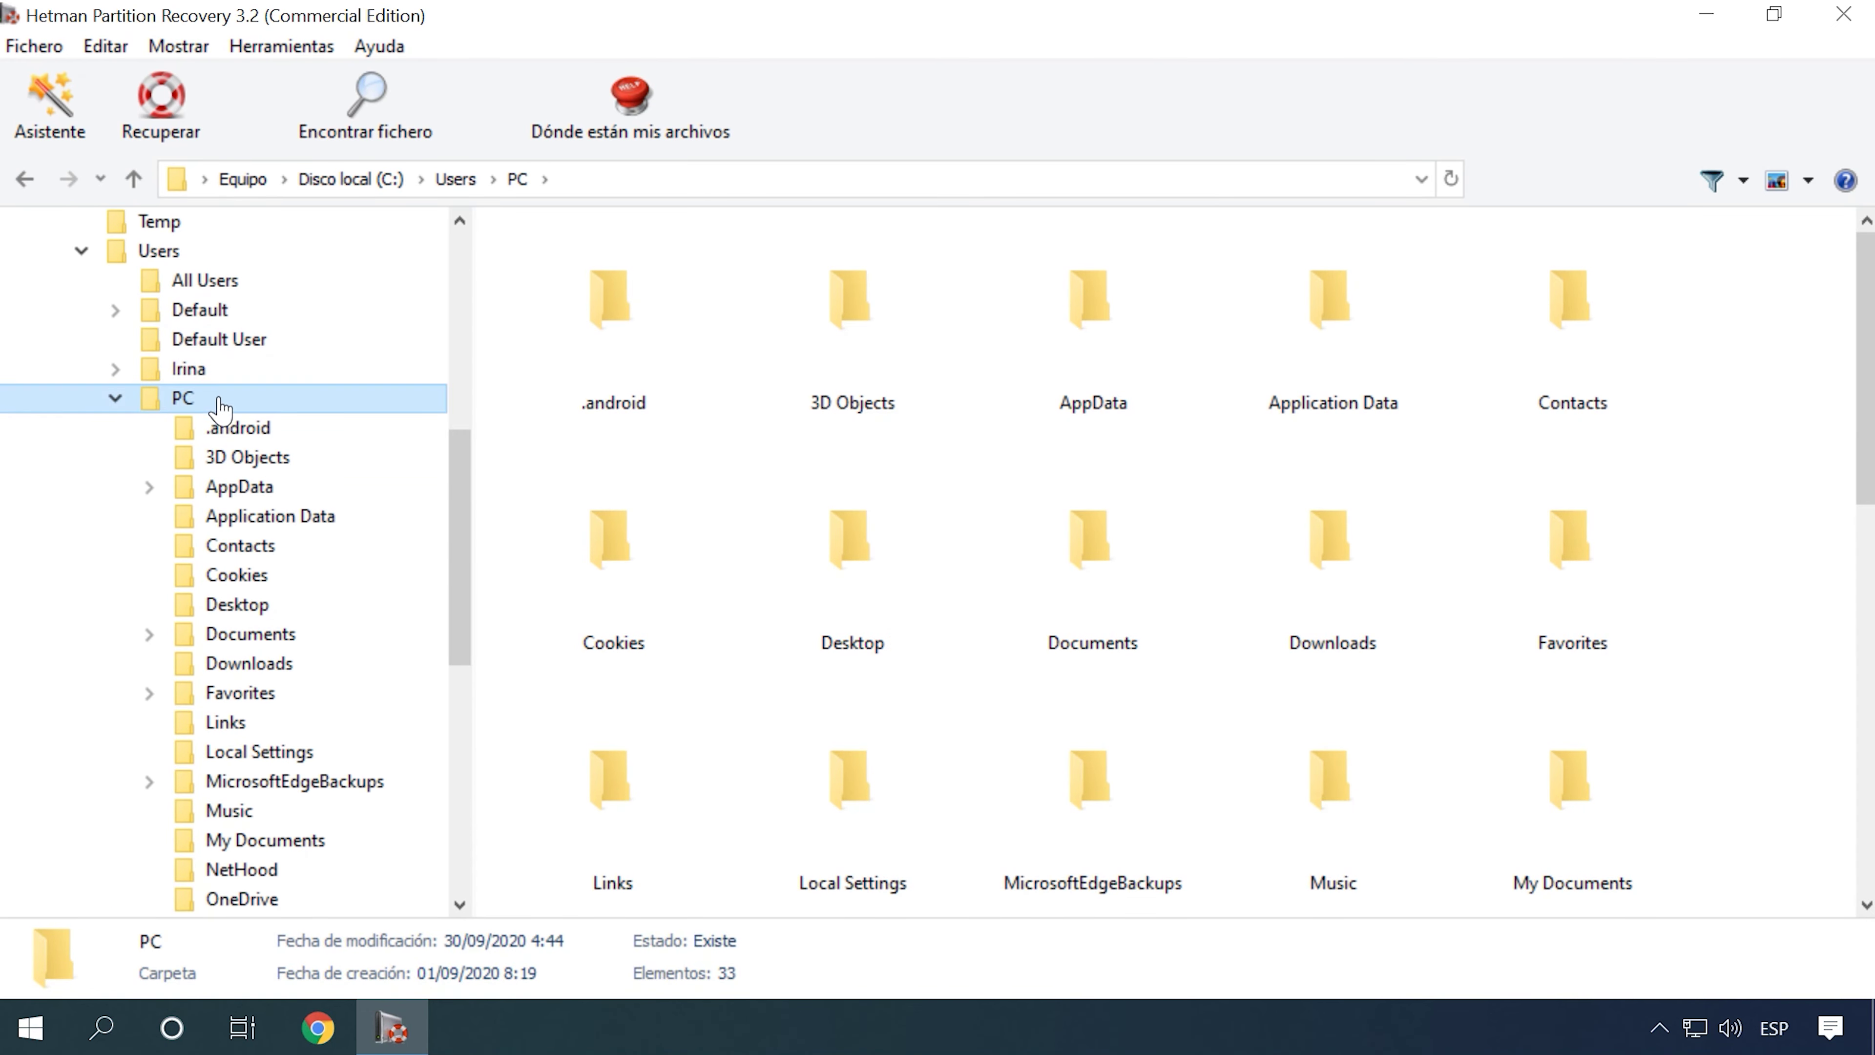
Step: Open the user's Documents folder and look through its deleted folders and files
scroll(244, 413, "down", 1)
left_click(236, 544)
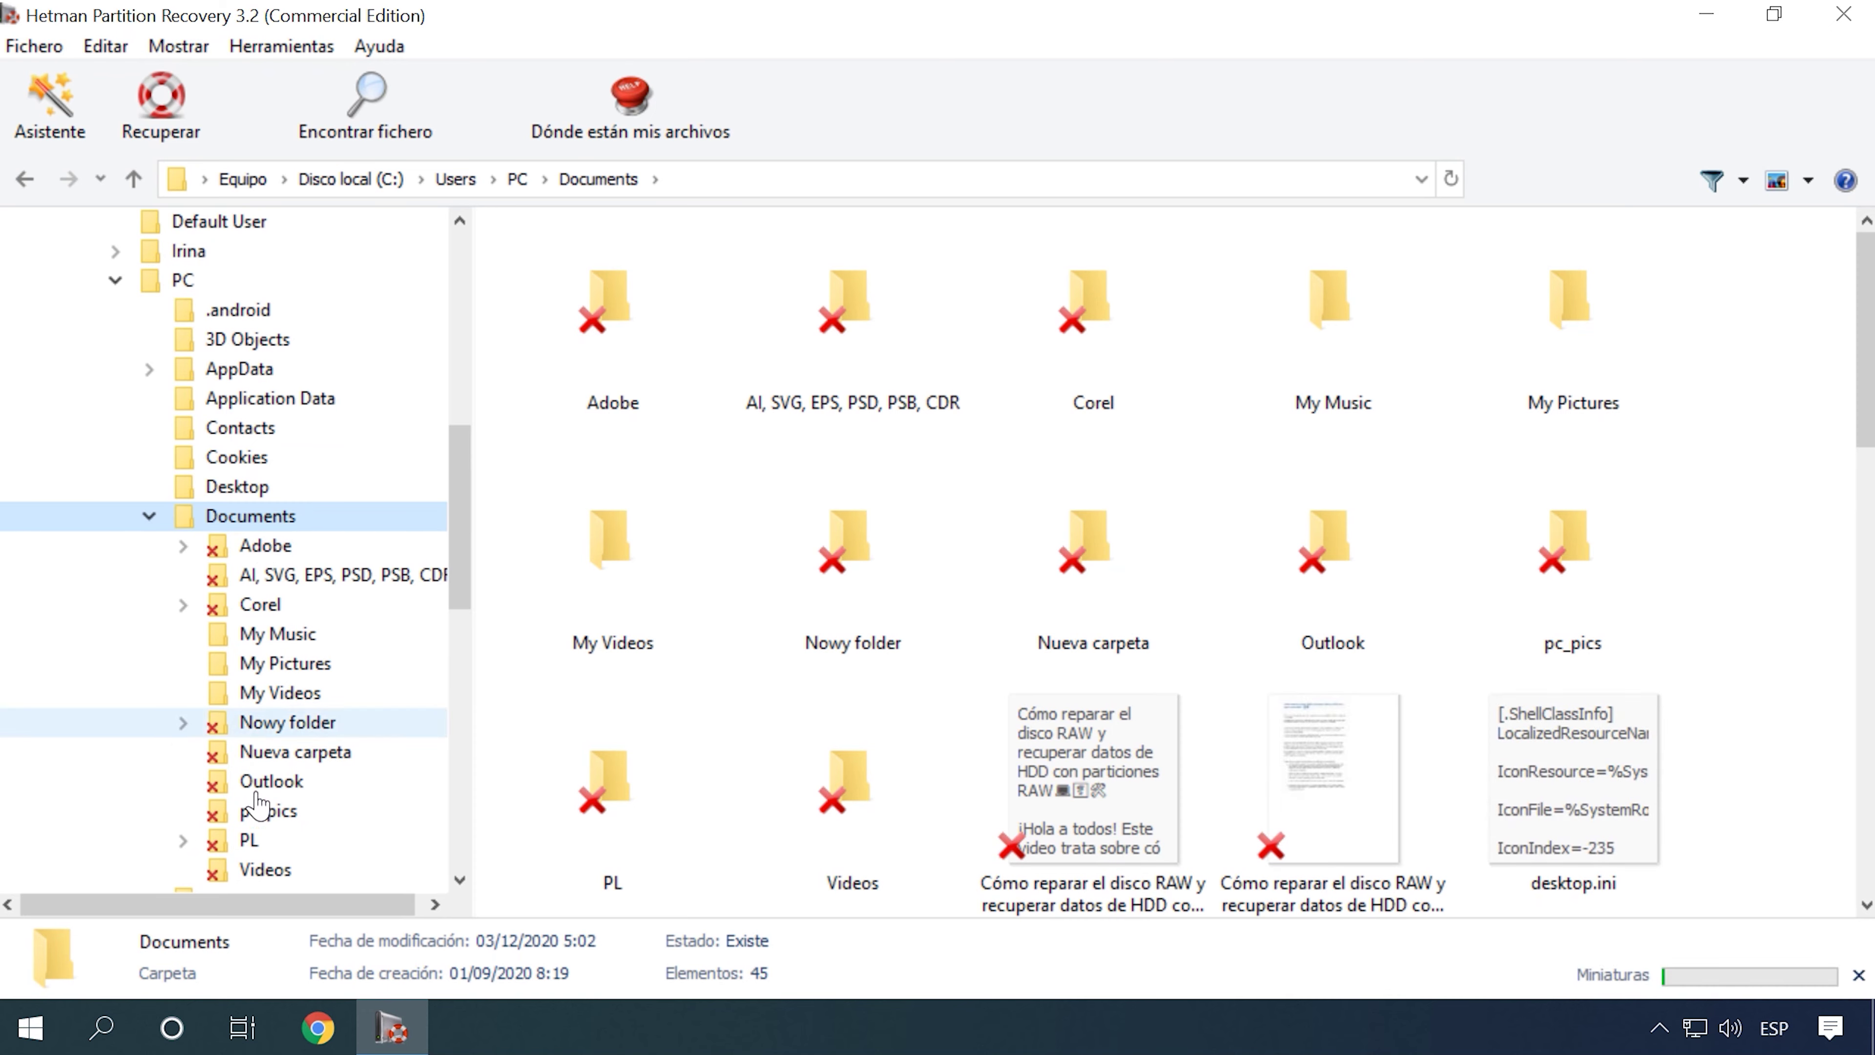
scroll(255, 792, "down", 2)
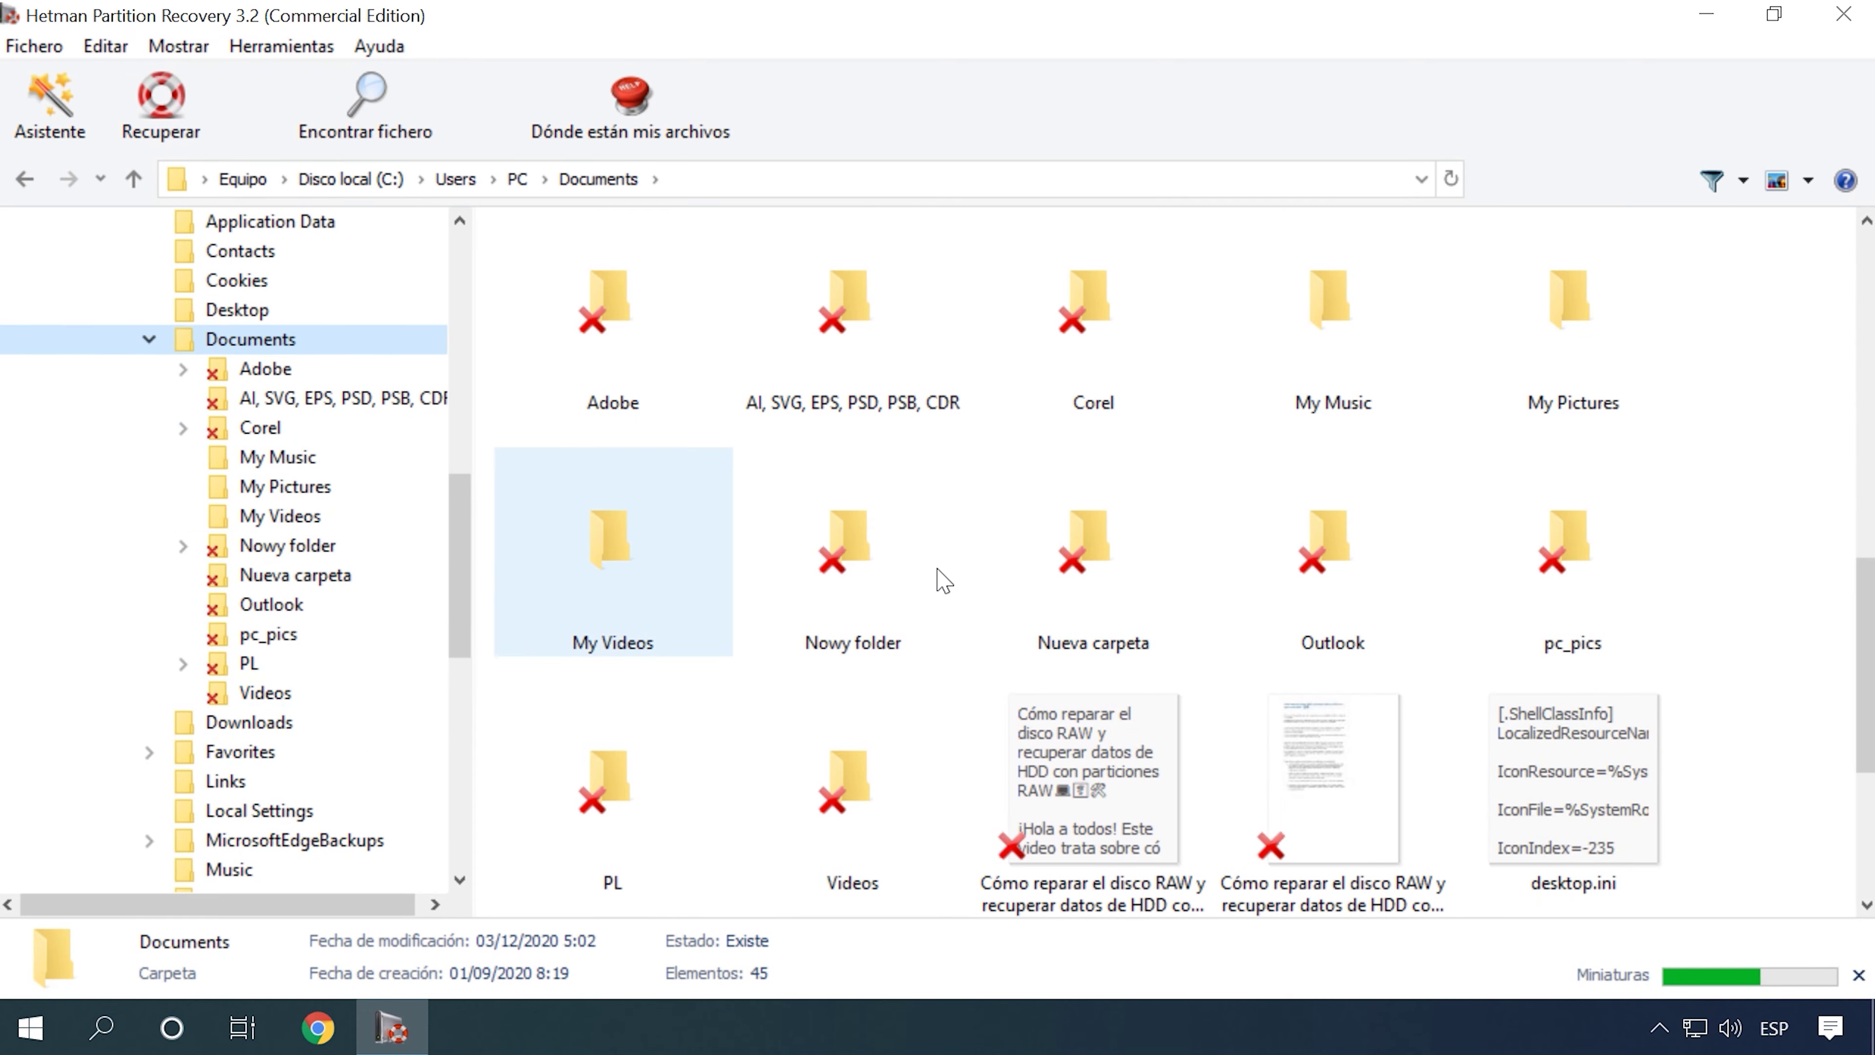
scroll(943, 581, "down", 5)
scroll(1085, 546, "up", 5)
scroll(1255, 480, "down", 3)
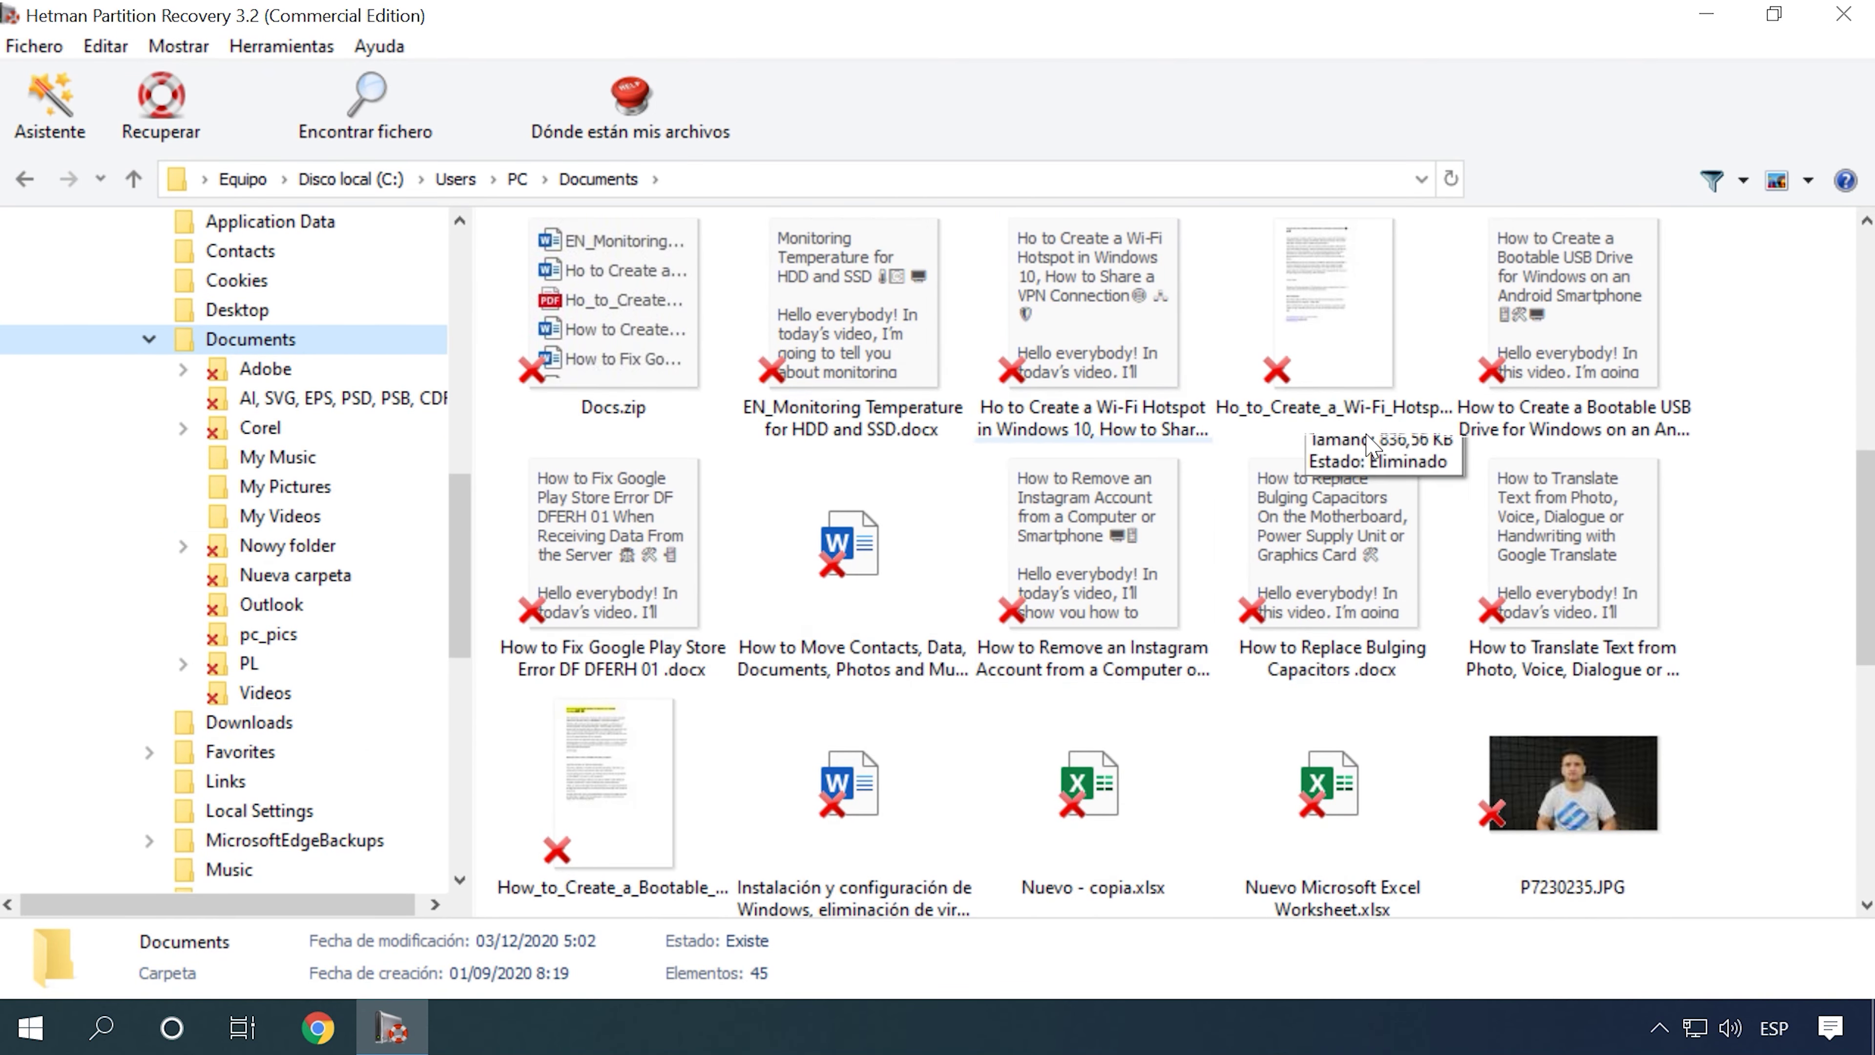
scroll(1181, 454, "down", 3)
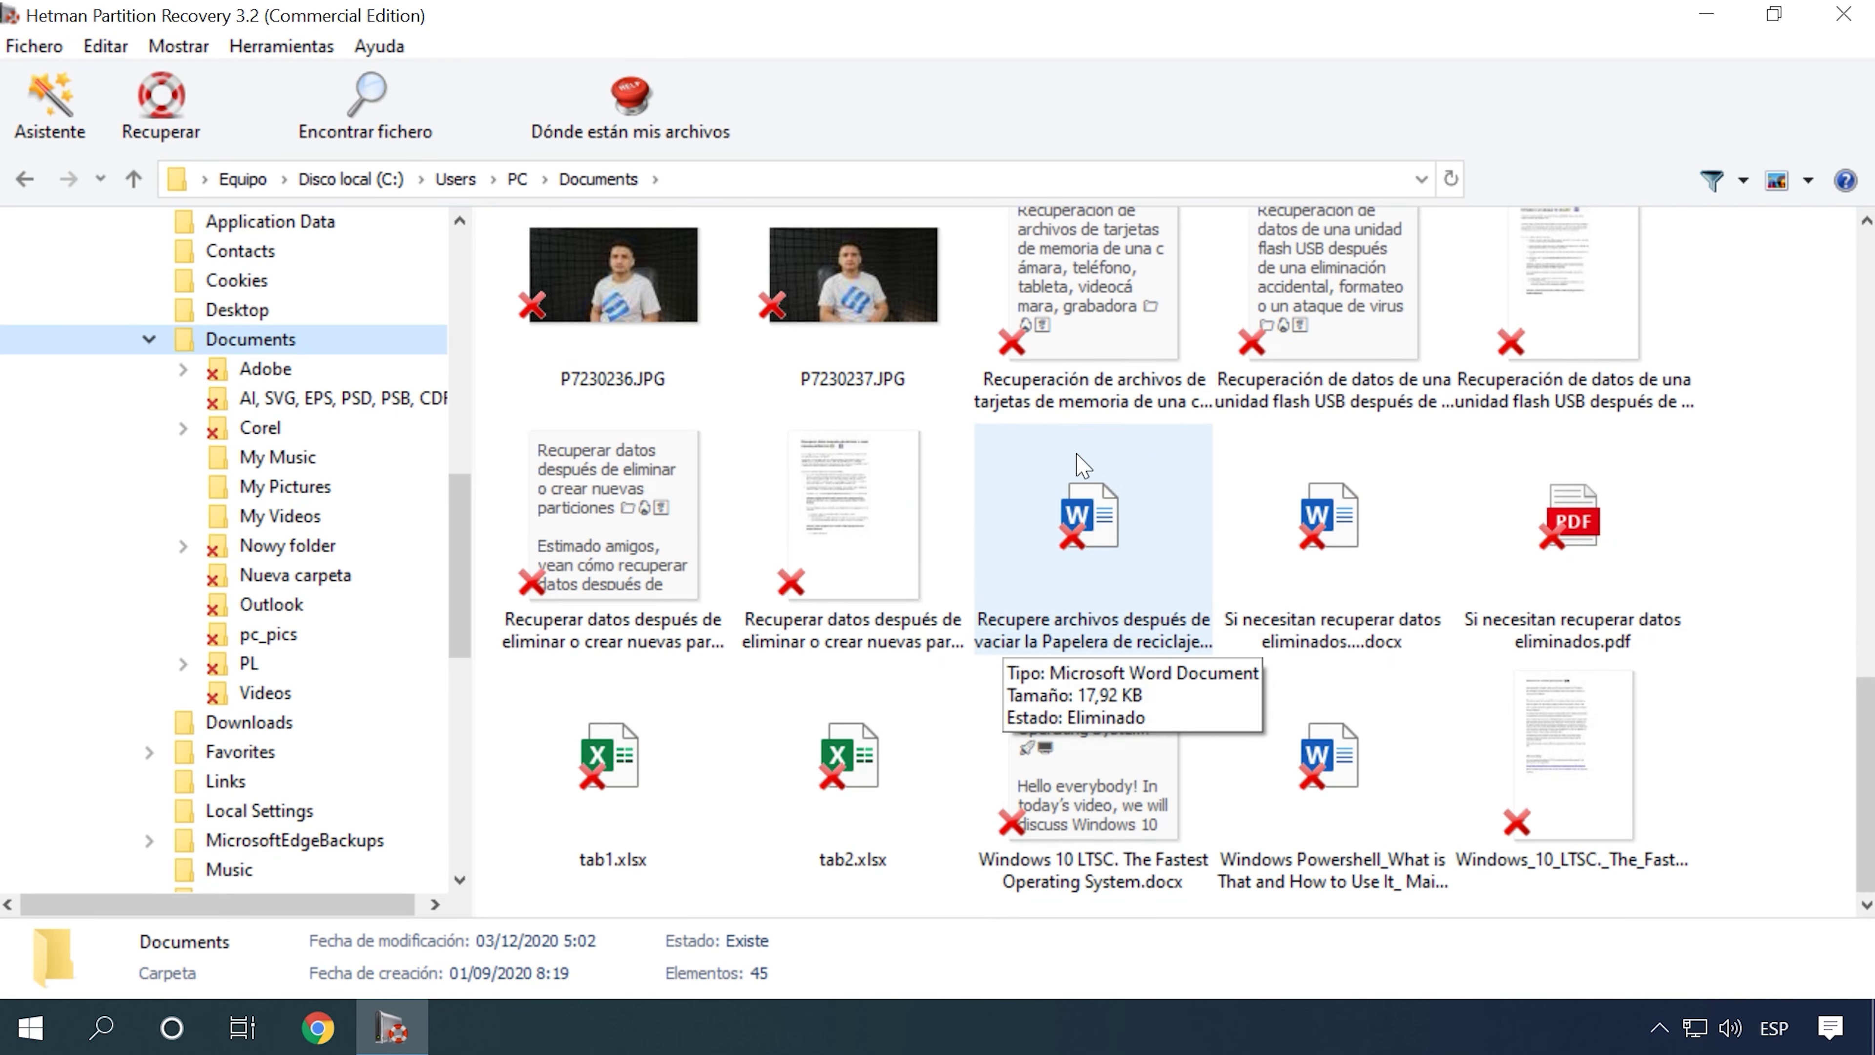
scroll(1082, 465, "up", 6)
Step: Select hetman_partition_recovery.exe in the Downloads folder to view its details, and open the Music folder
left_click(250, 722)
left_click(841, 316)
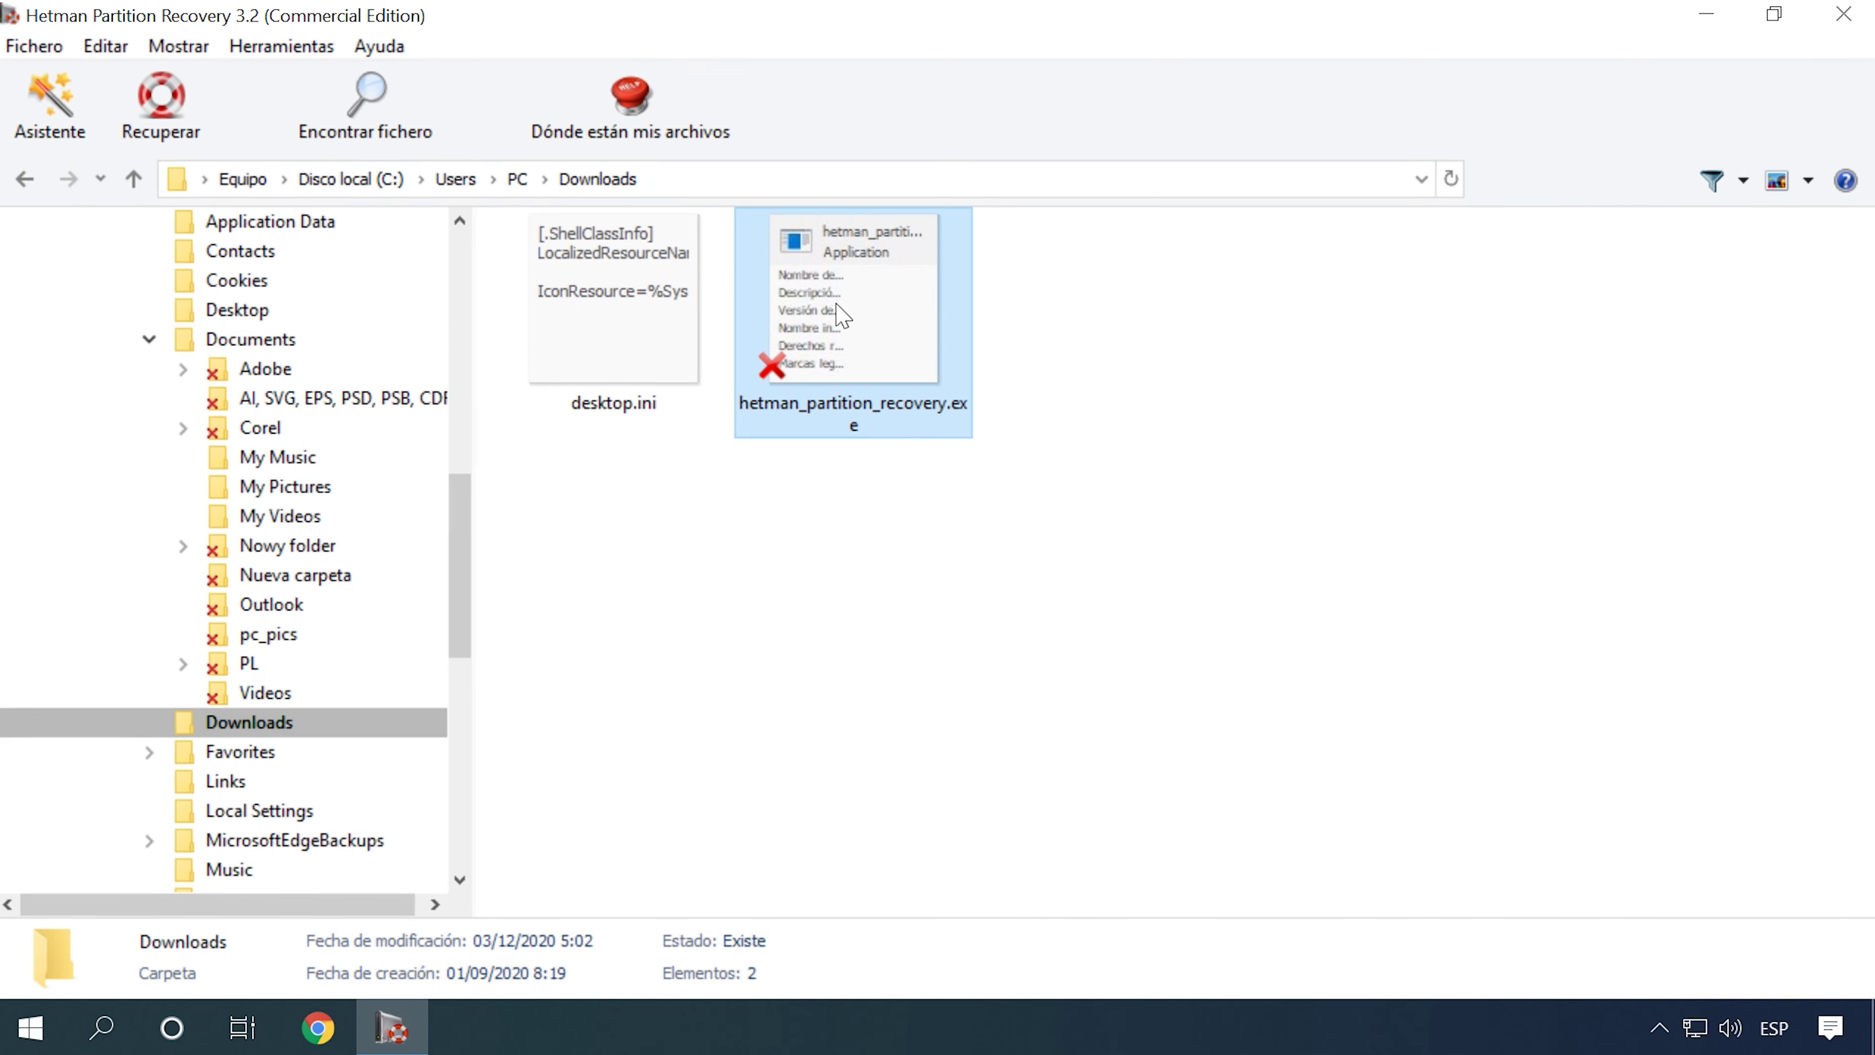
scroll(280, 664, "down", 2)
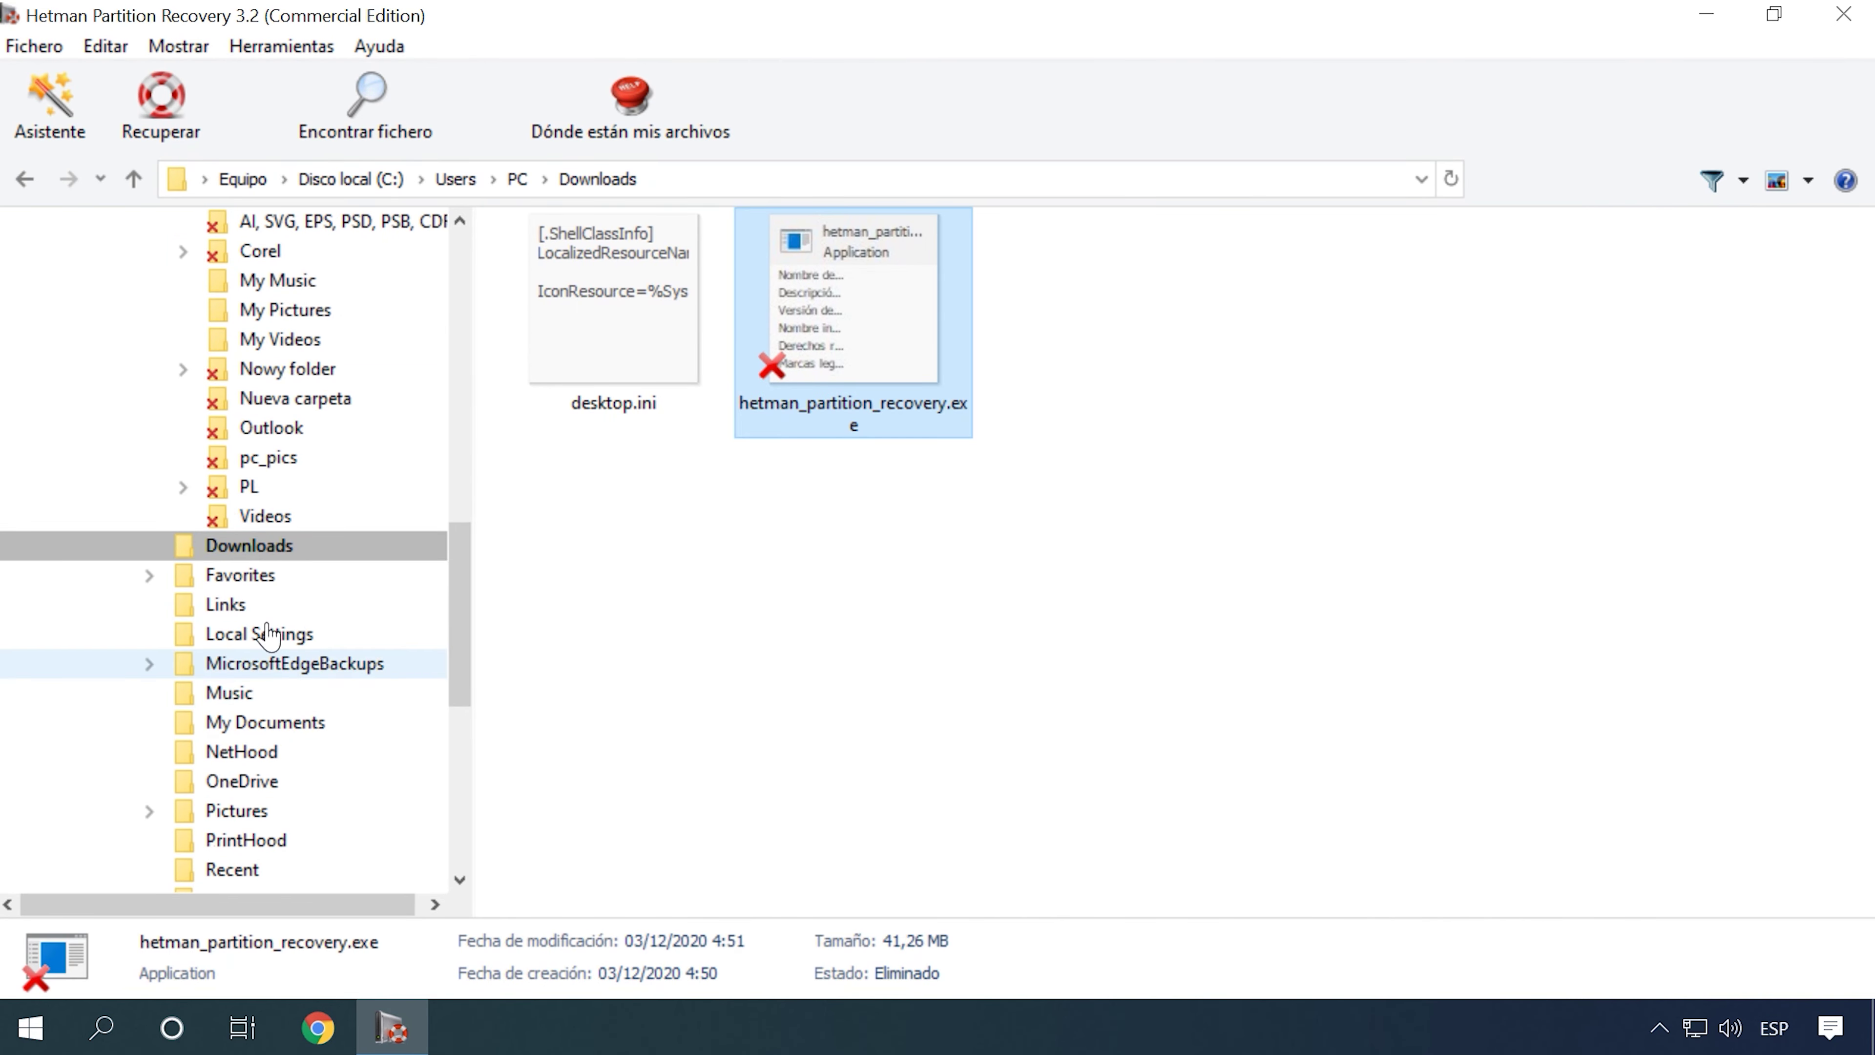
left_click(235, 692)
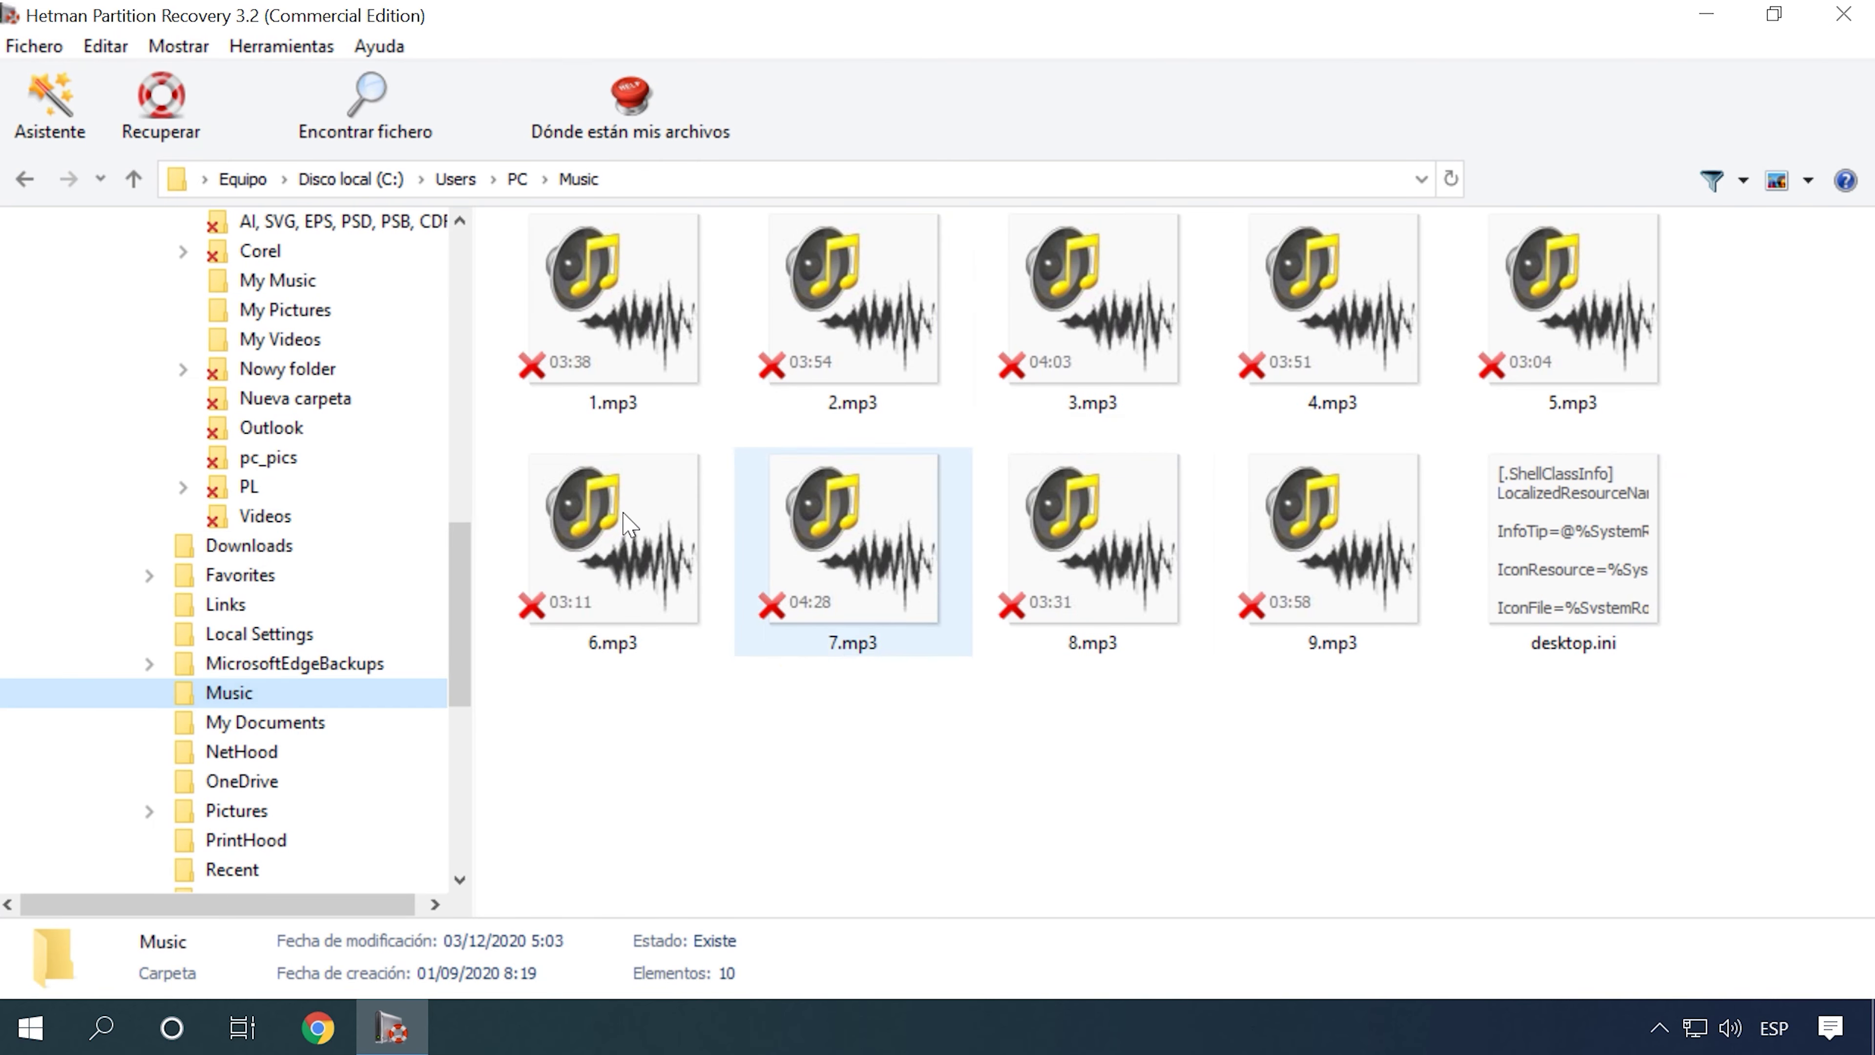
Step: Enable the preview pane in the Pictures folder and preview baukran-3703469.jpg
left_click(264, 818)
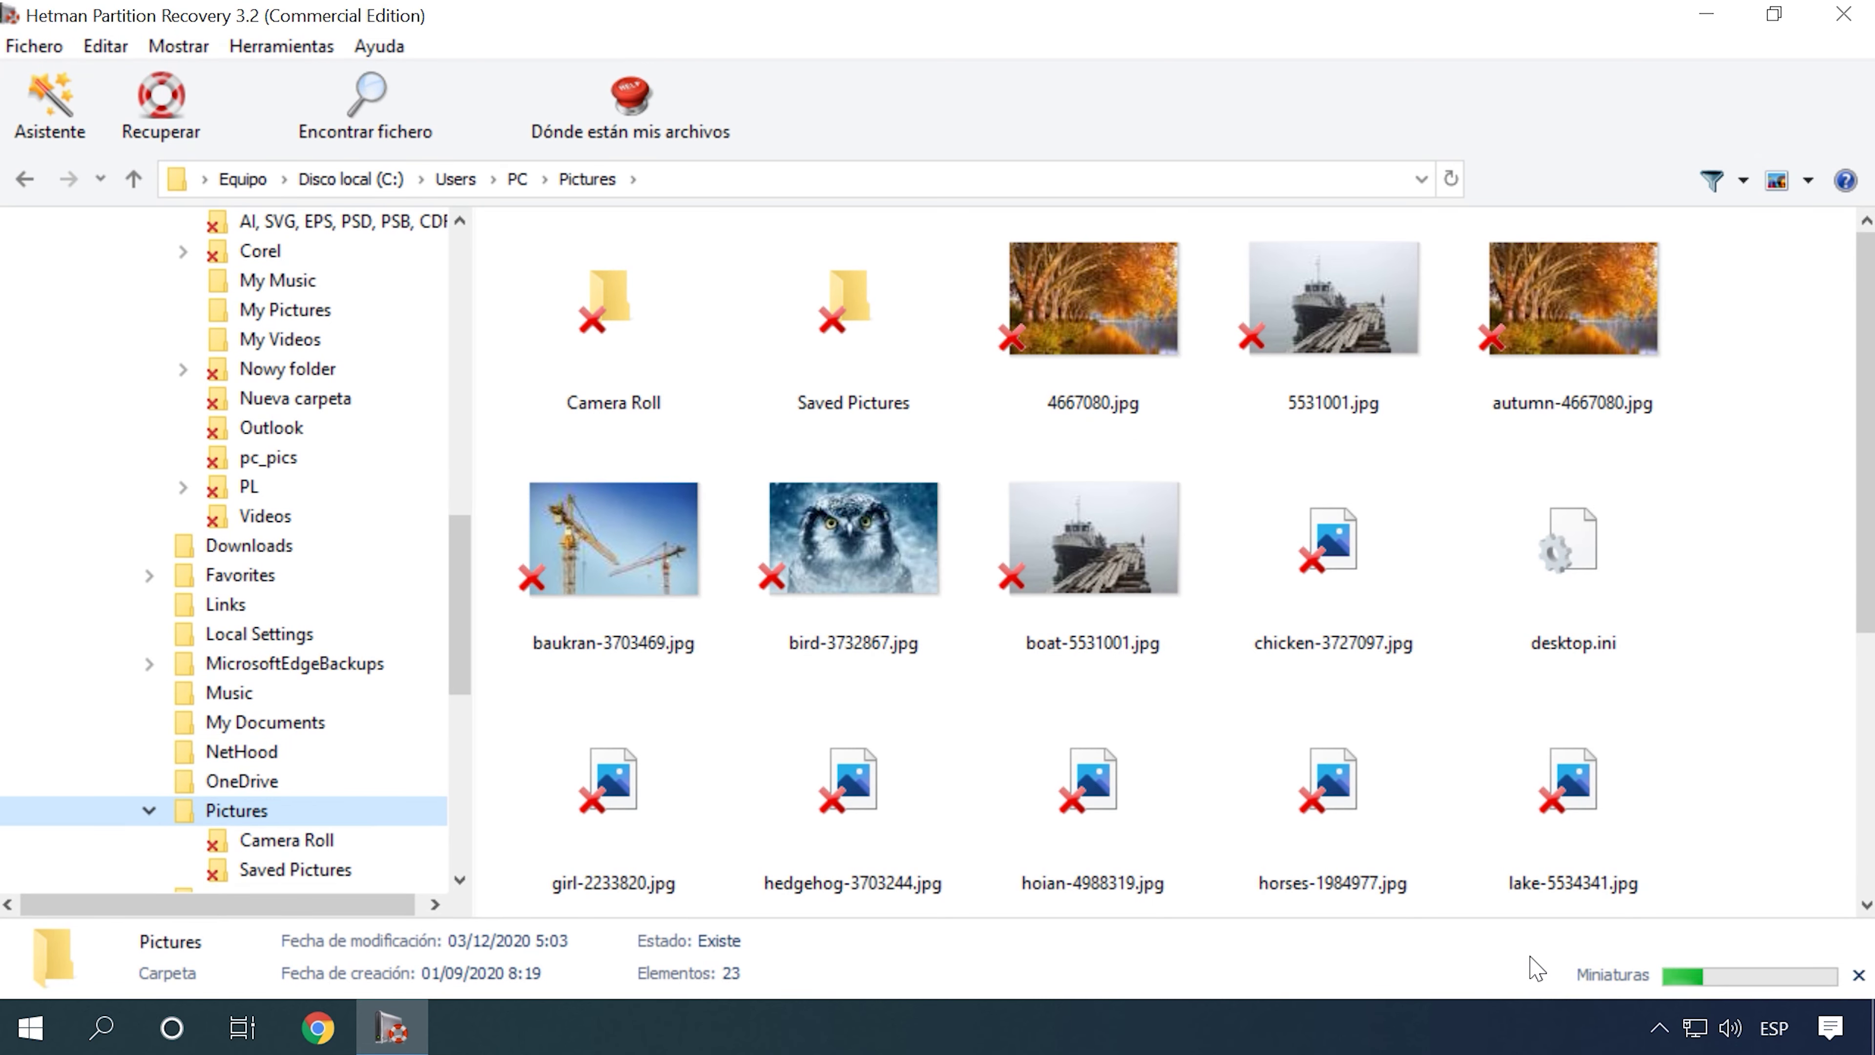
left_click(178, 45)
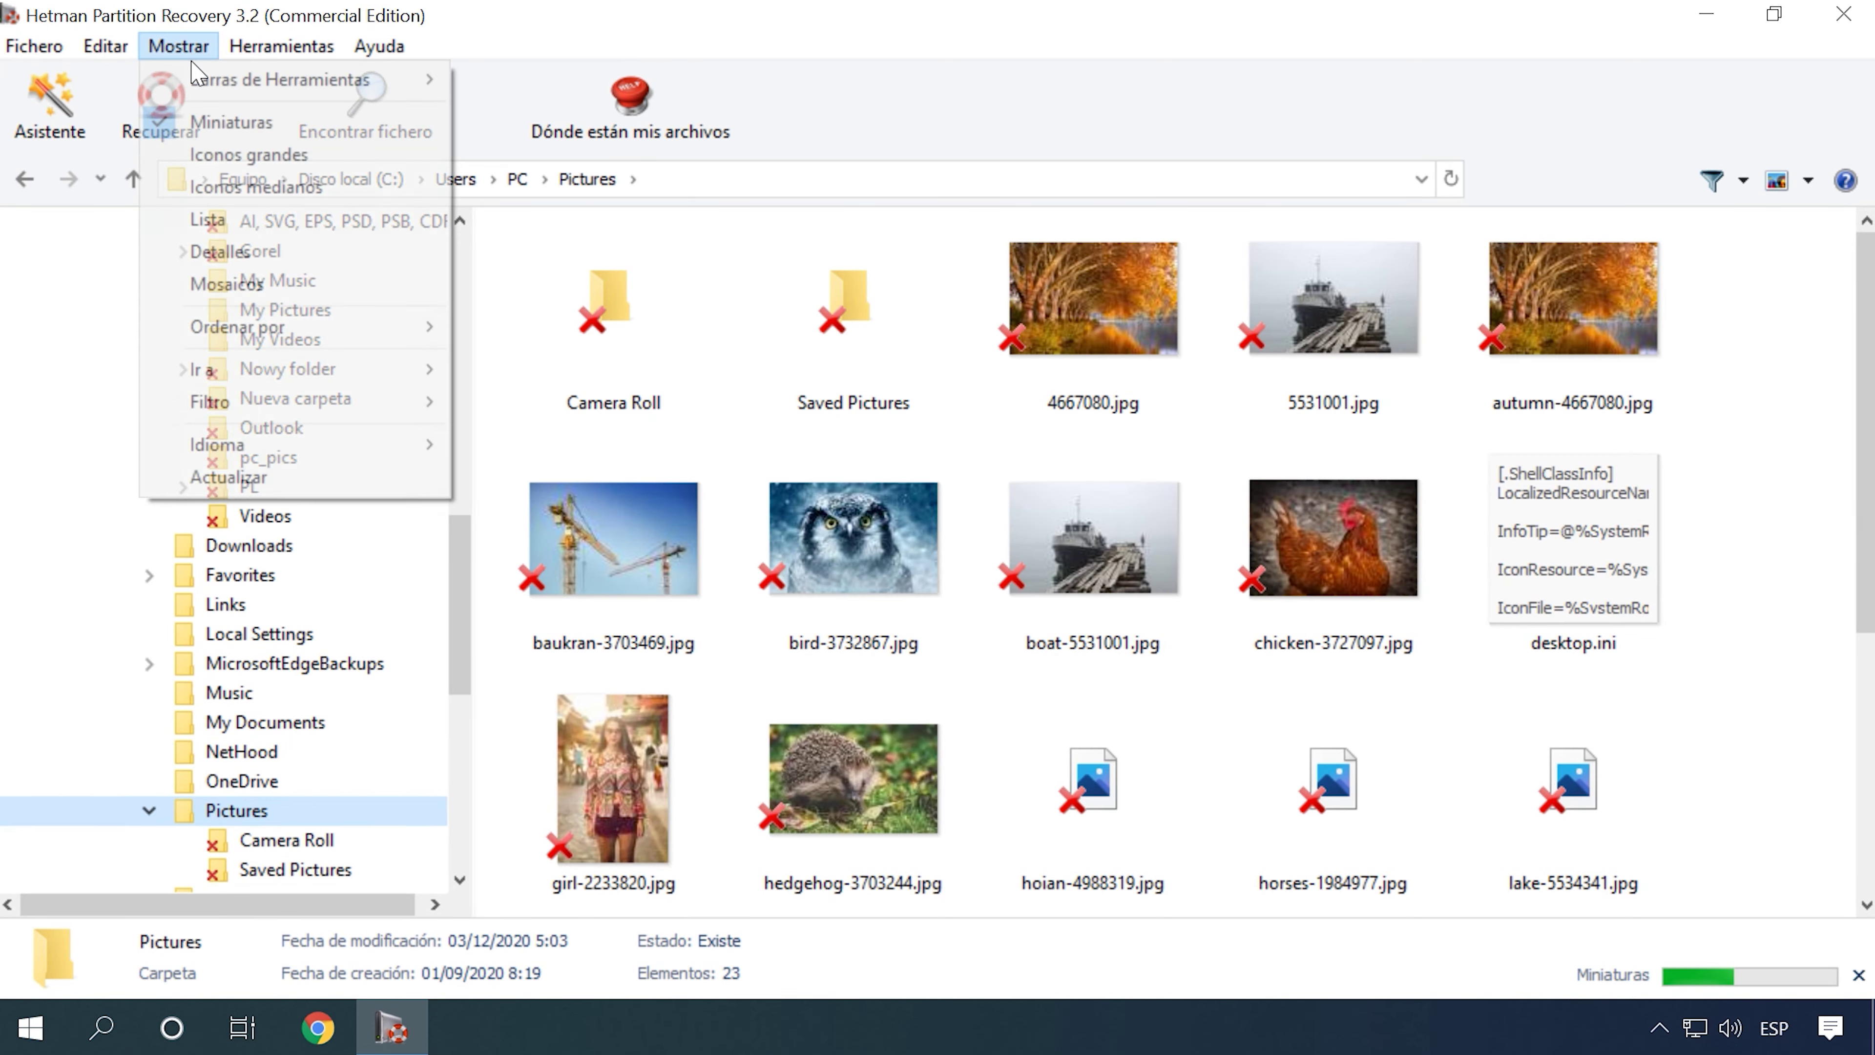
mouse_move(255, 79)
left_click(568, 186)
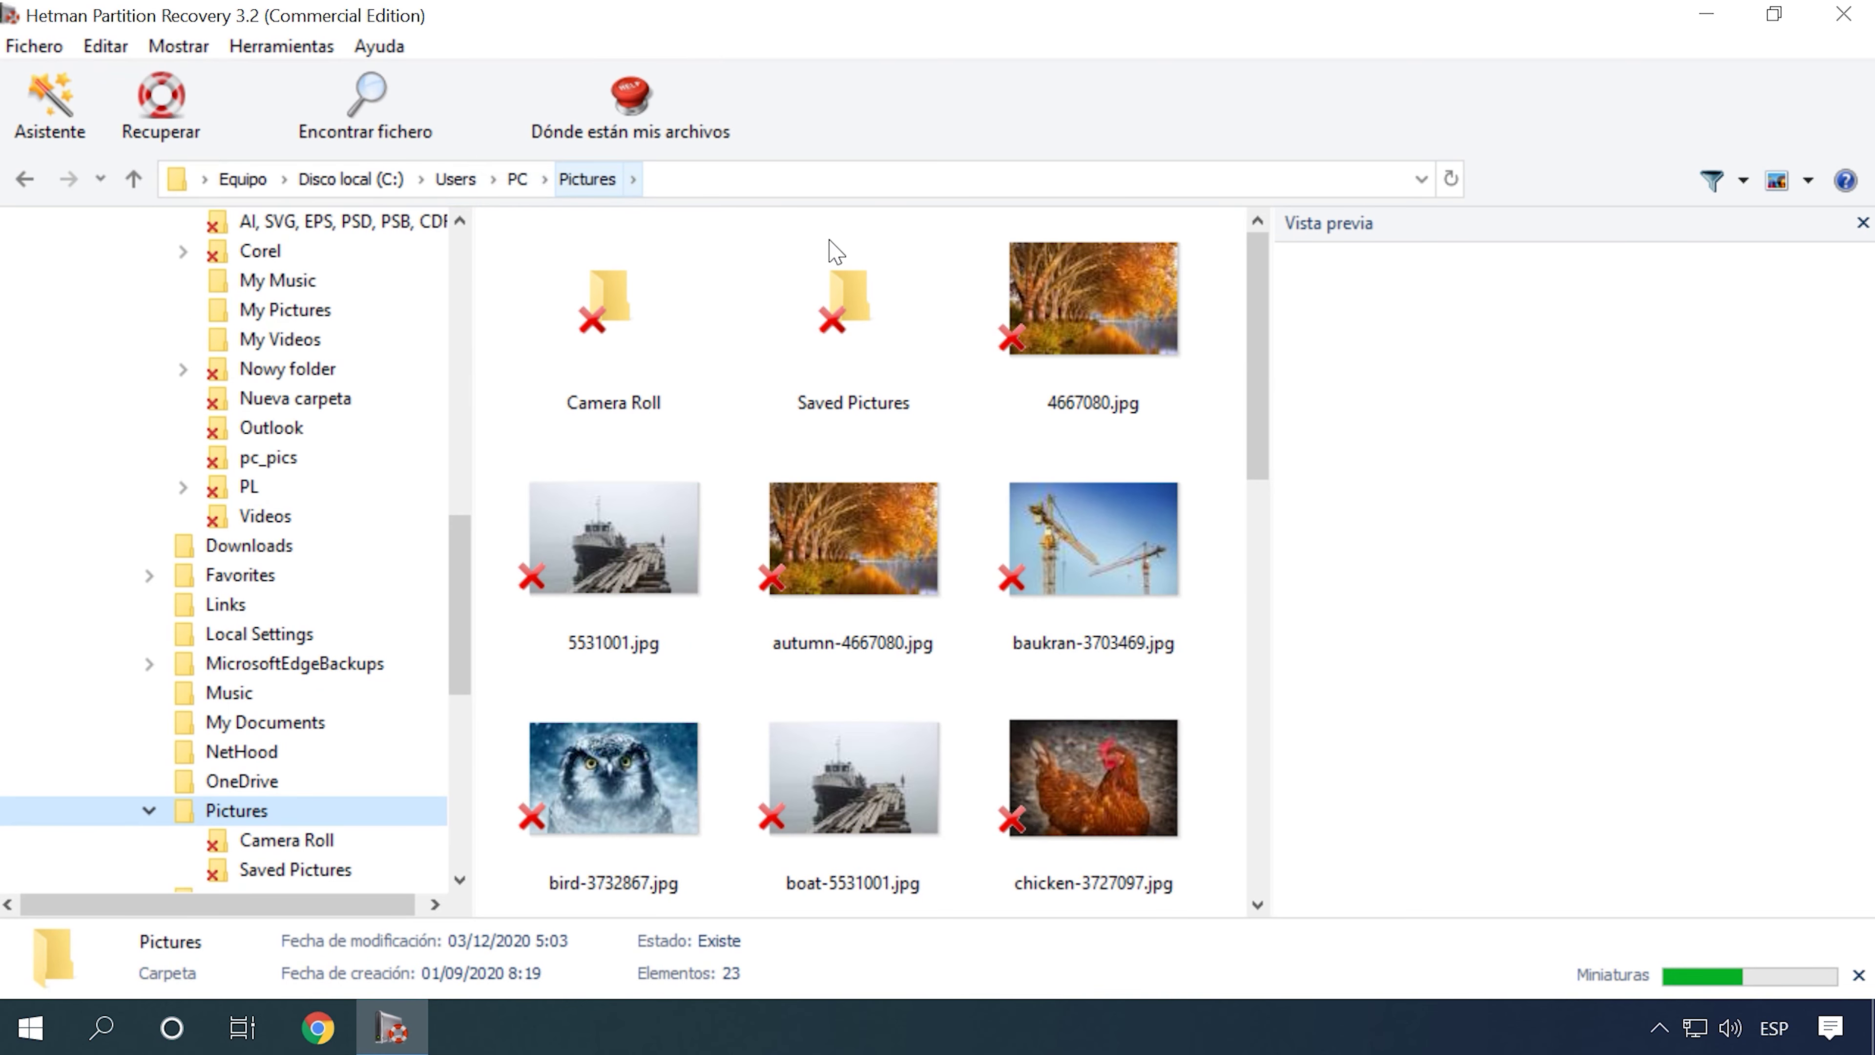
left_click(1068, 570)
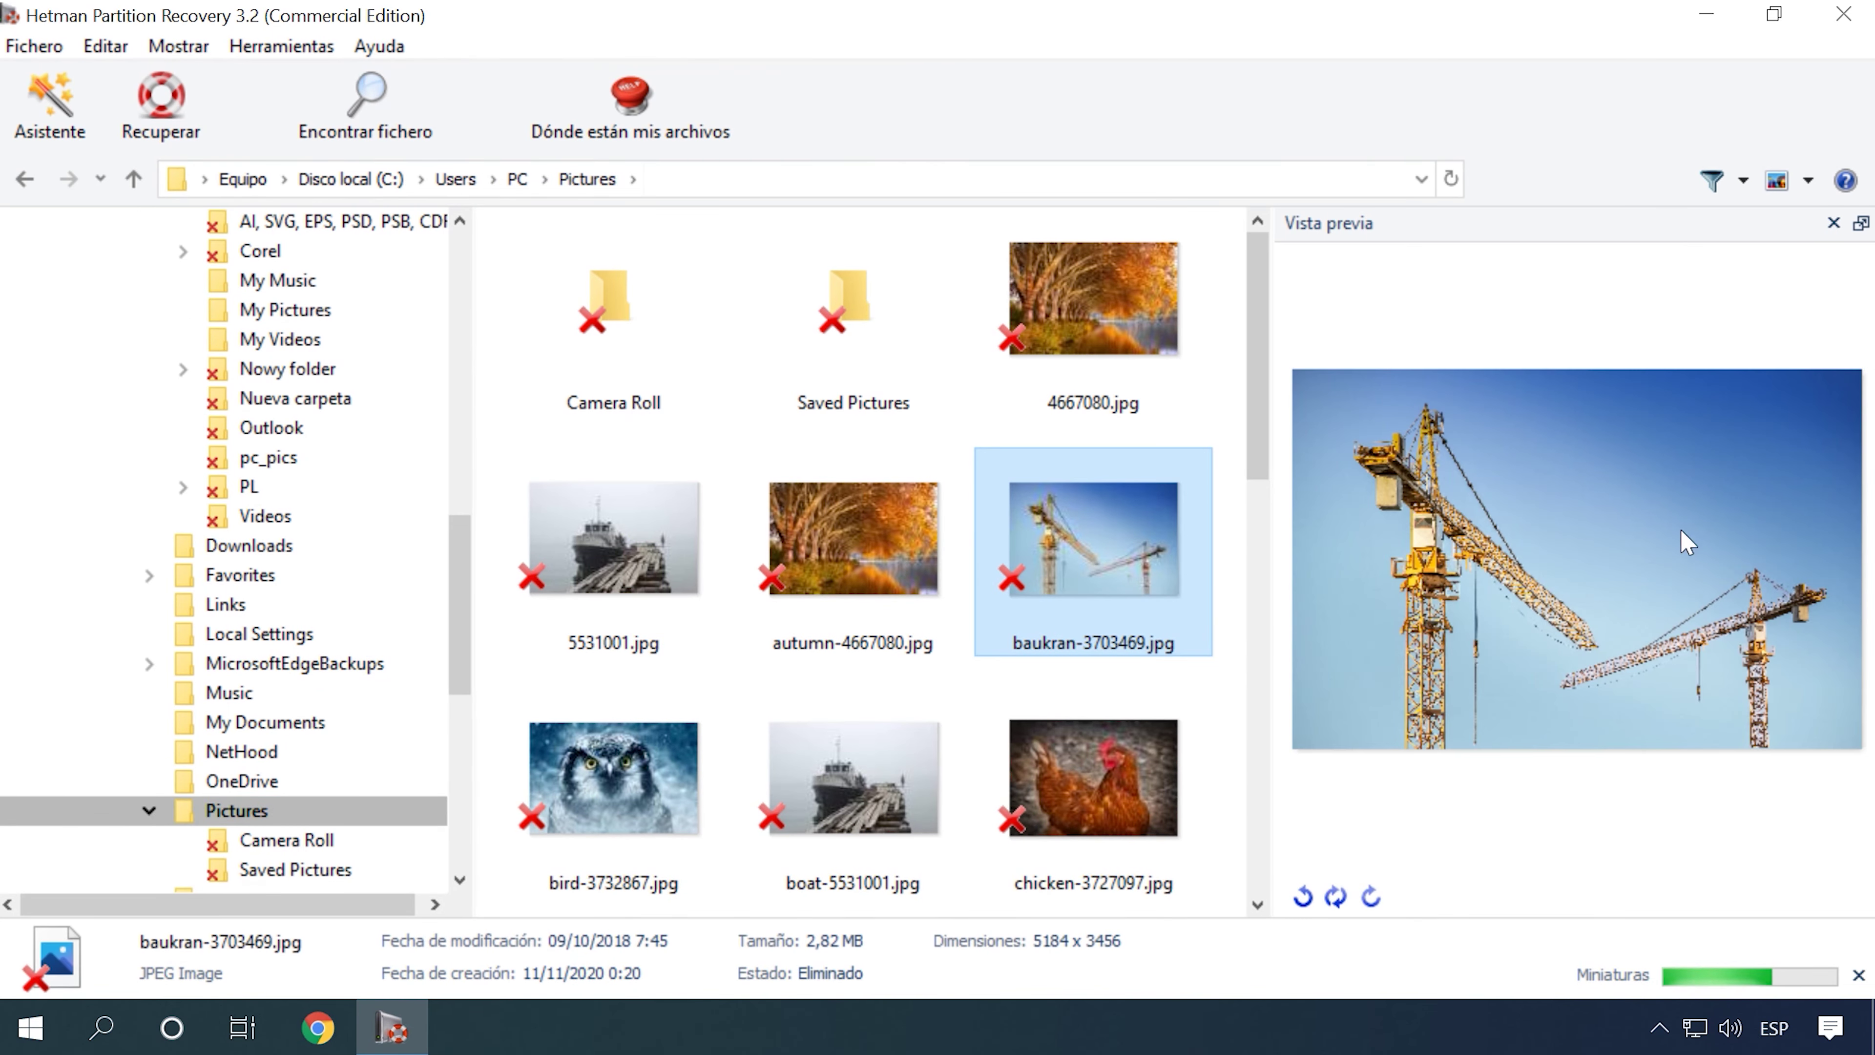
Step: Preview hoian-4988319.jpg and mountains-5531584.jpg in the Pictures folder and look through the remaining deleted images
scroll(1092, 568, "down", 3)
left_click(630, 573)
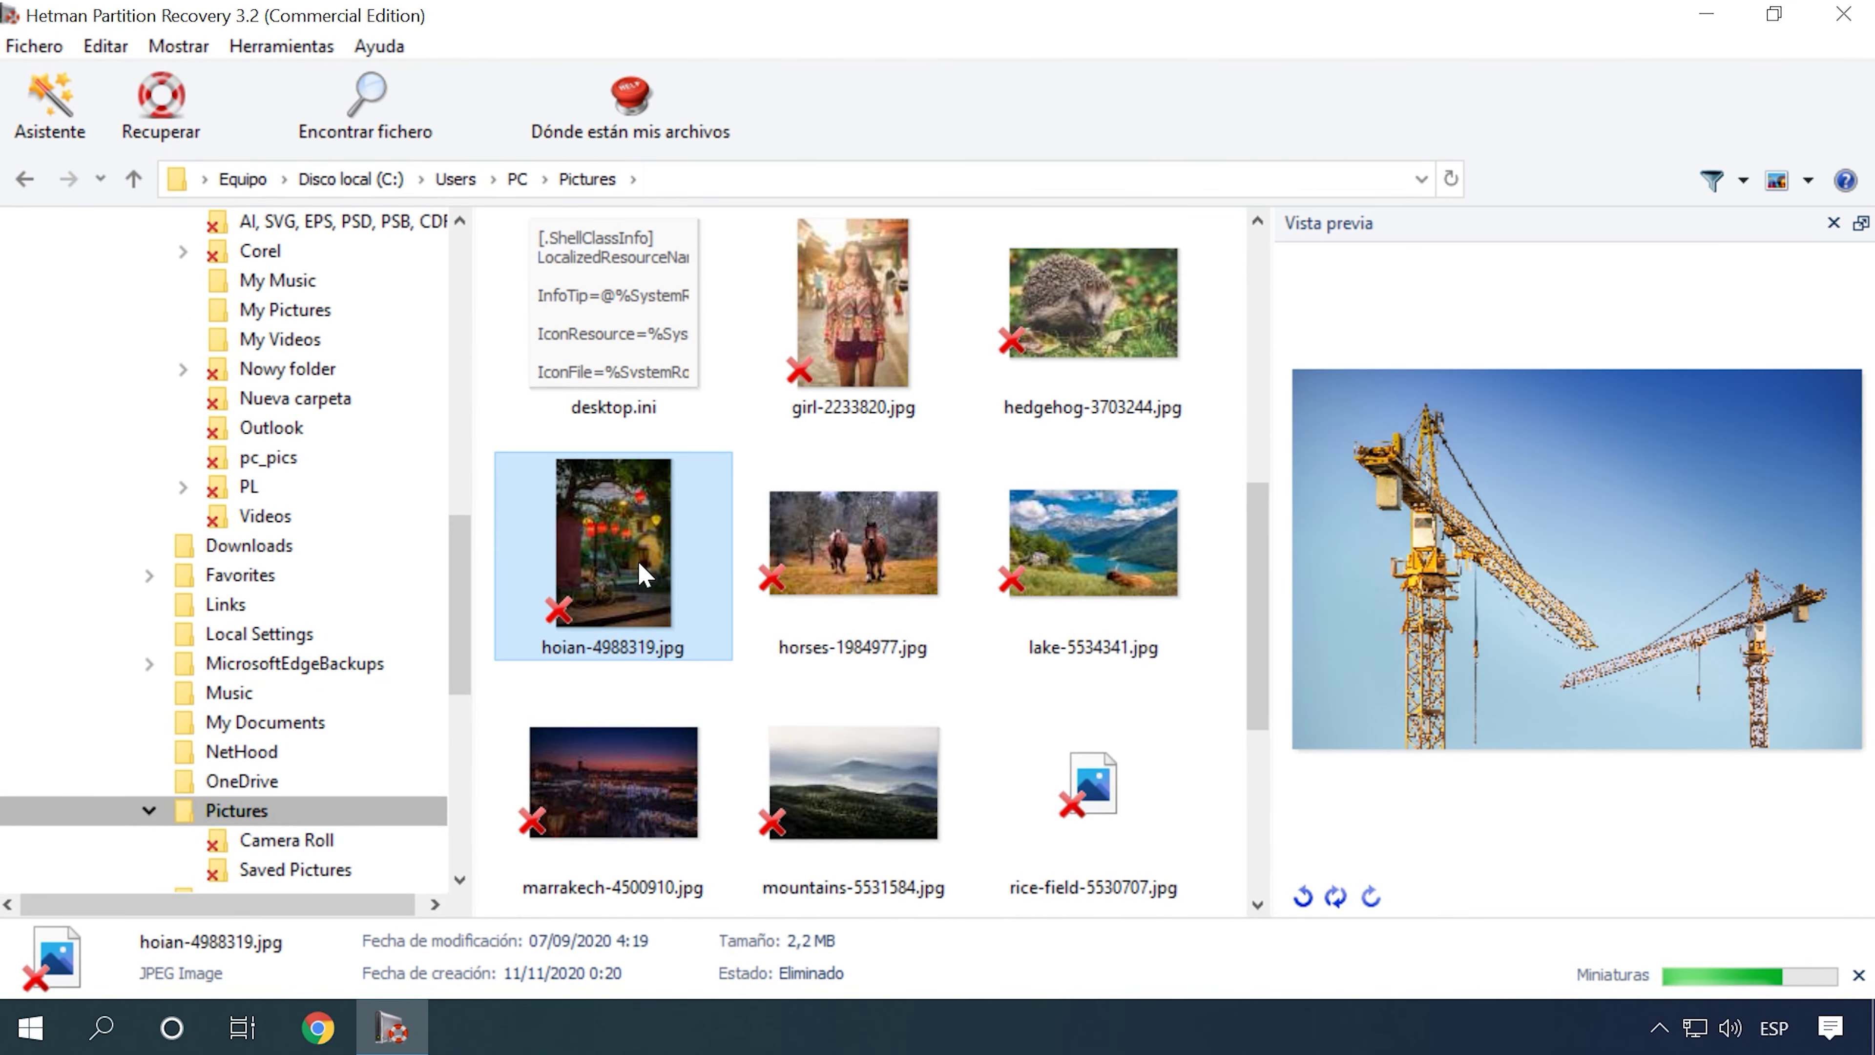
left_click(860, 779)
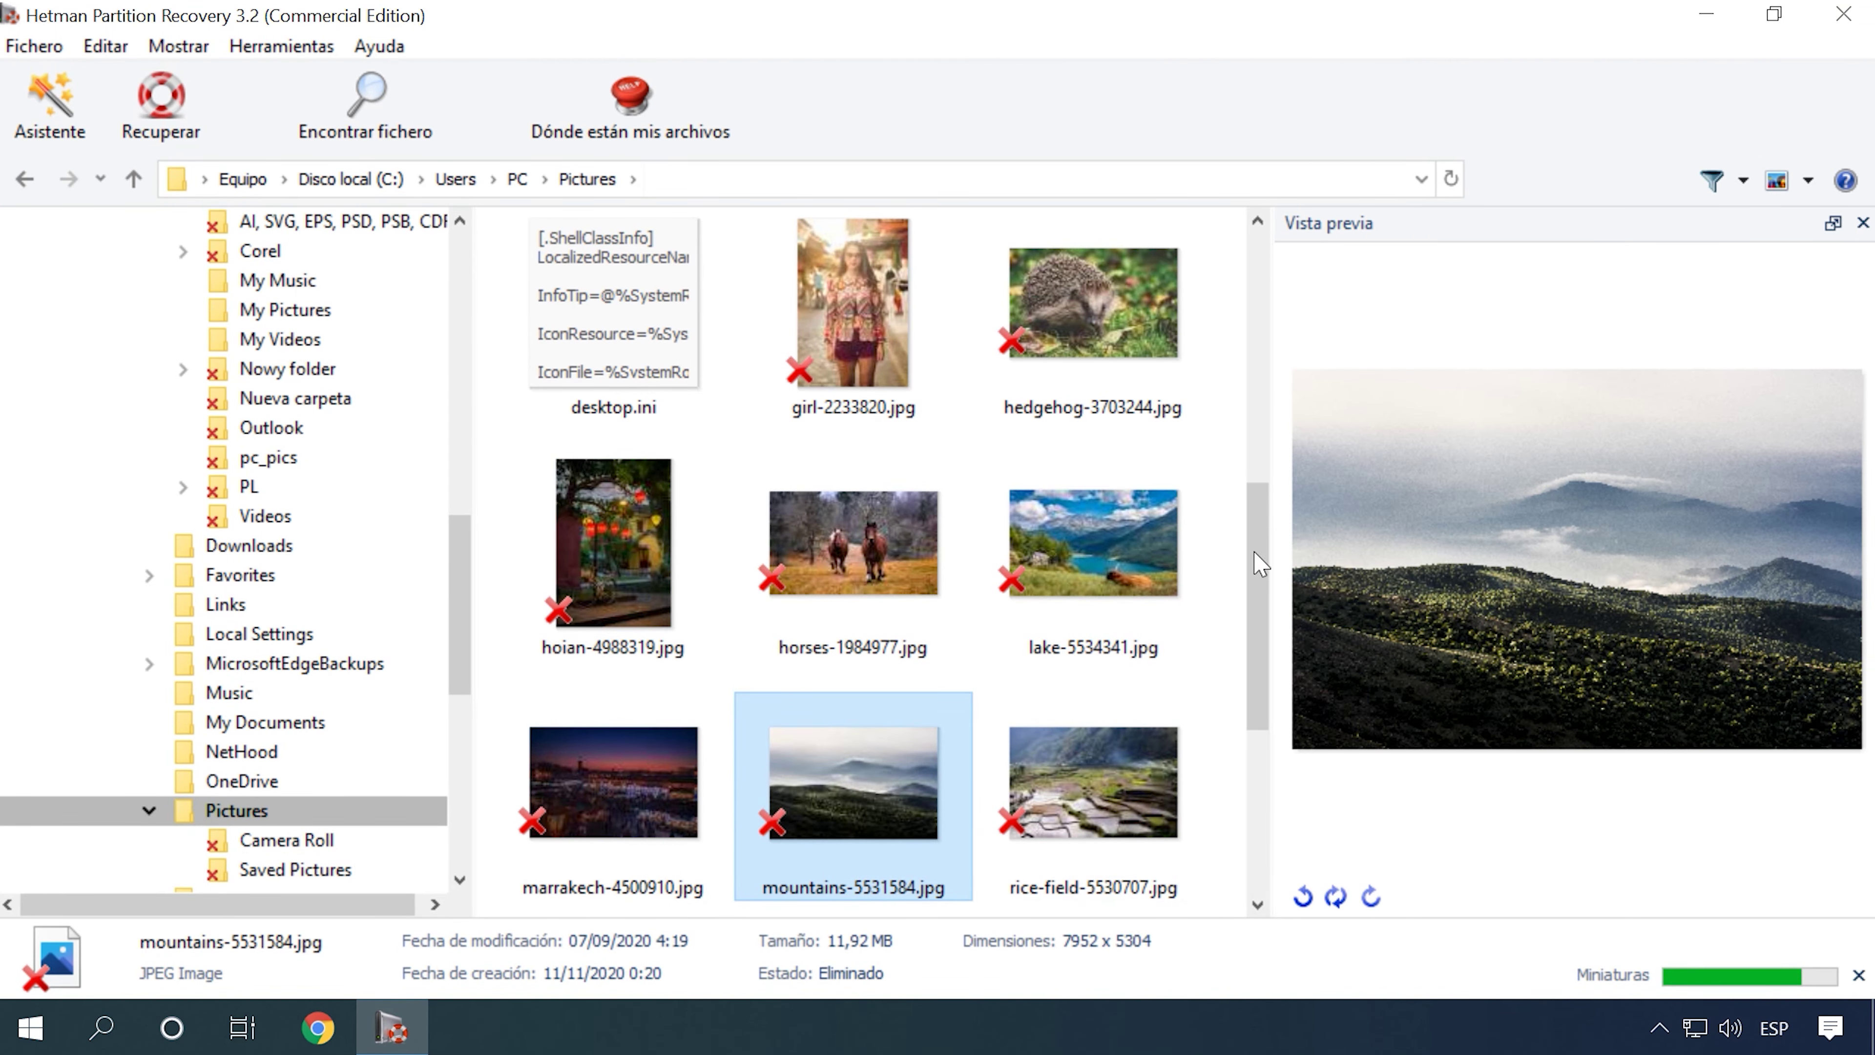
scroll(1181, 559, "down", 3)
Step: Open the PC user's Videos folder and play Bird - 44069.mp4 in the preview, skipping ahead through the clip
scroll(343, 532, "down", 4)
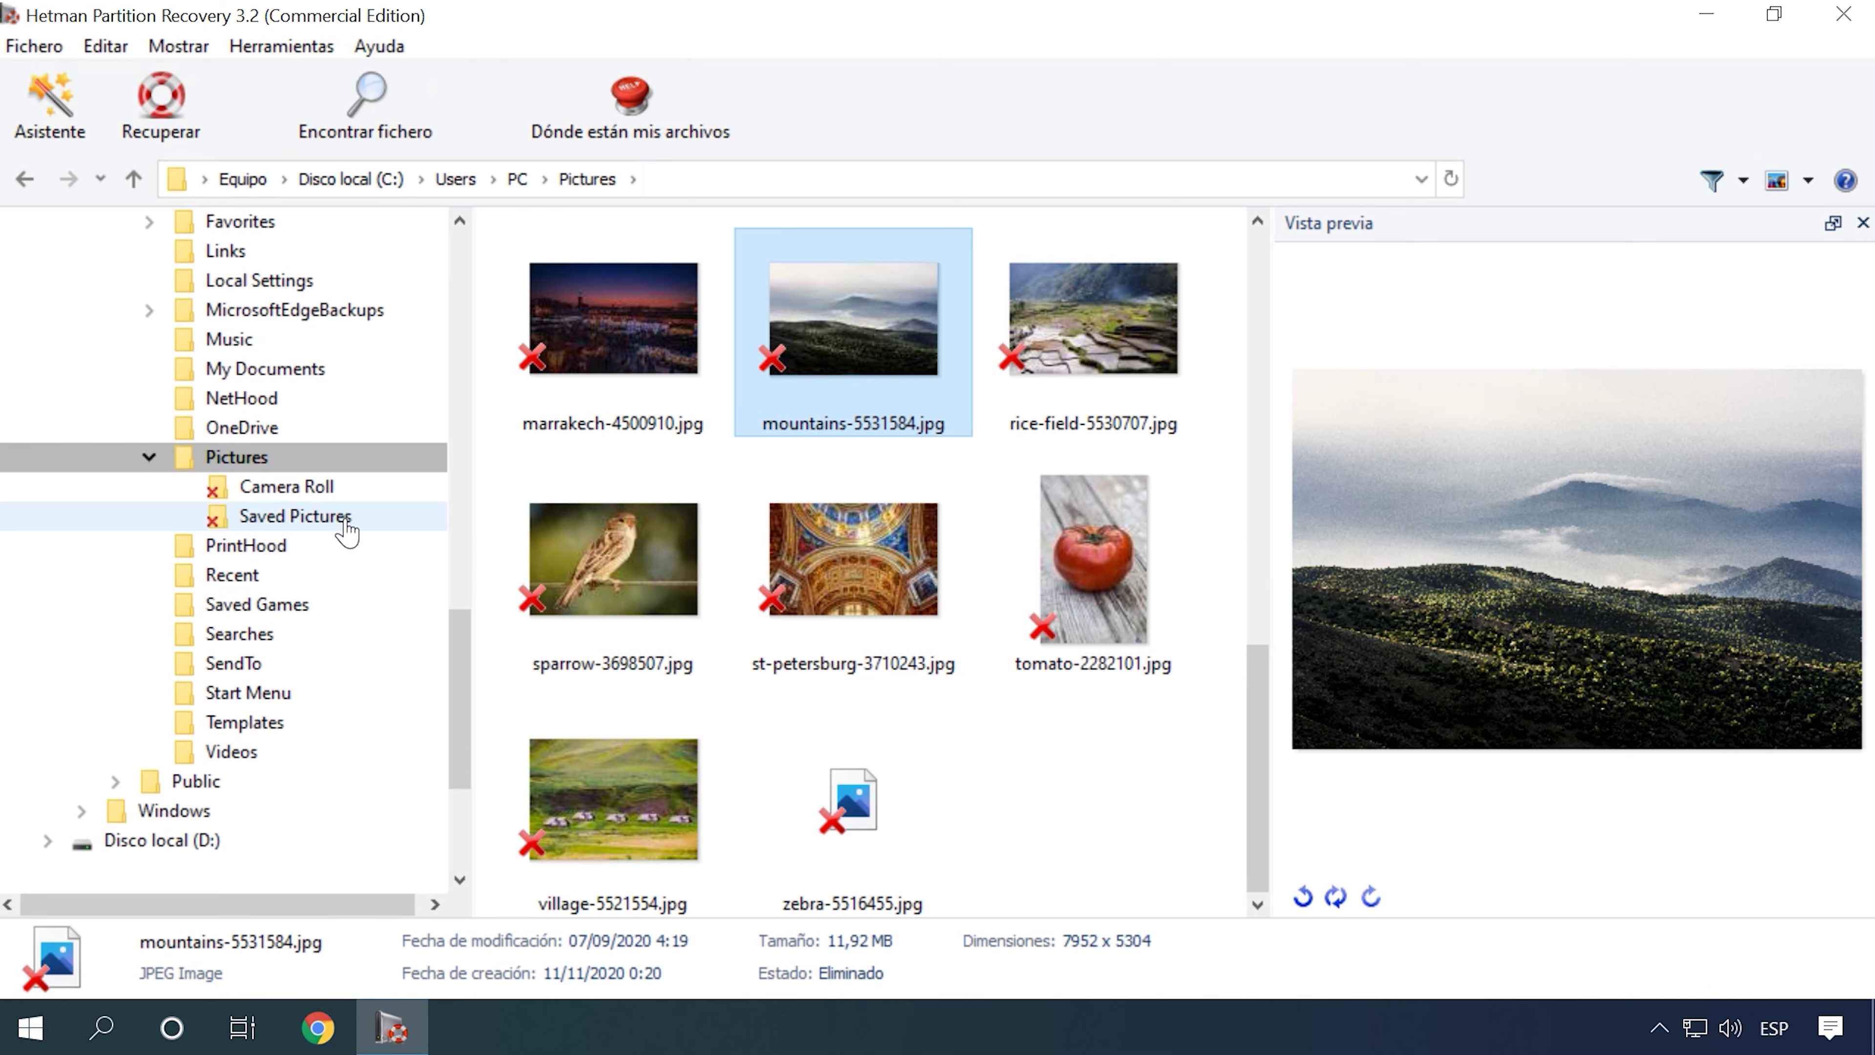
left_click(270, 753)
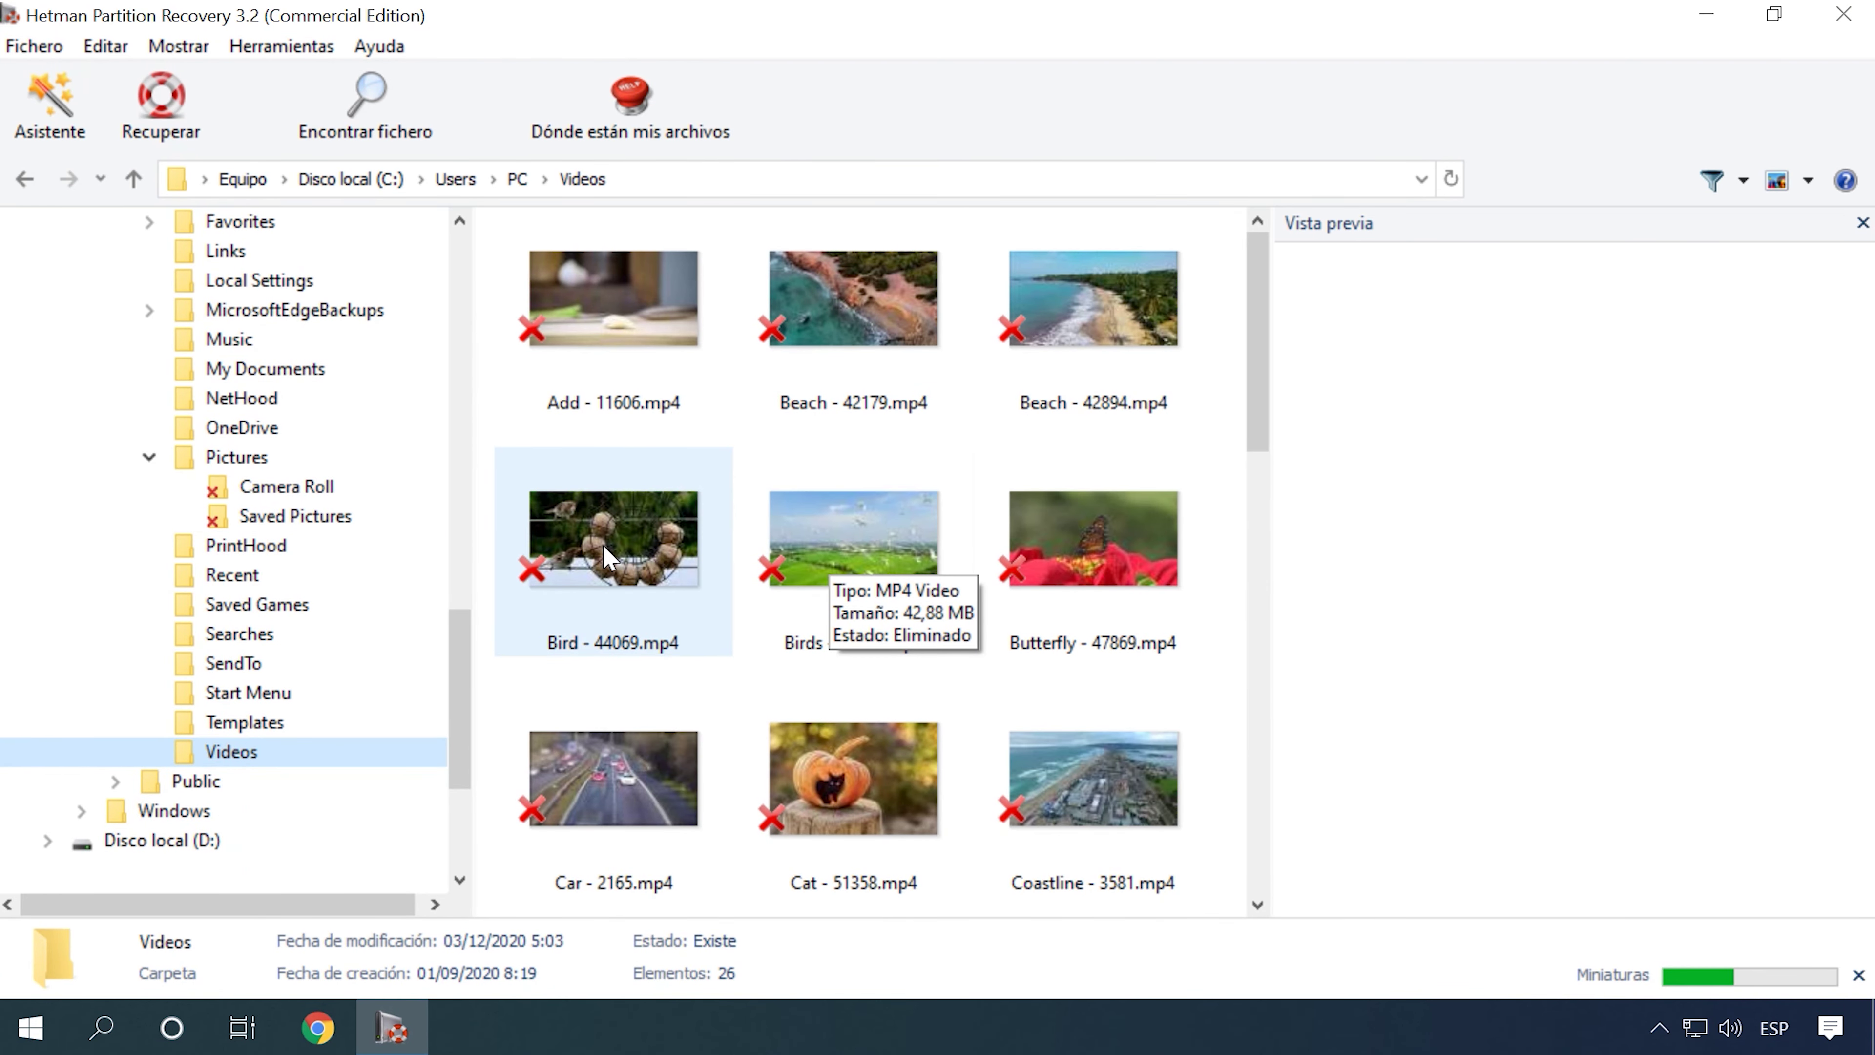
left_click(606, 555)
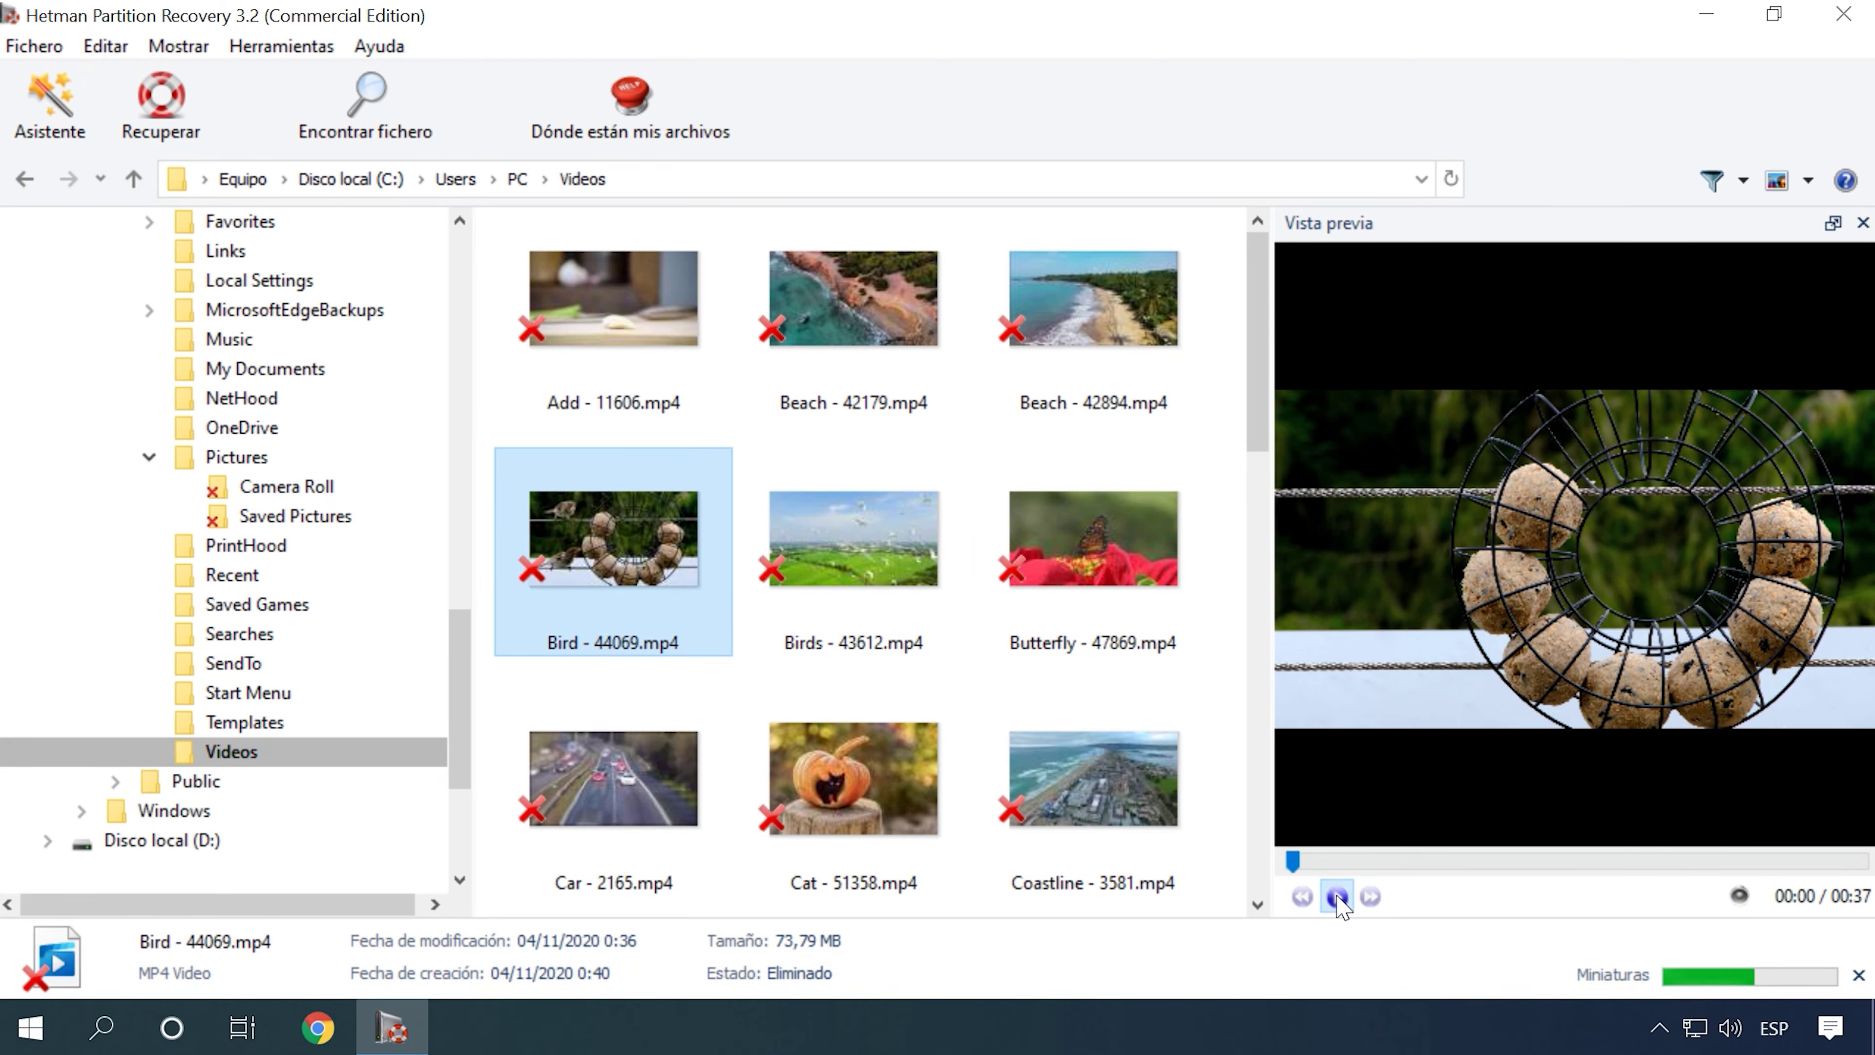
left_click(1513, 863)
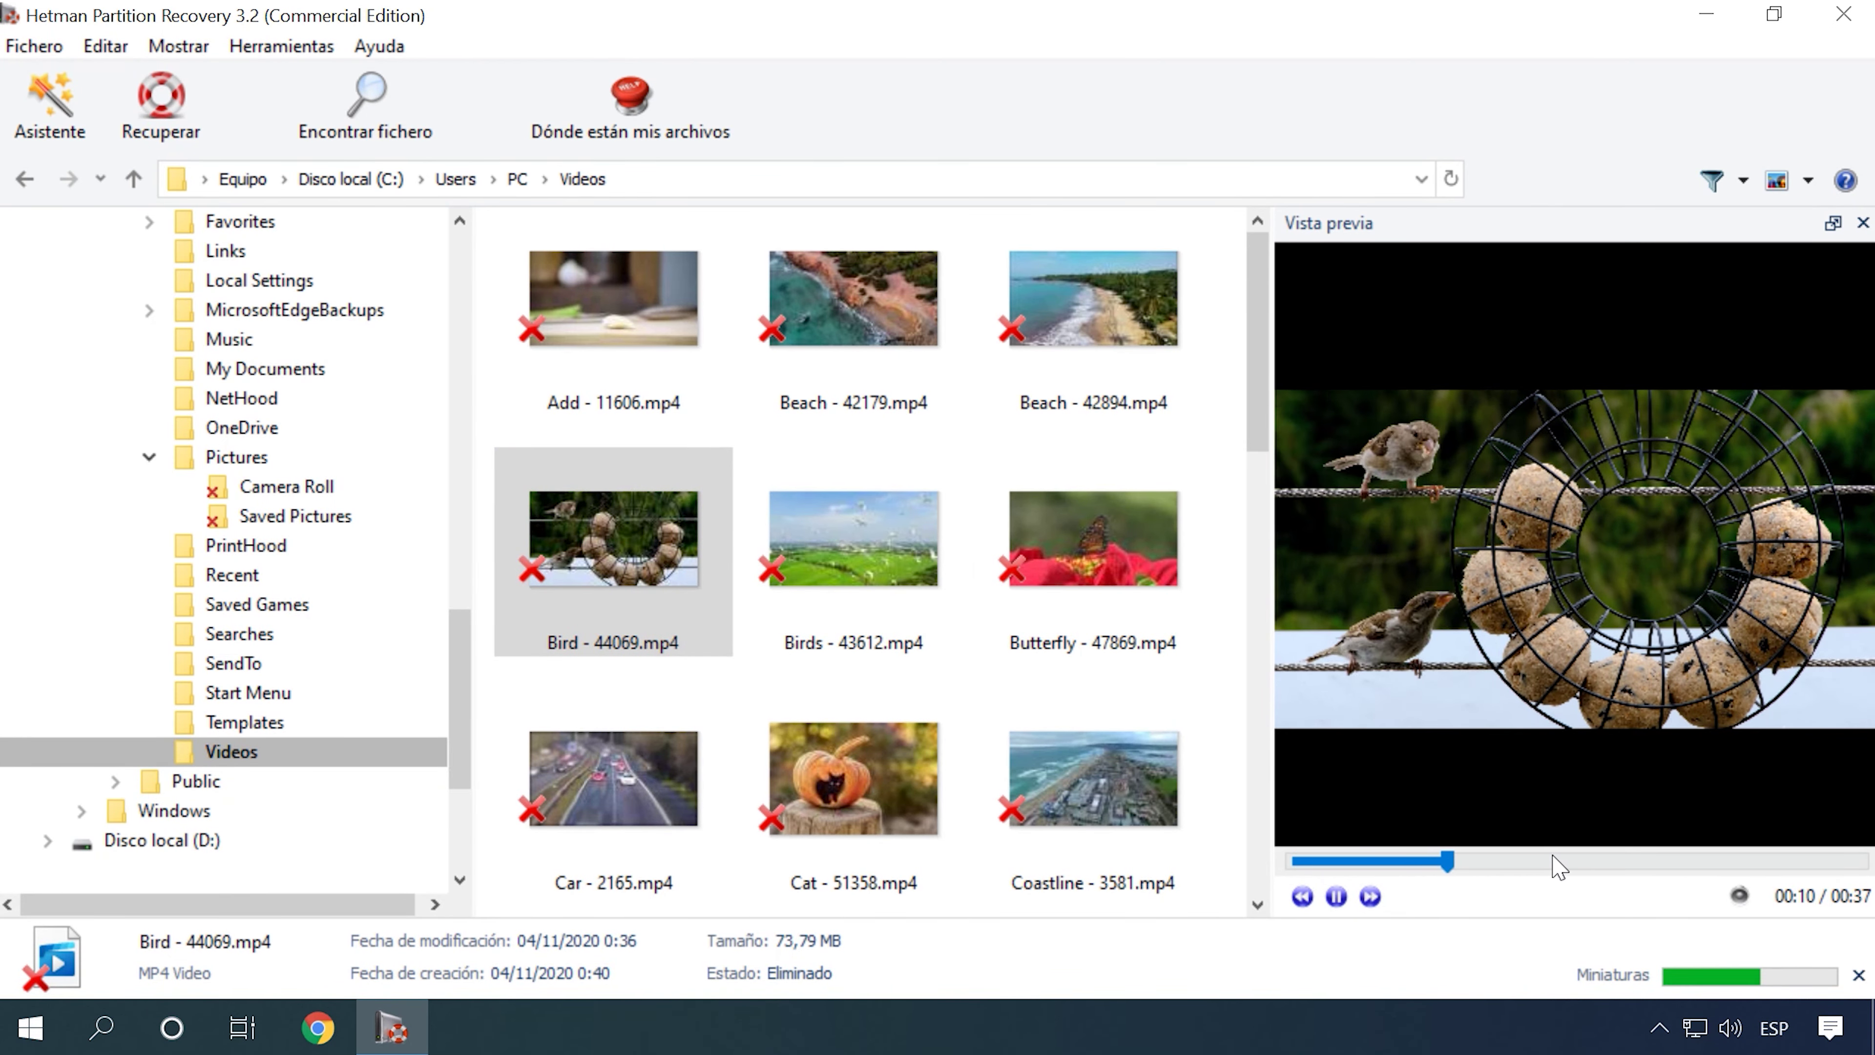
left_click(1594, 862)
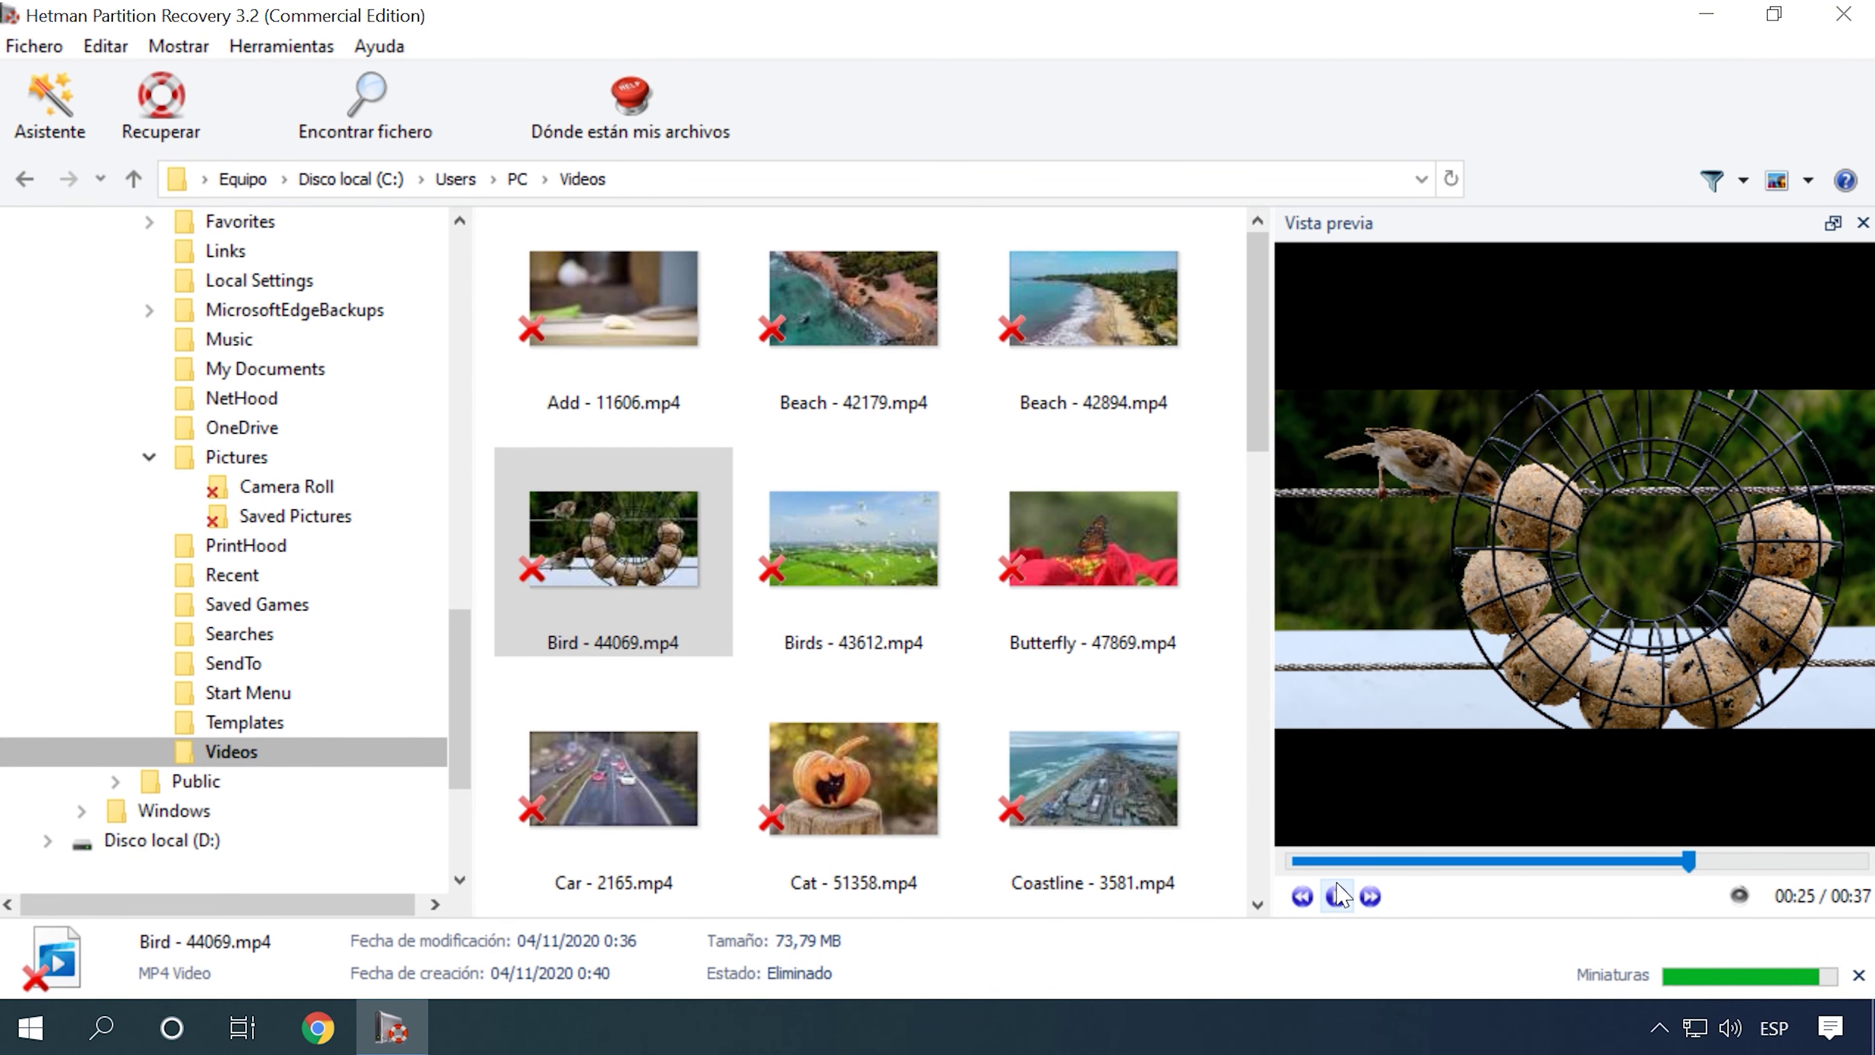
Step: Run the detailed analysis (Análisis detallado) on Disco local (C:) for all file types
scroll(243, 739, "up", 9)
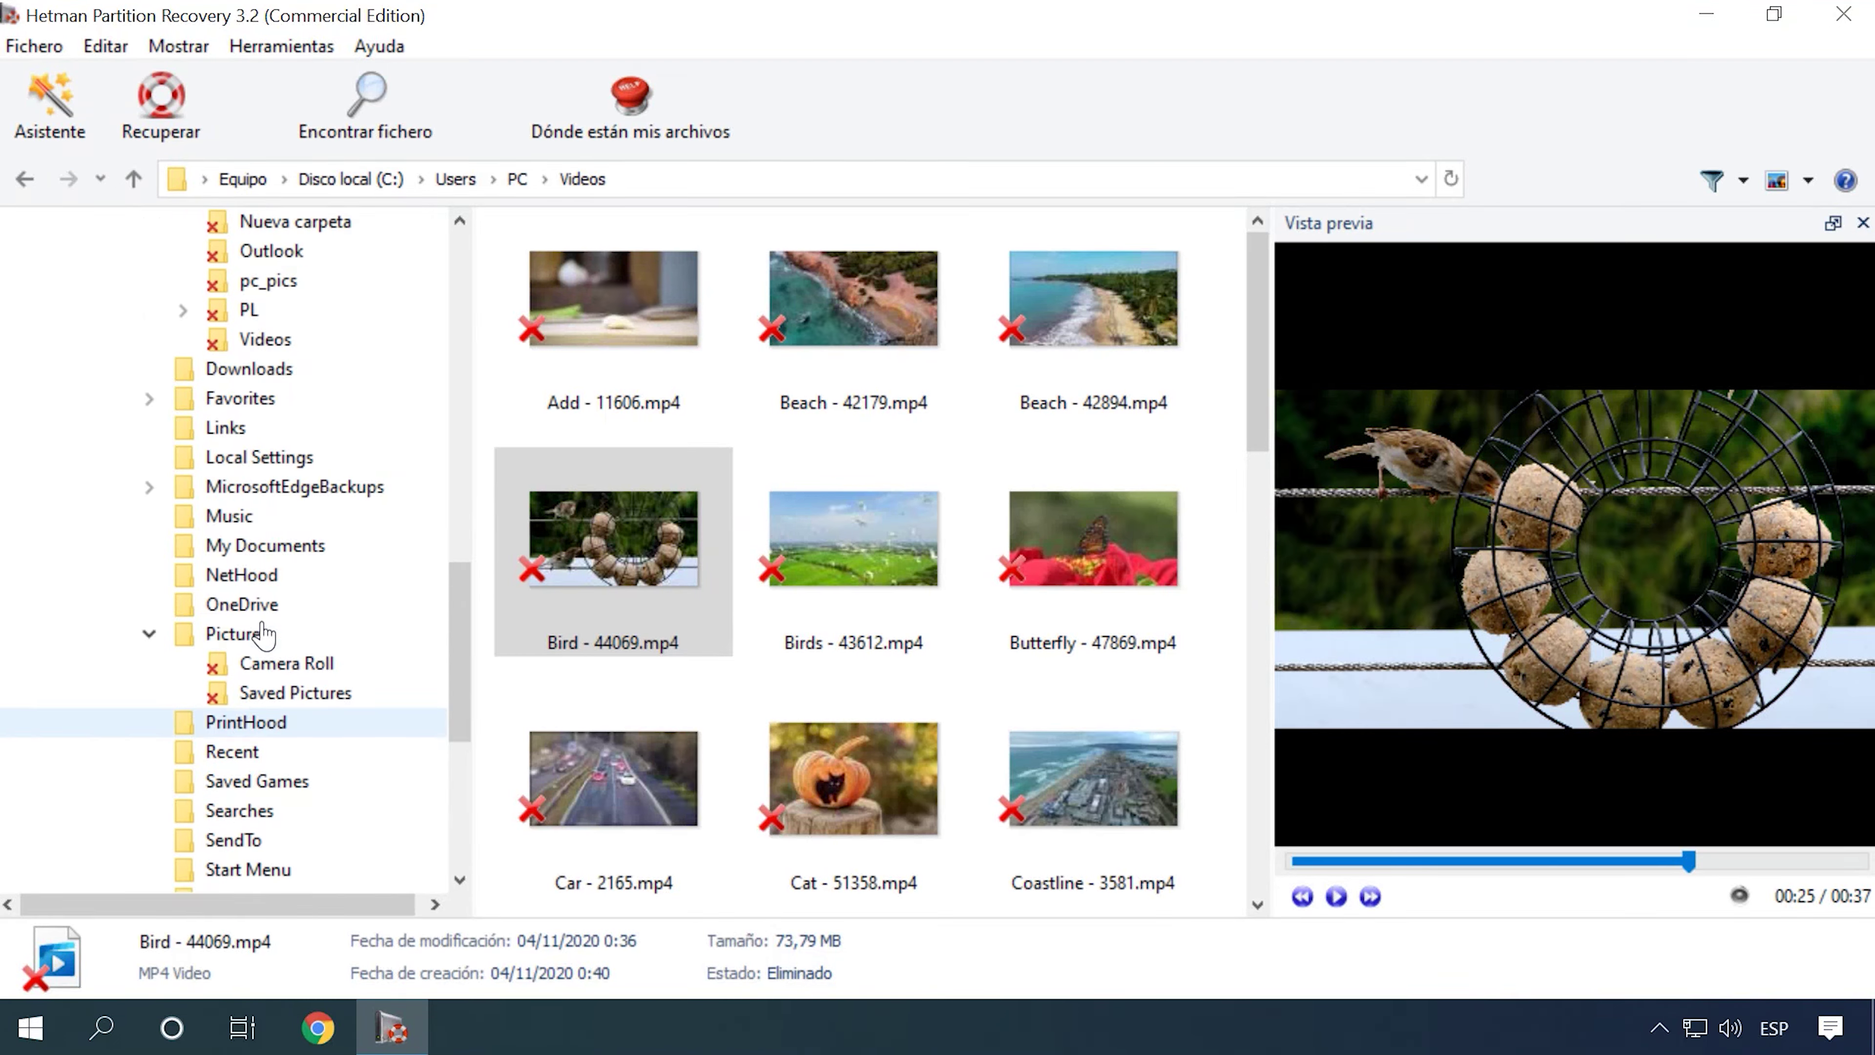
scroll(266, 633, "up", 7)
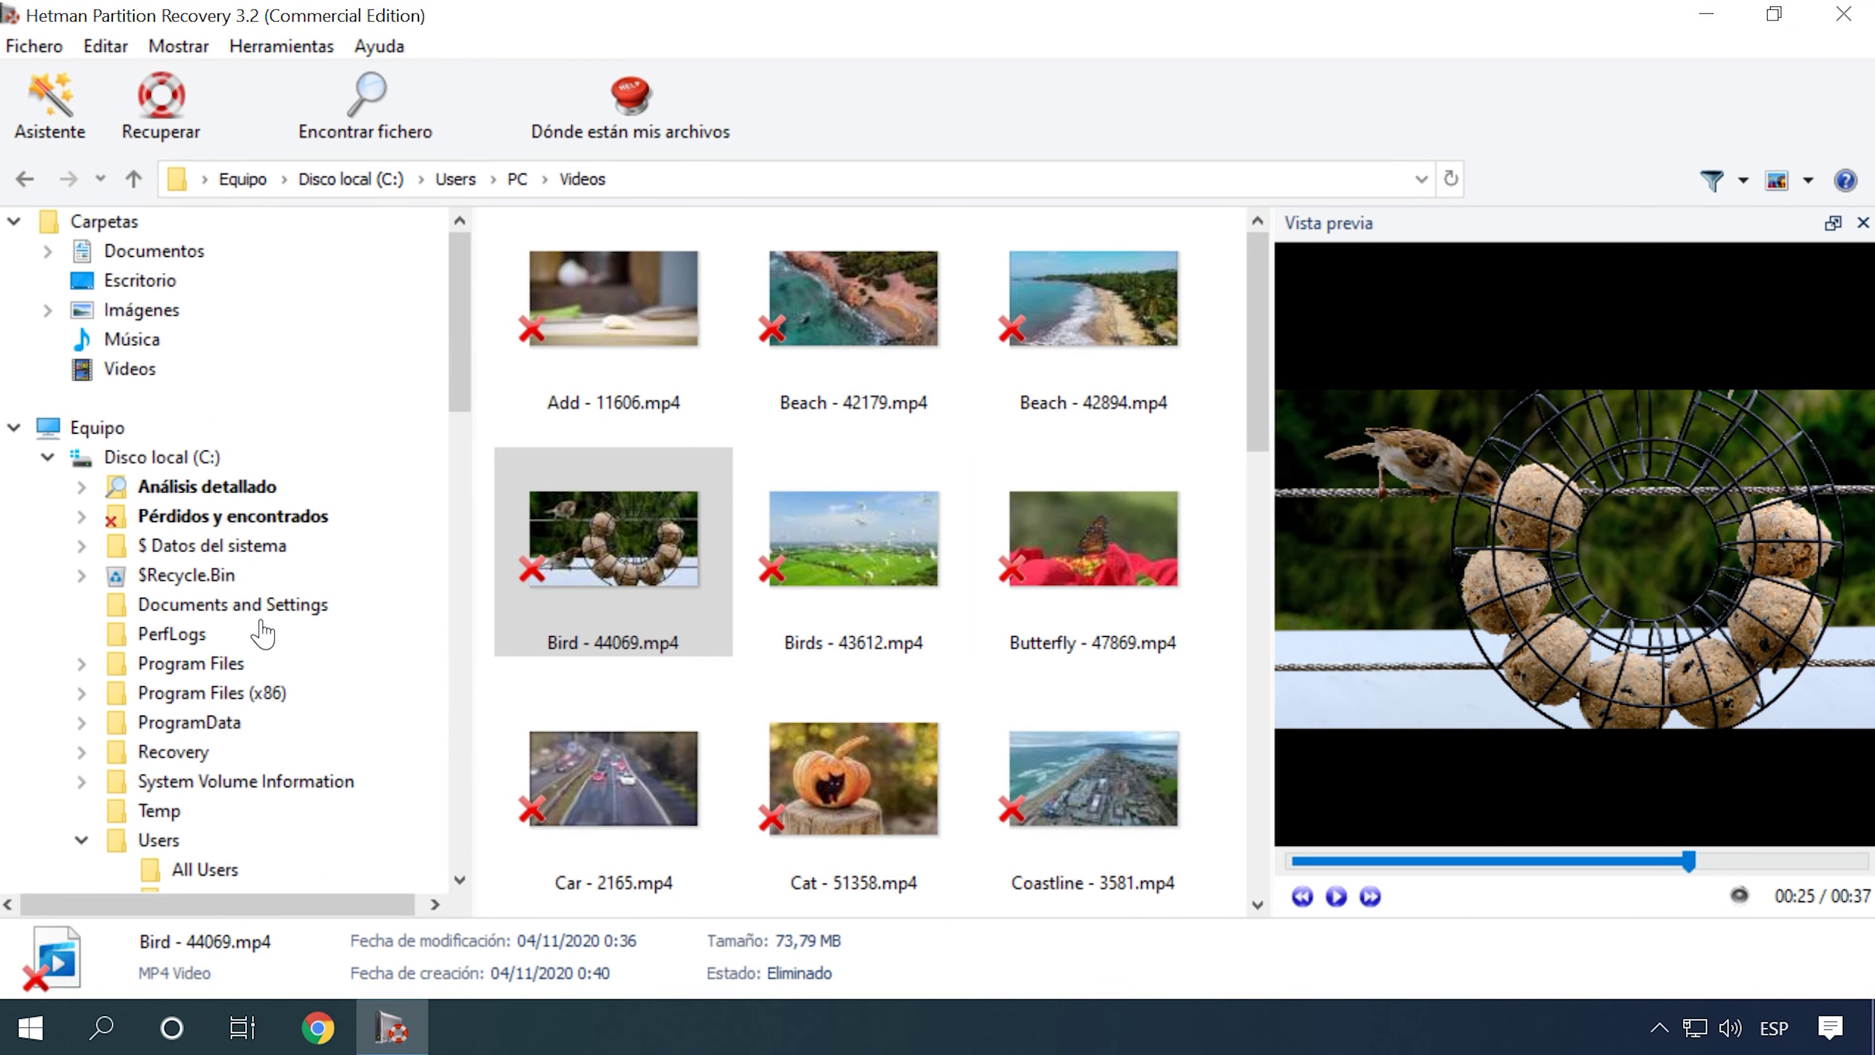
left_click(222, 492)
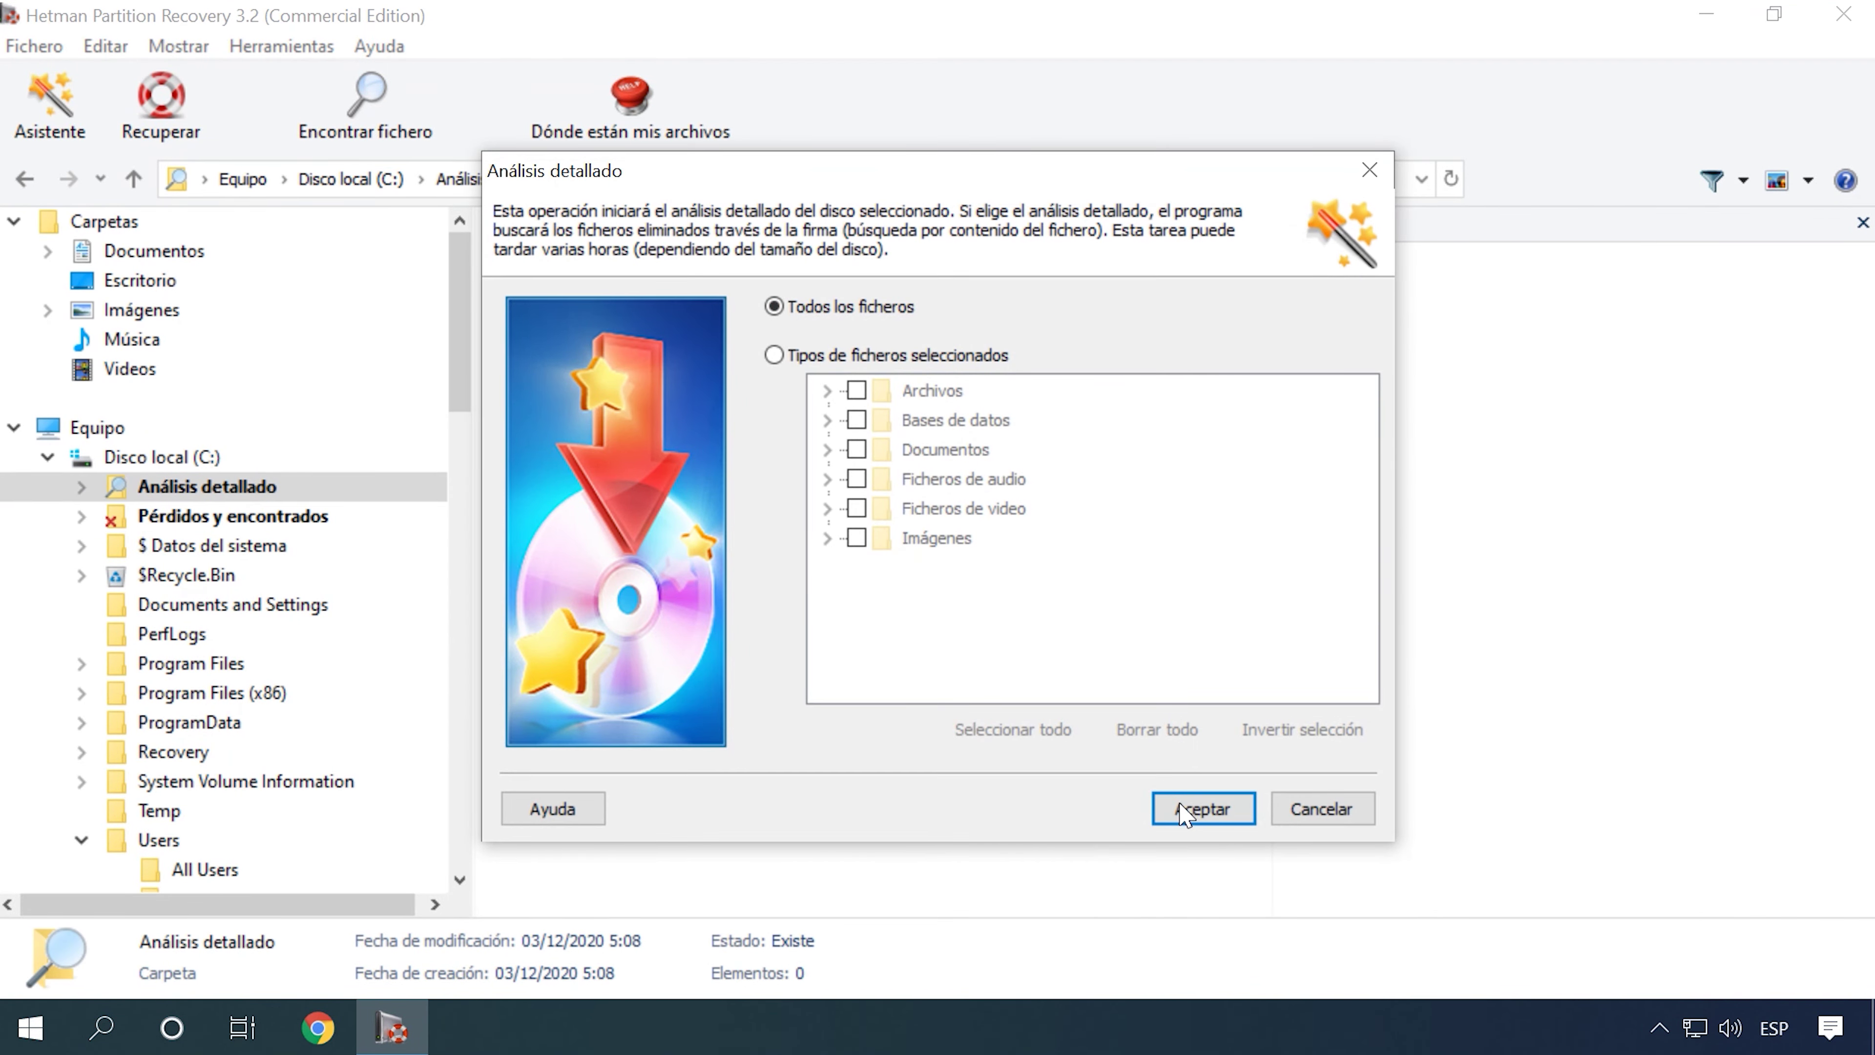
left_click(1202, 808)
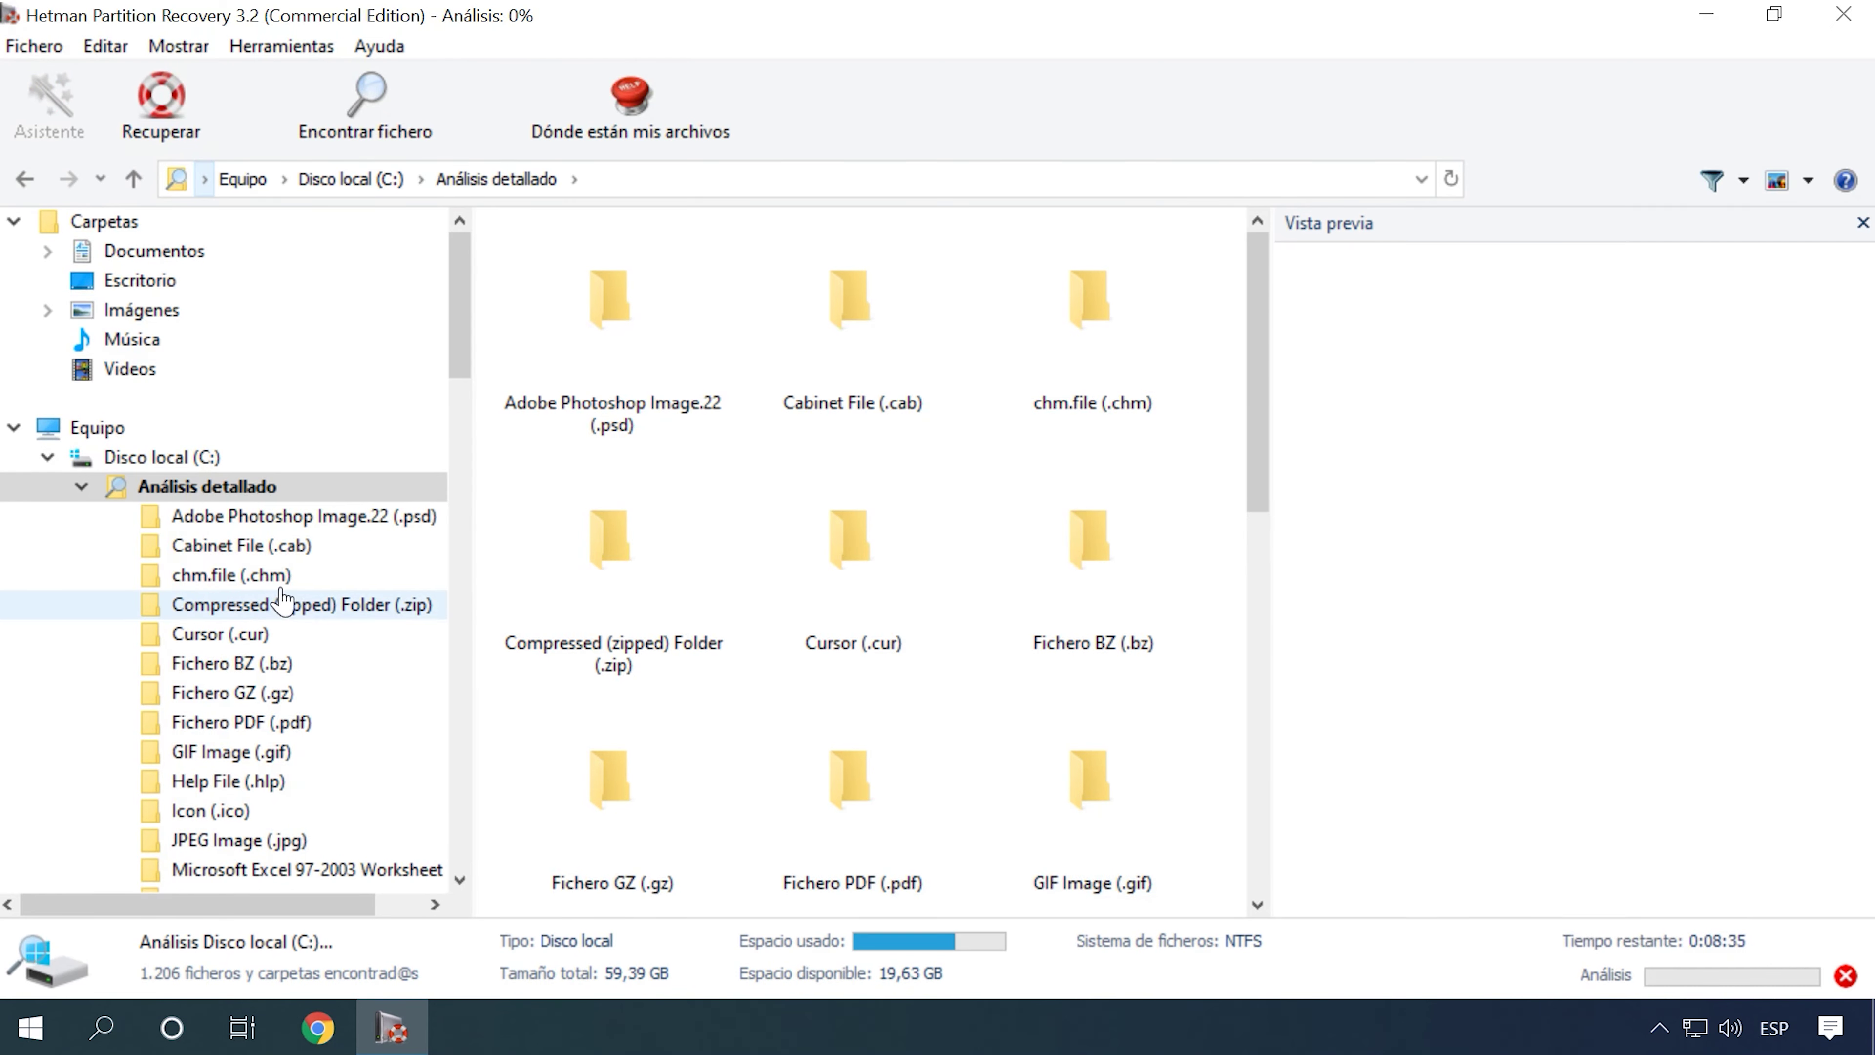
Step: Look through the file-type folders of the detailed analysis, open JPEG Image (.jpg) and preview Fichero 00004.jpg
scroll(271, 613, "down", 2)
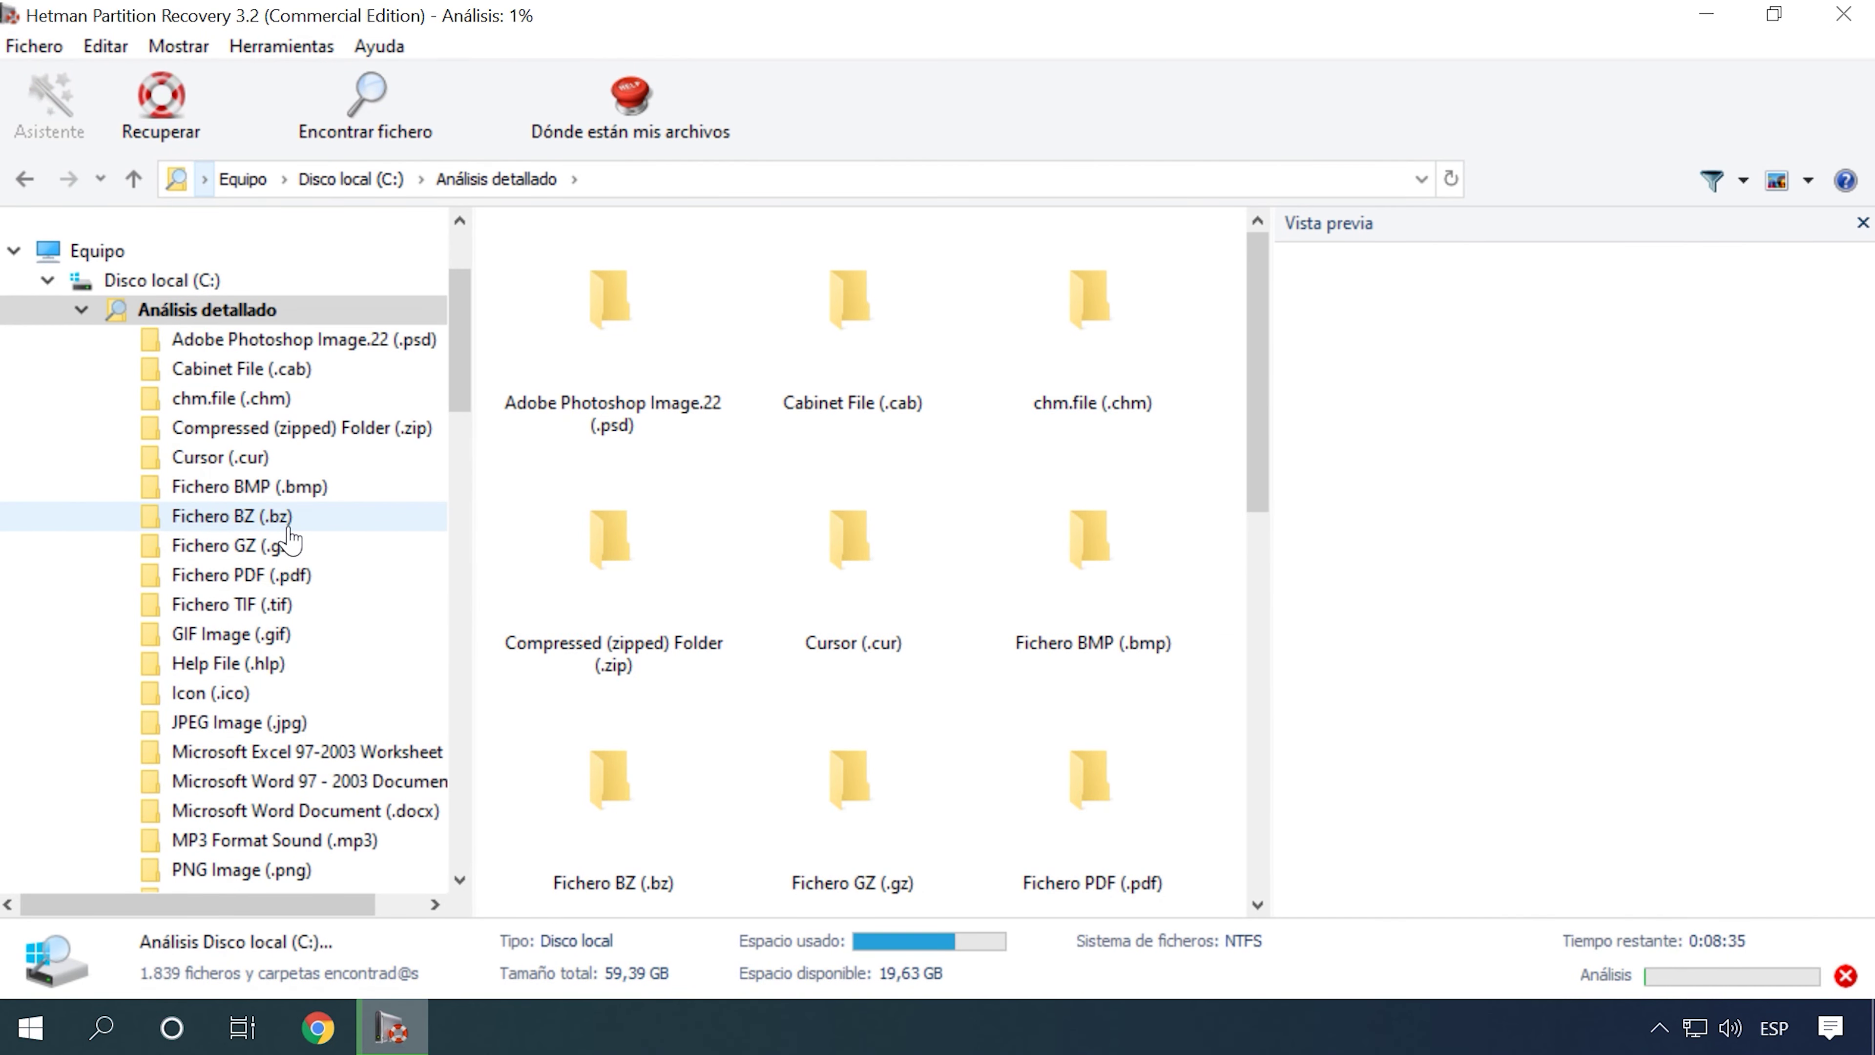
scroll(273, 545, "down", 2)
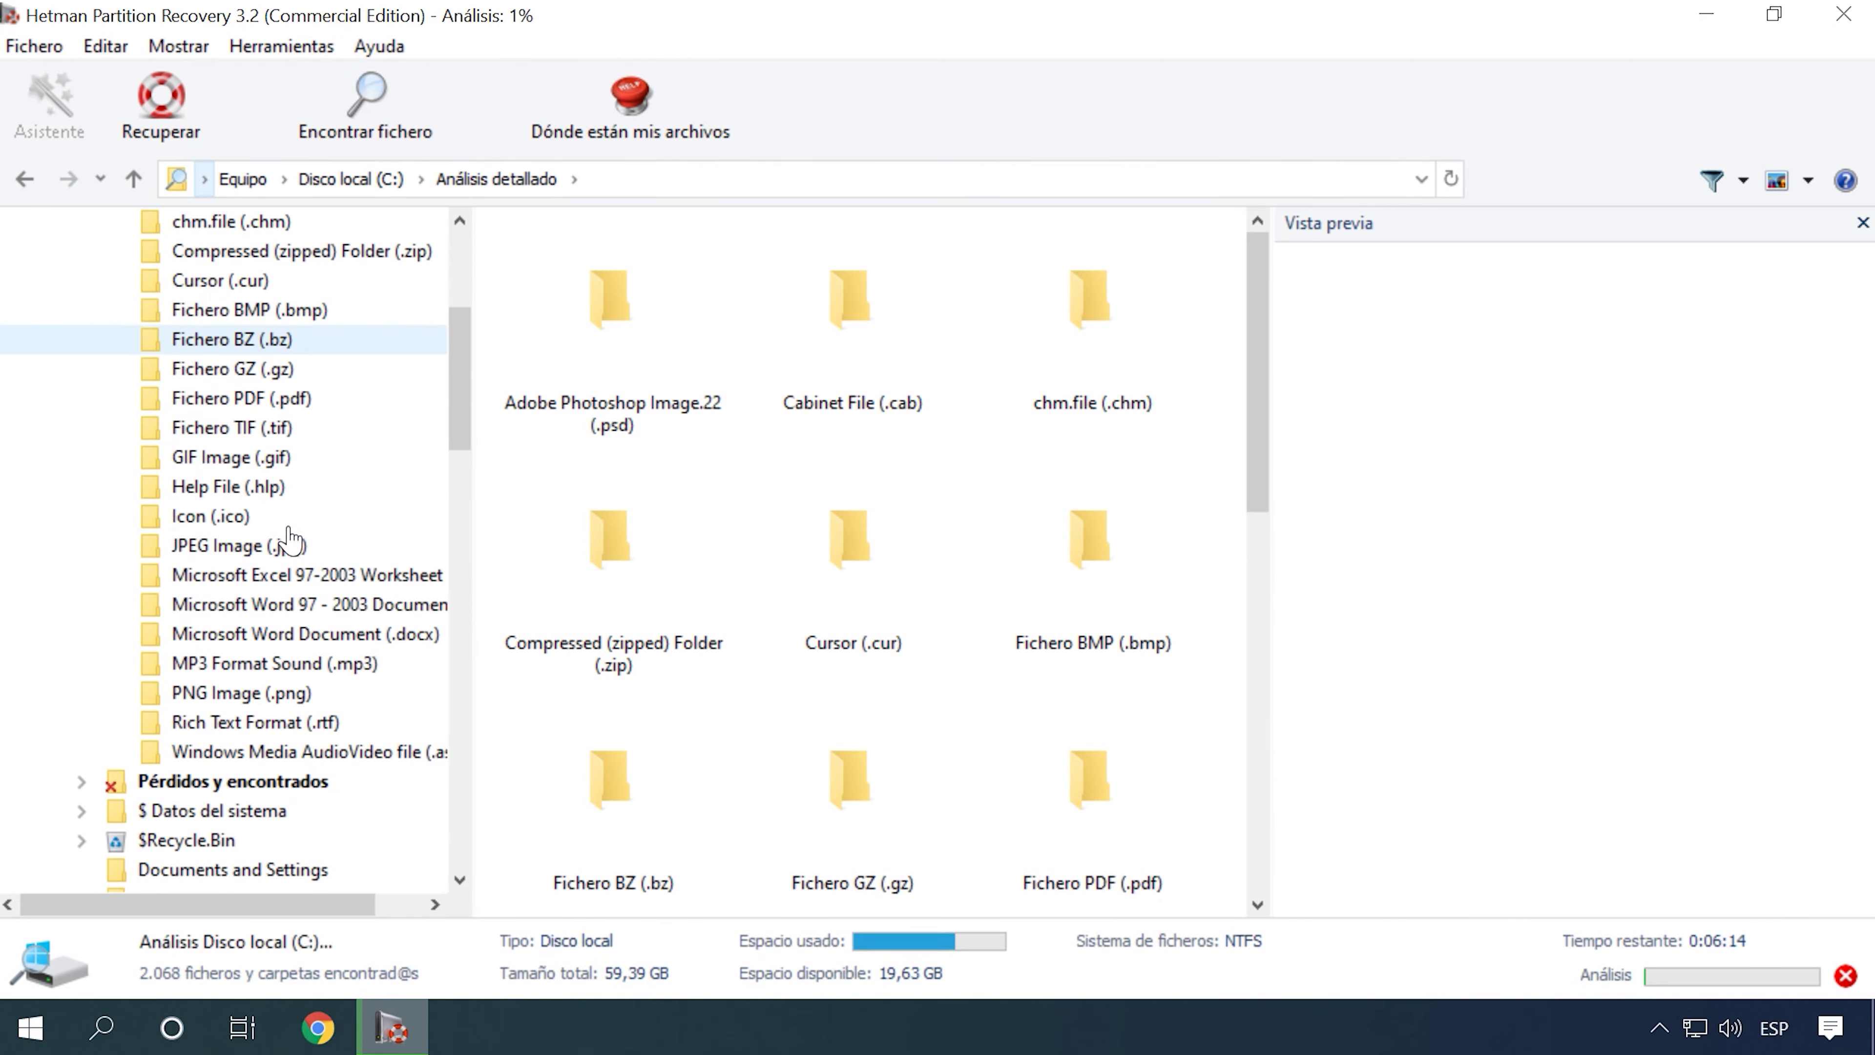
scroll(259, 323, "up", 3)
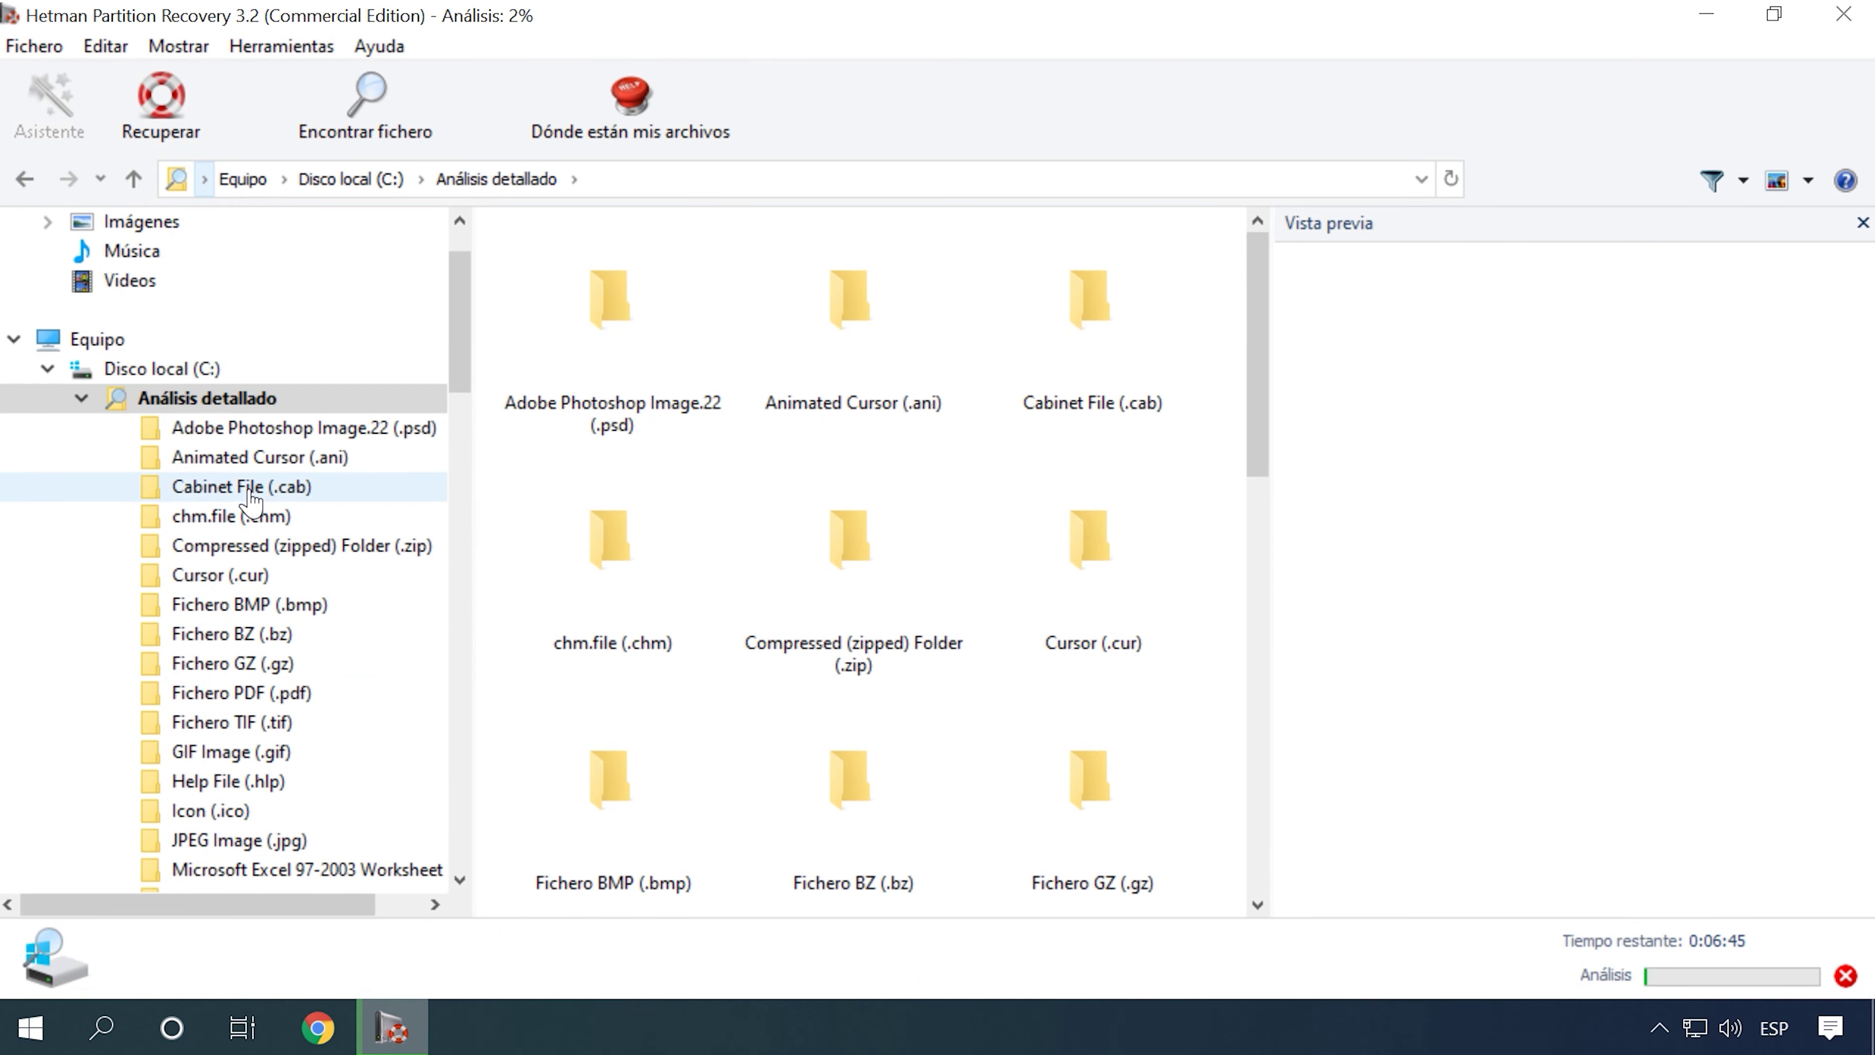
scroll(283, 545, "down", 2)
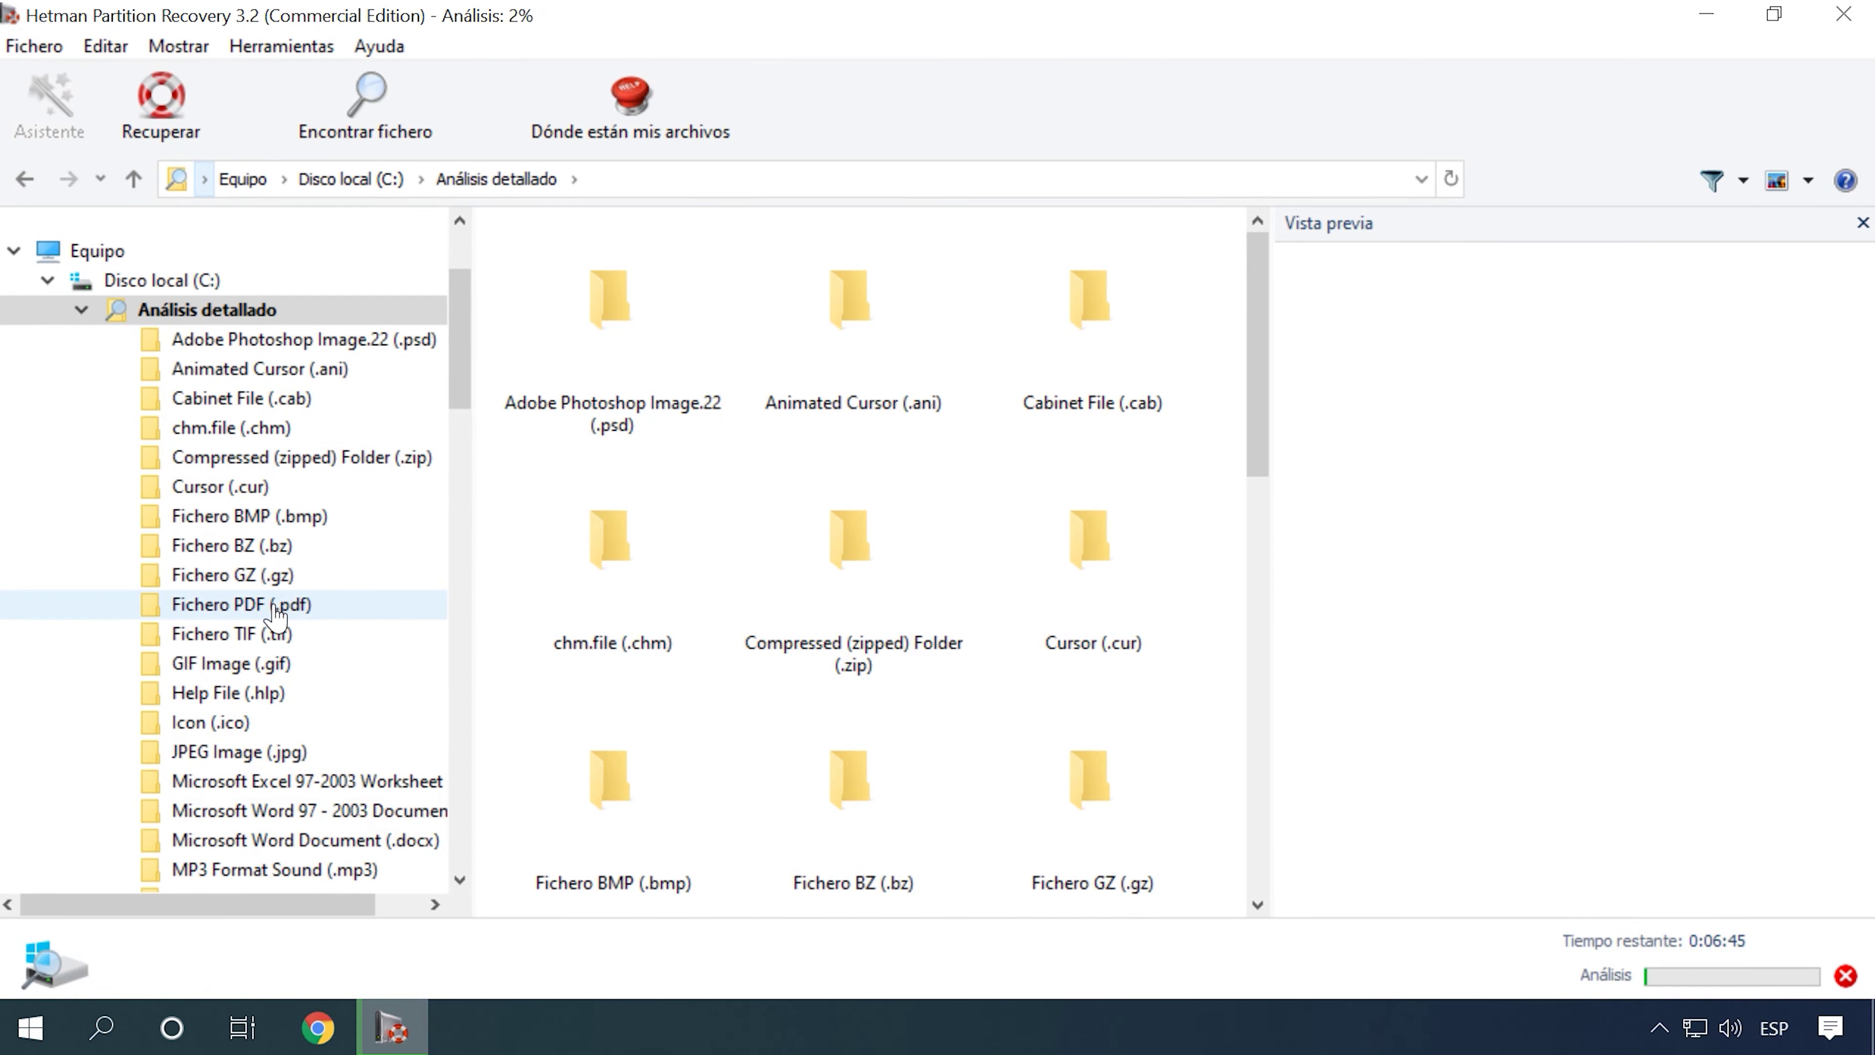
left_click(272, 663)
left_click(613, 539)
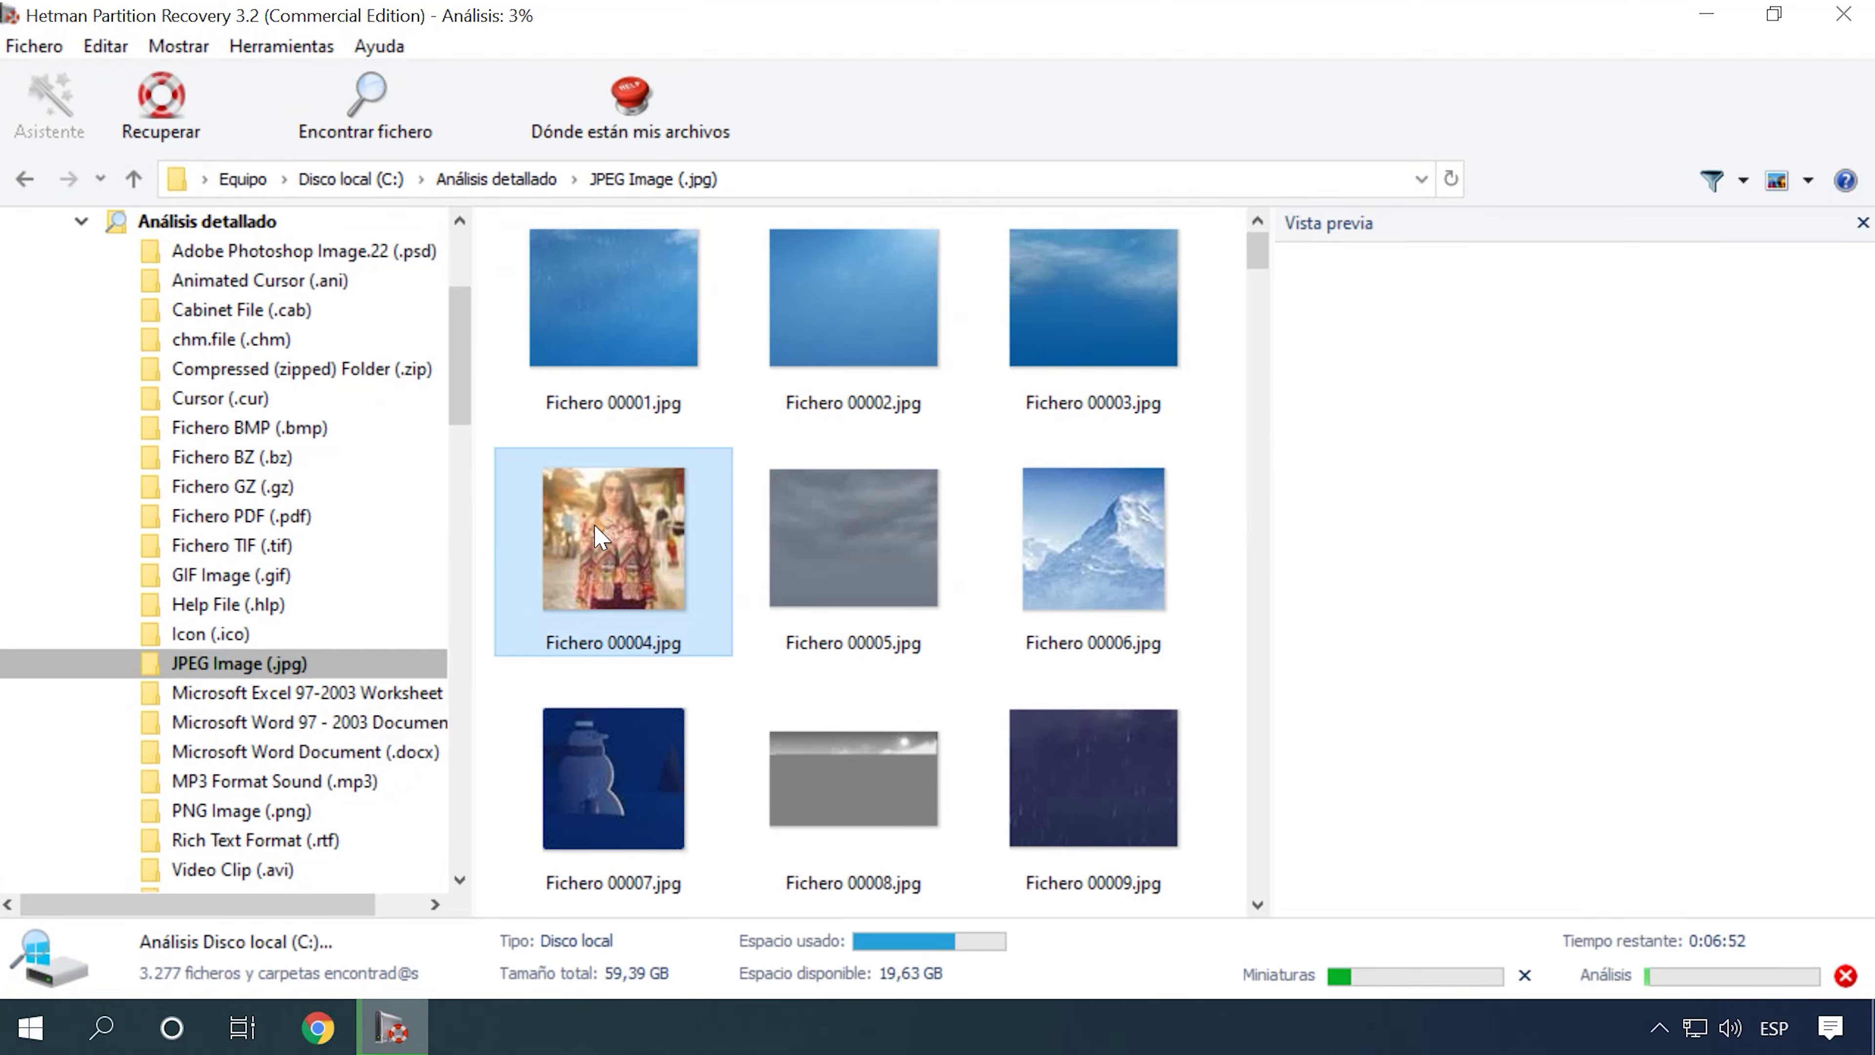
Step: Preview Fichero 00015.jpg and look through the other JPEG images found by the detailed analysis
scroll(849, 532, "down", 3)
scroll(850, 533, "down", 2)
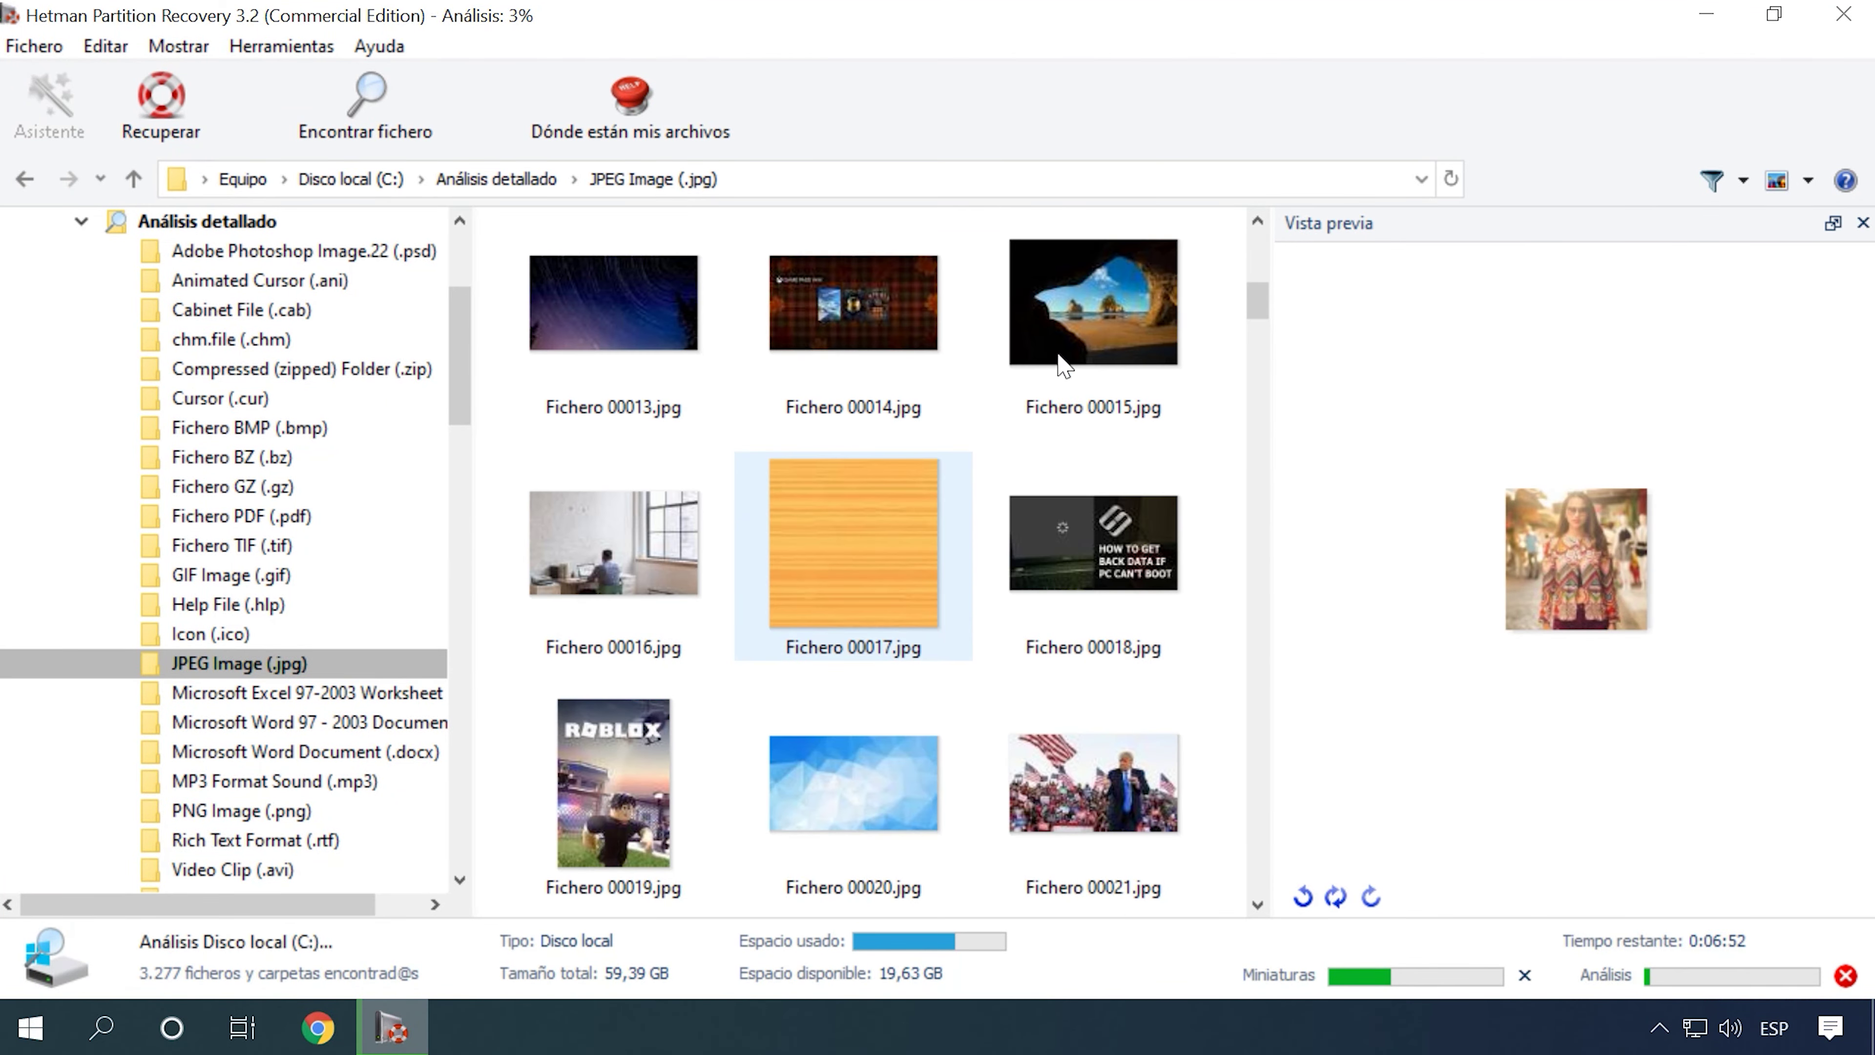
left_click(1092, 318)
scroll(1021, 517, "down", 4)
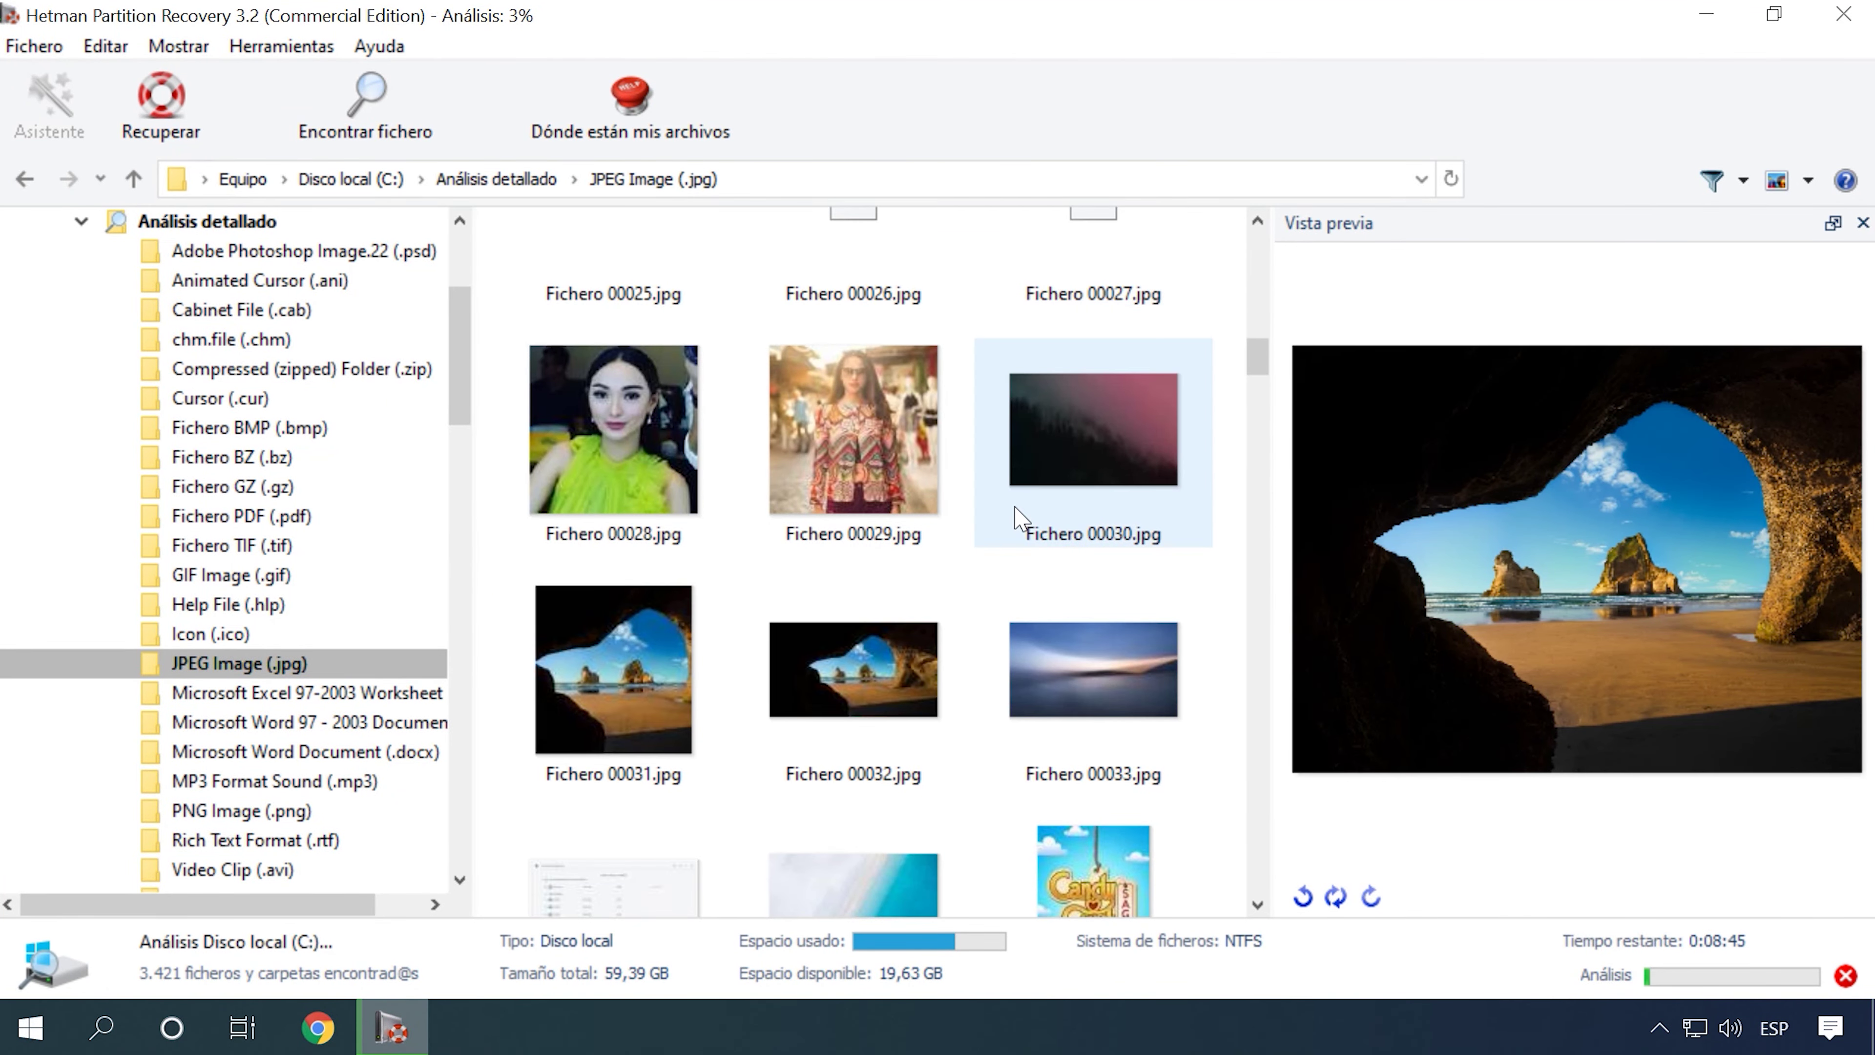
scroll(1018, 523, "down", 2)
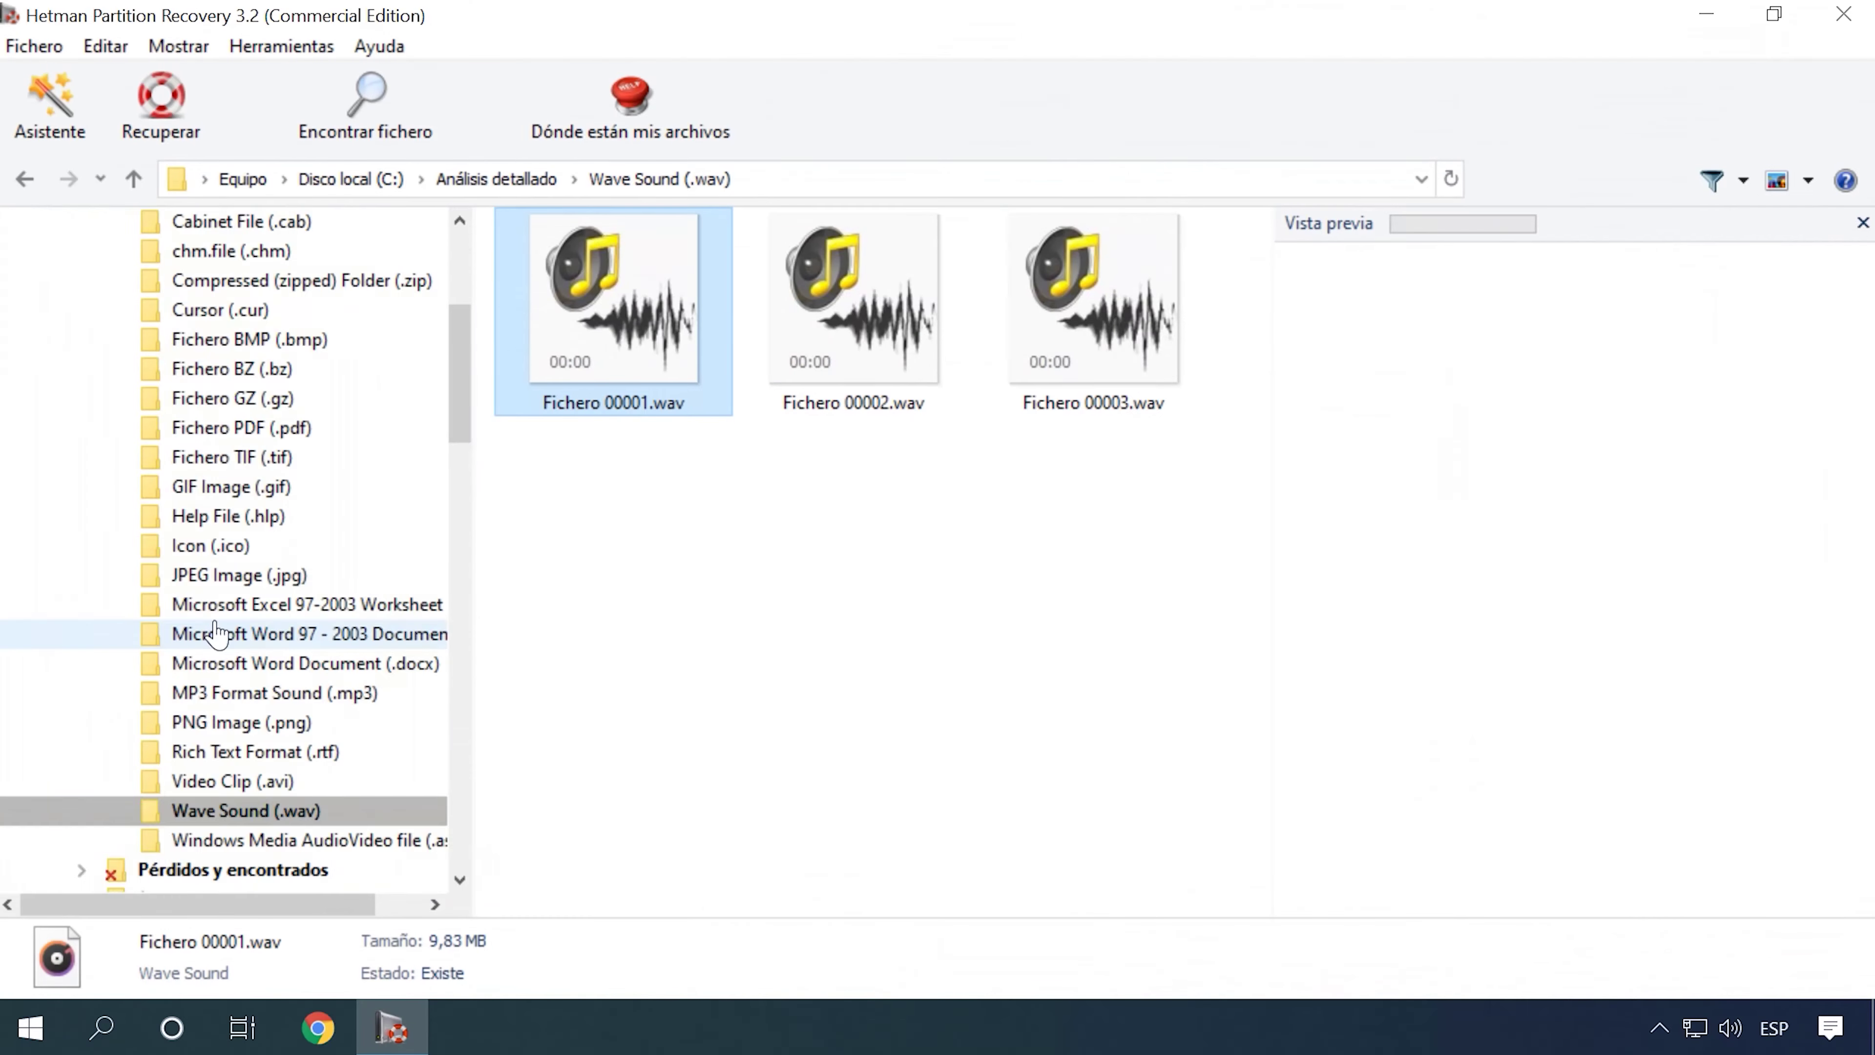
Step: Collapse the detailed analysis results in the folder tree and open Users\PC\Documents to find its deleted files
scroll(62, 442, "up", 4)
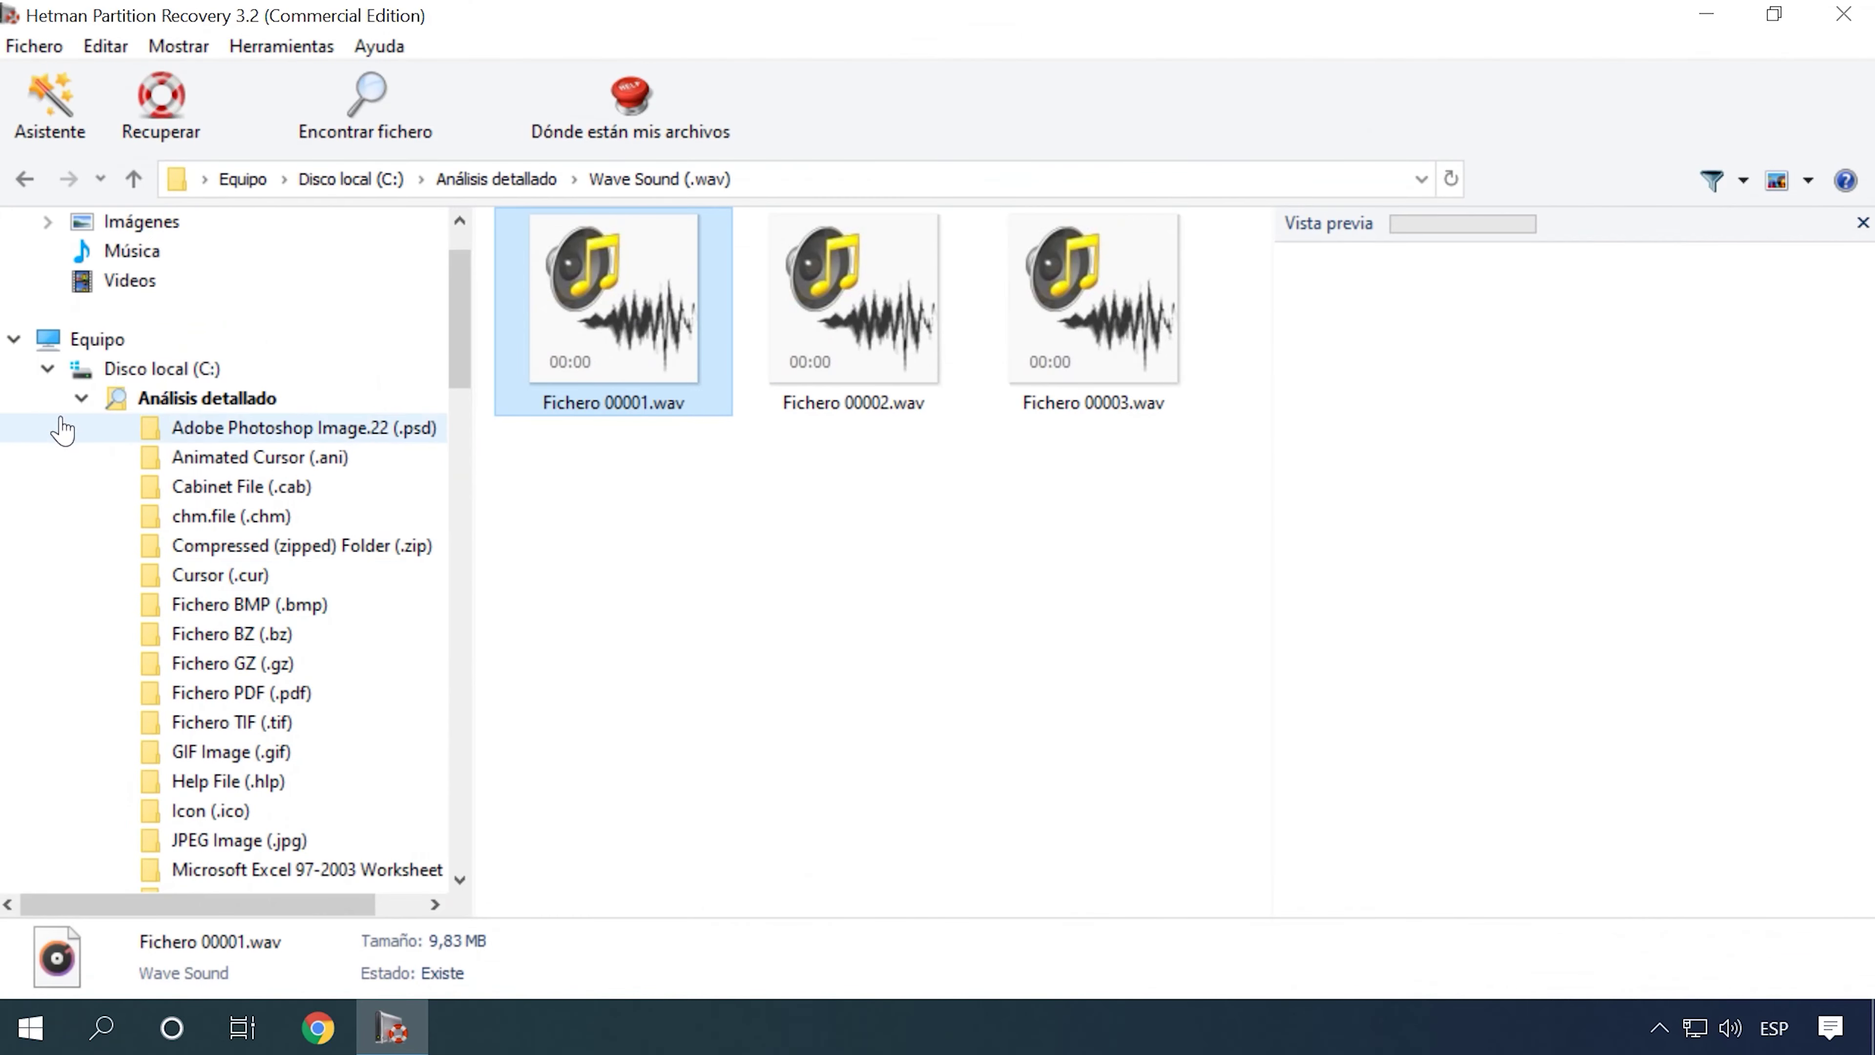
left_click(81, 398)
scroll(138, 501, "down", 2)
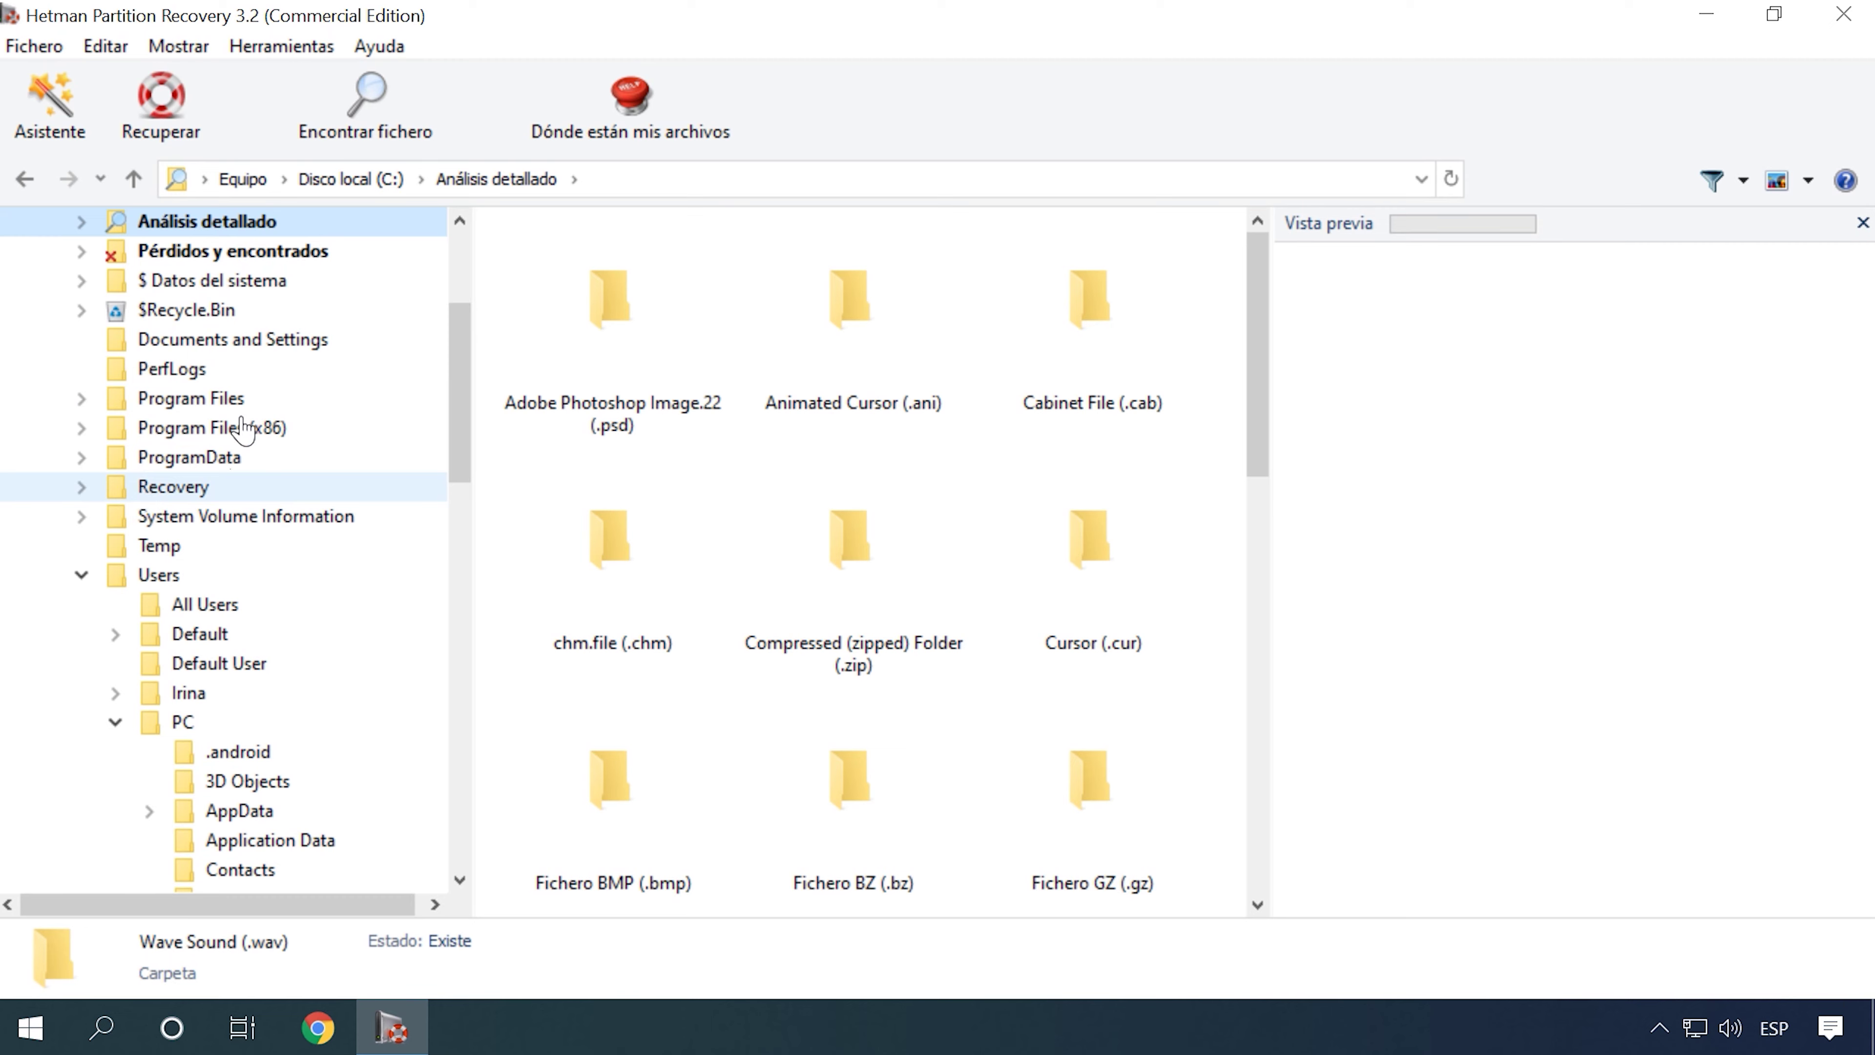
scroll(209, 488, "down", 6)
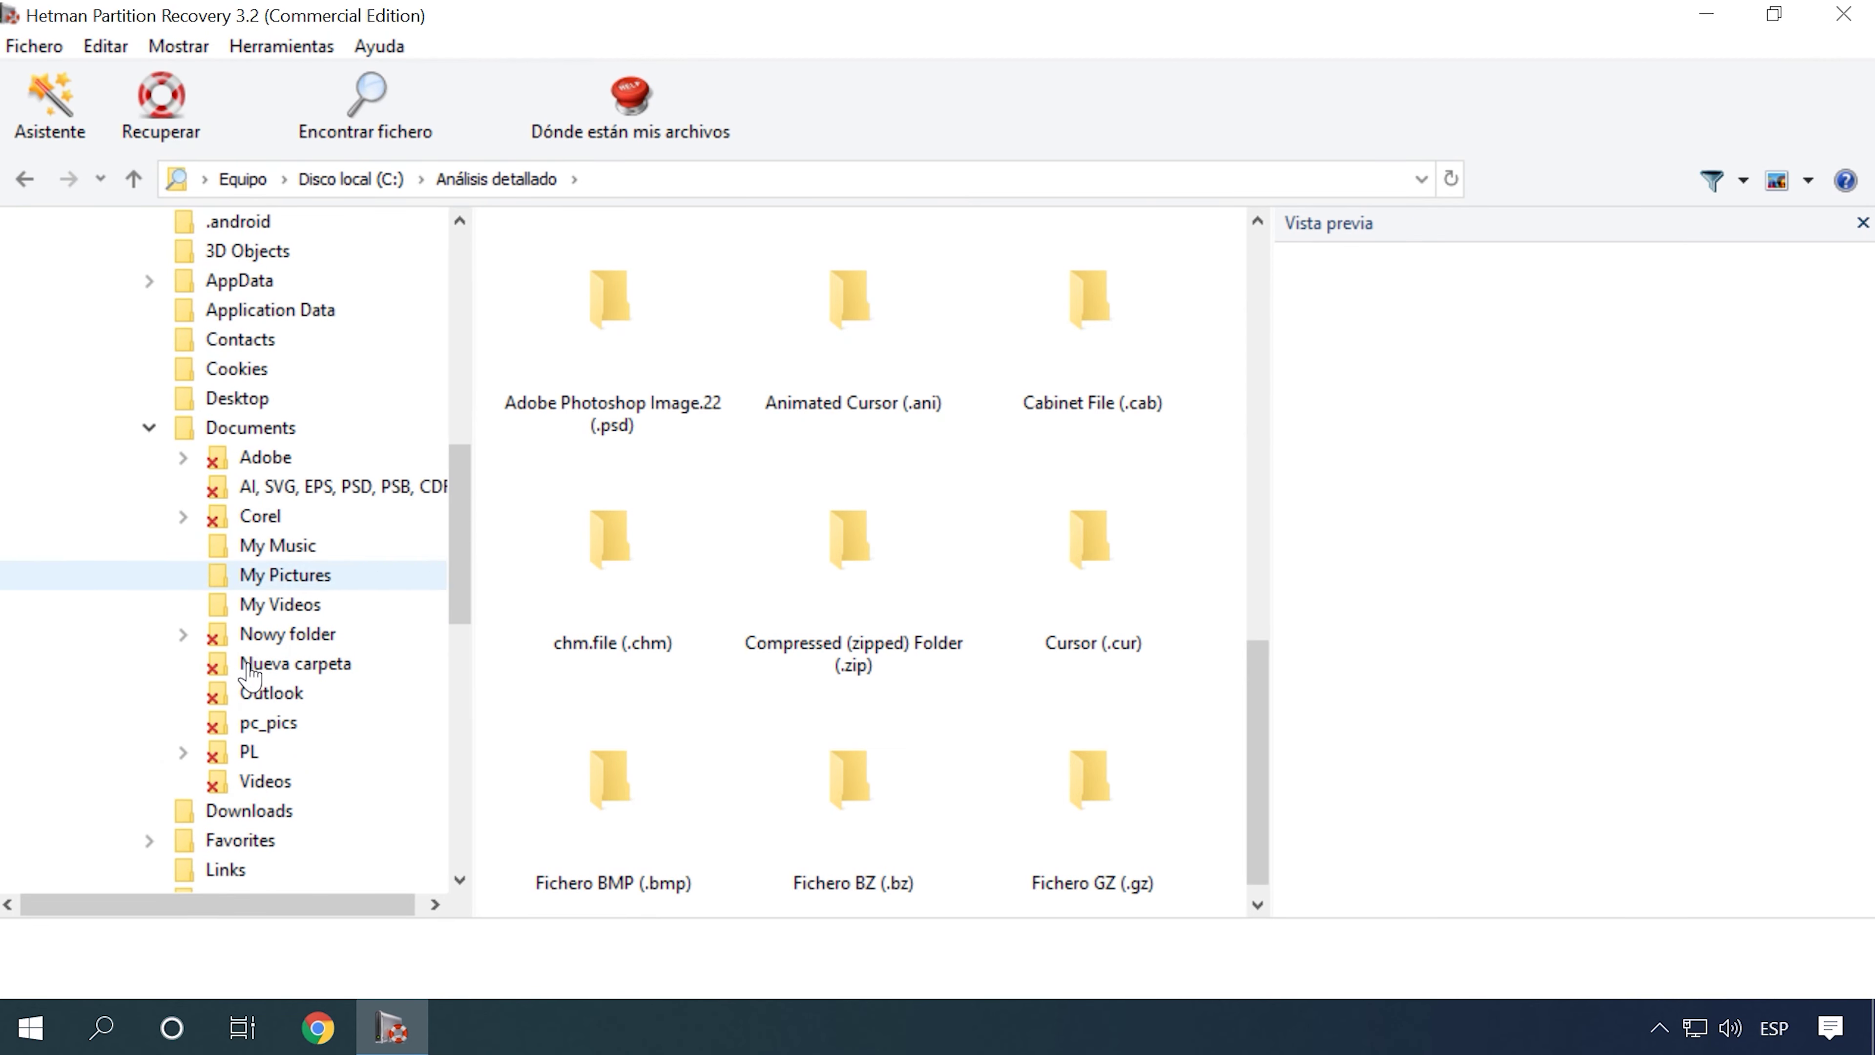
left_click(244, 428)
scroll(1041, 547, "down", 5)
scroll(1038, 543, "up", 4)
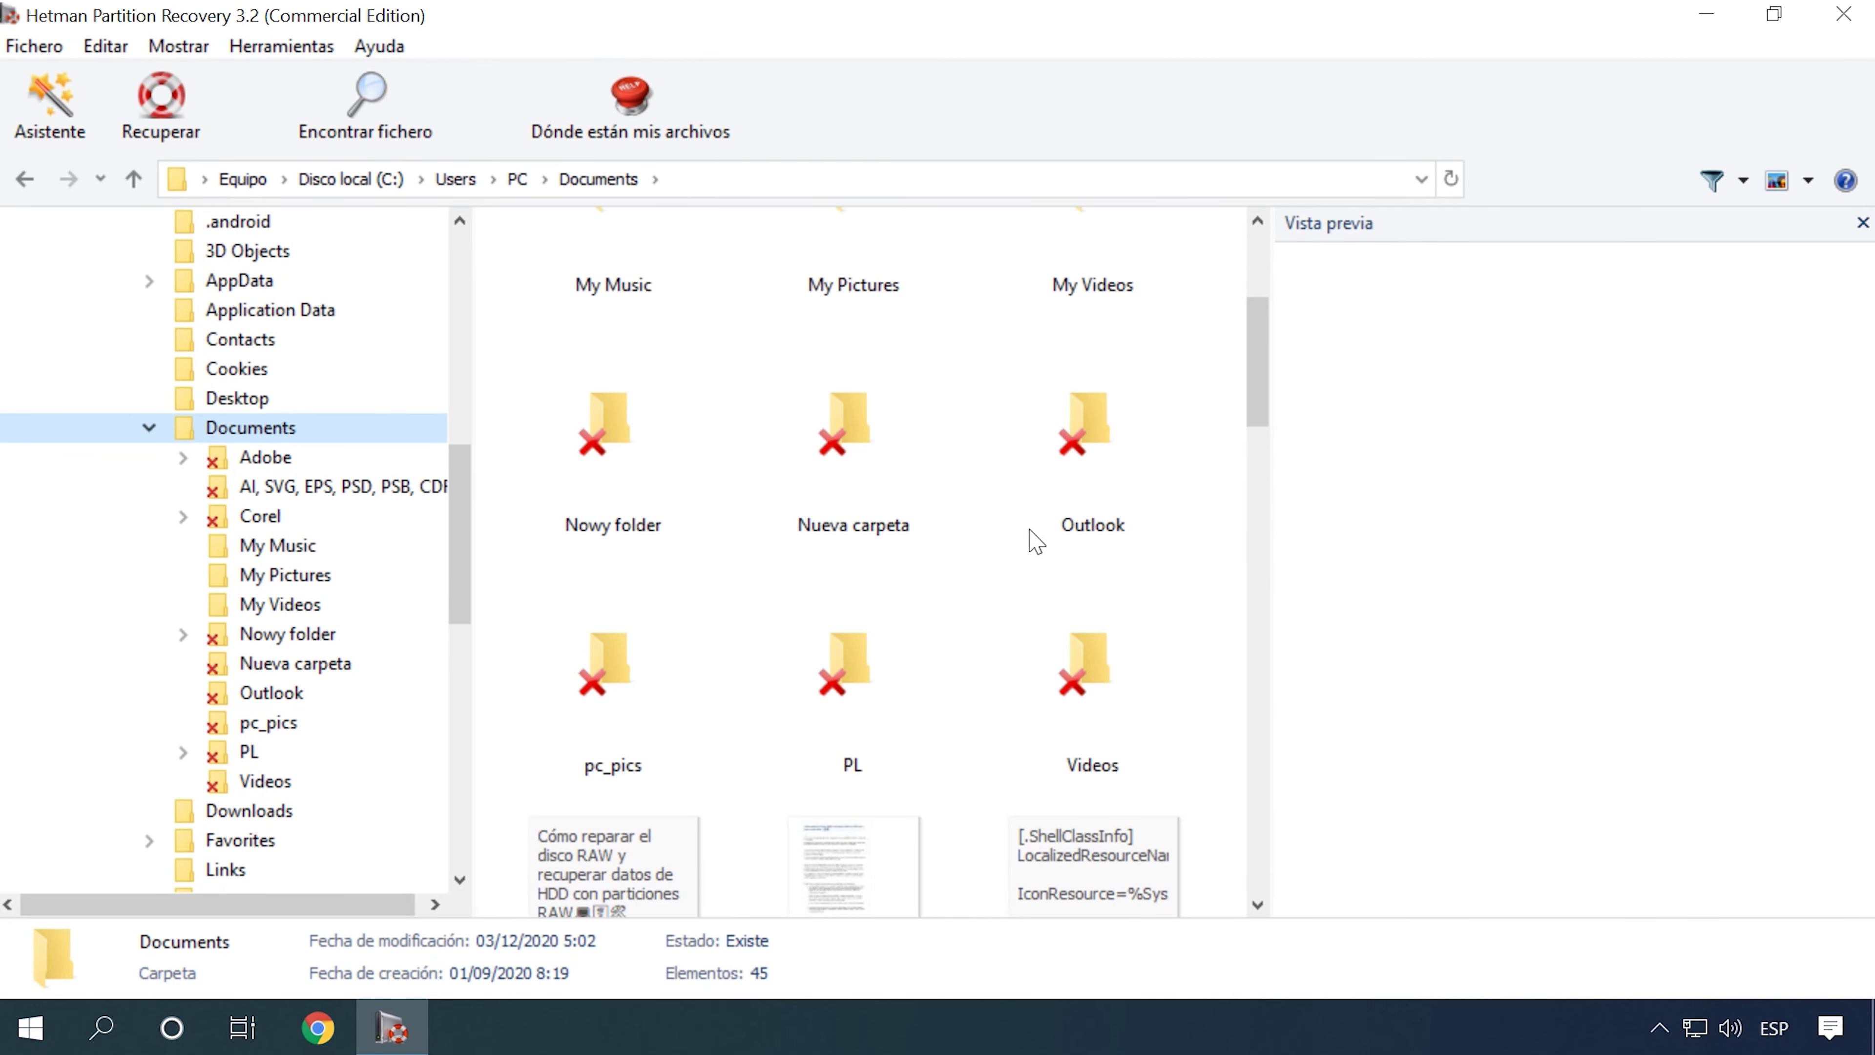
scroll(1036, 542, "down", 3)
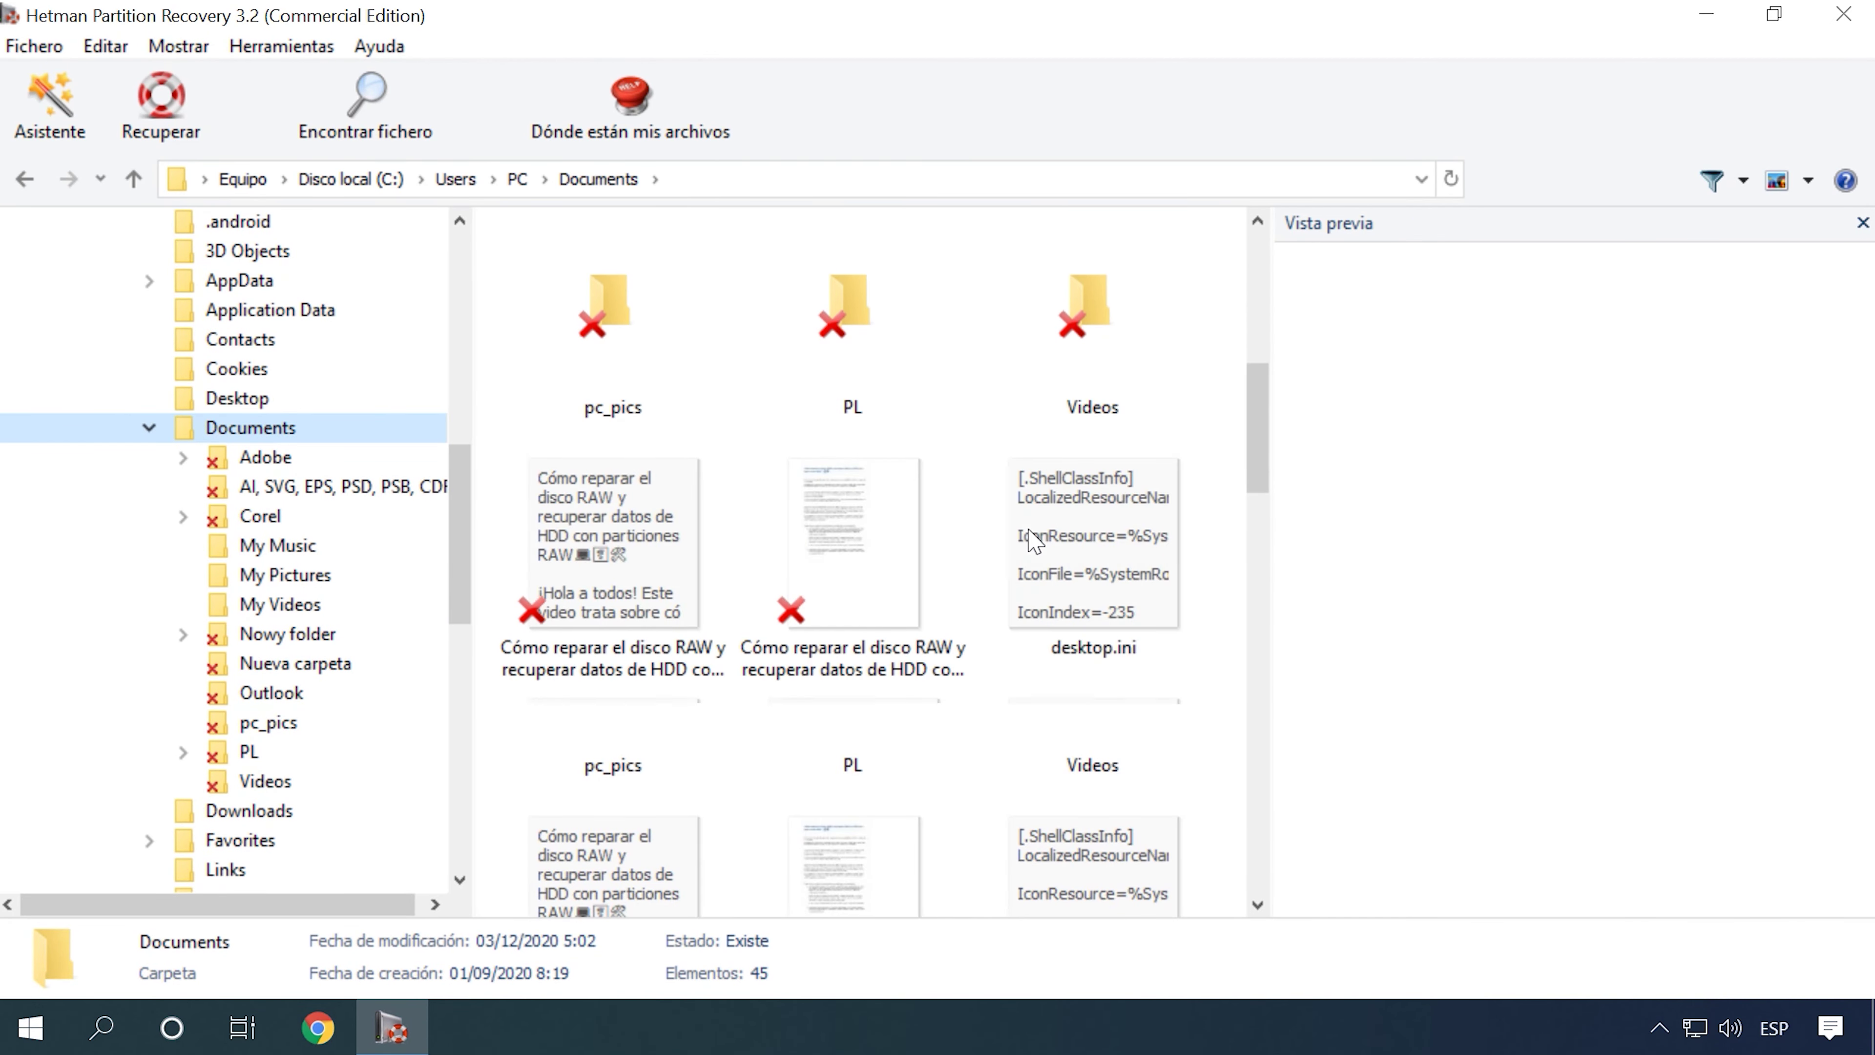
Step: Select the RAW disk repair DOCX and PDF, P7230235.JPG and the two photos below, both Nuevo Excel files, and the Windows installation Word document
left_click(604, 510)
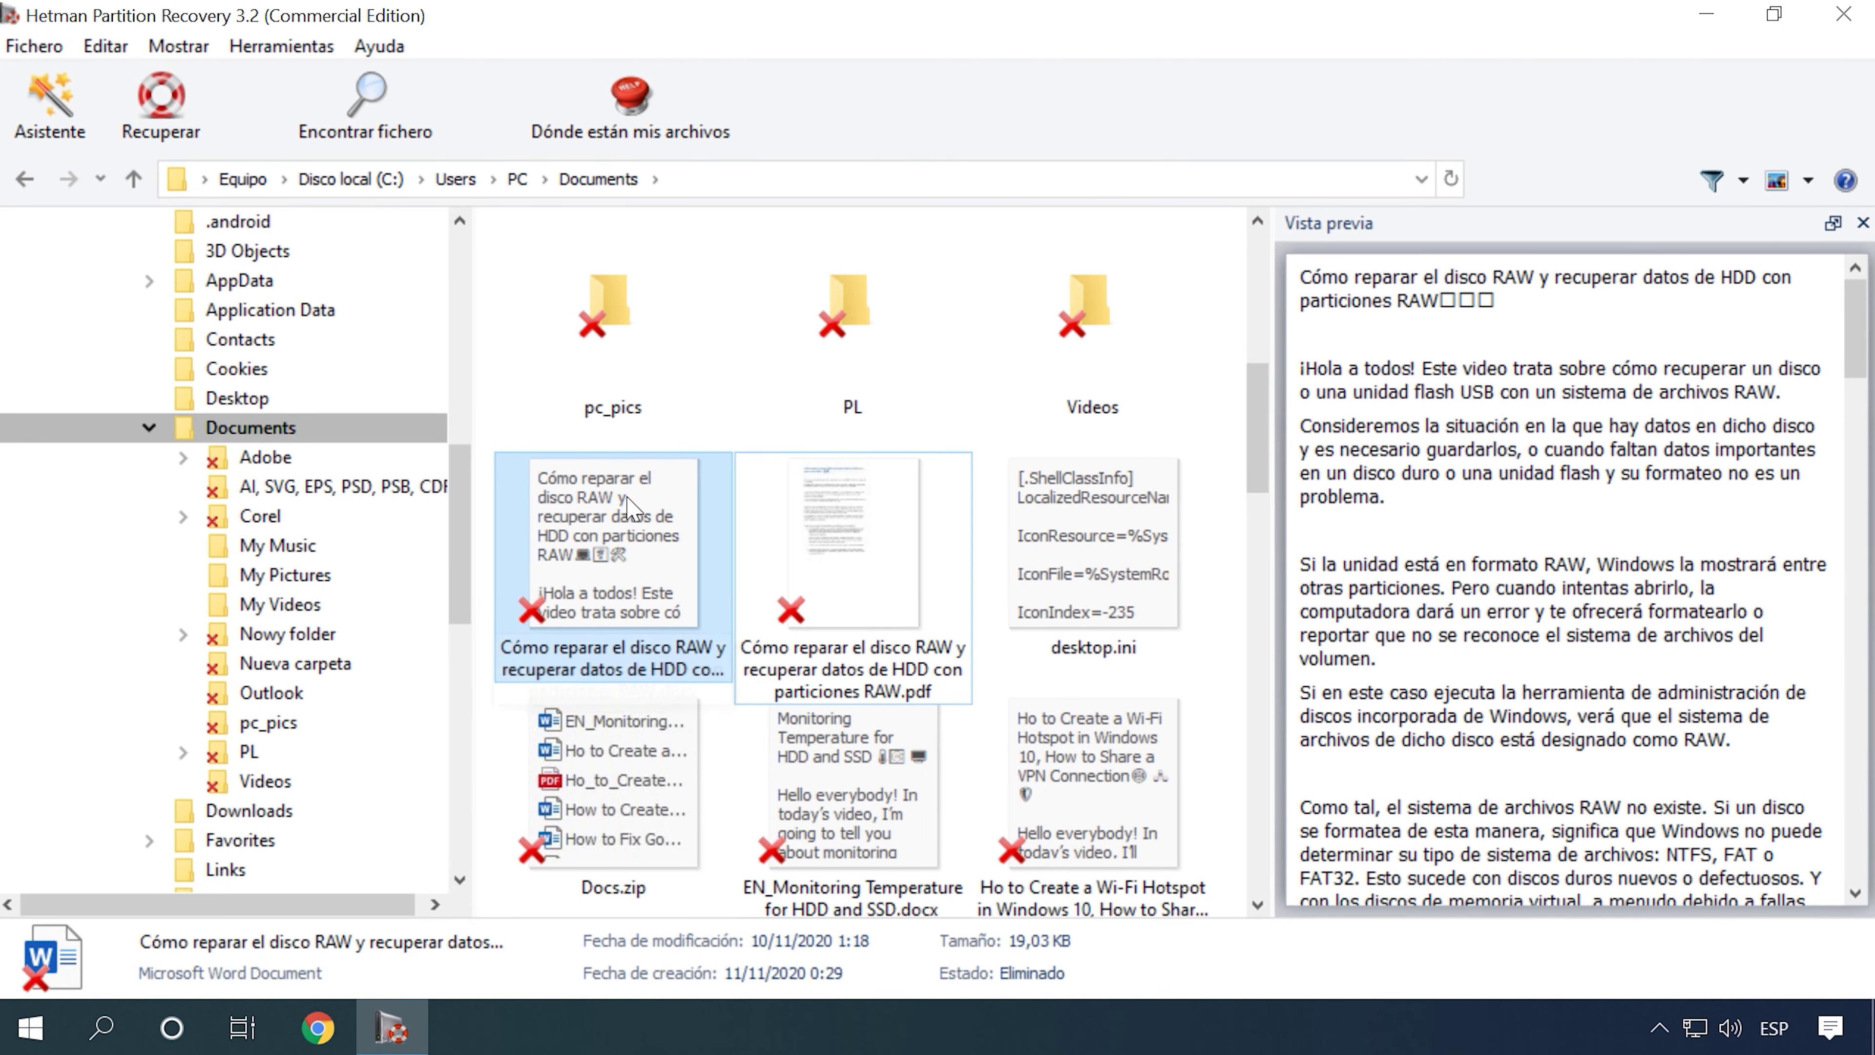
left_click(762, 482, "ctrl")
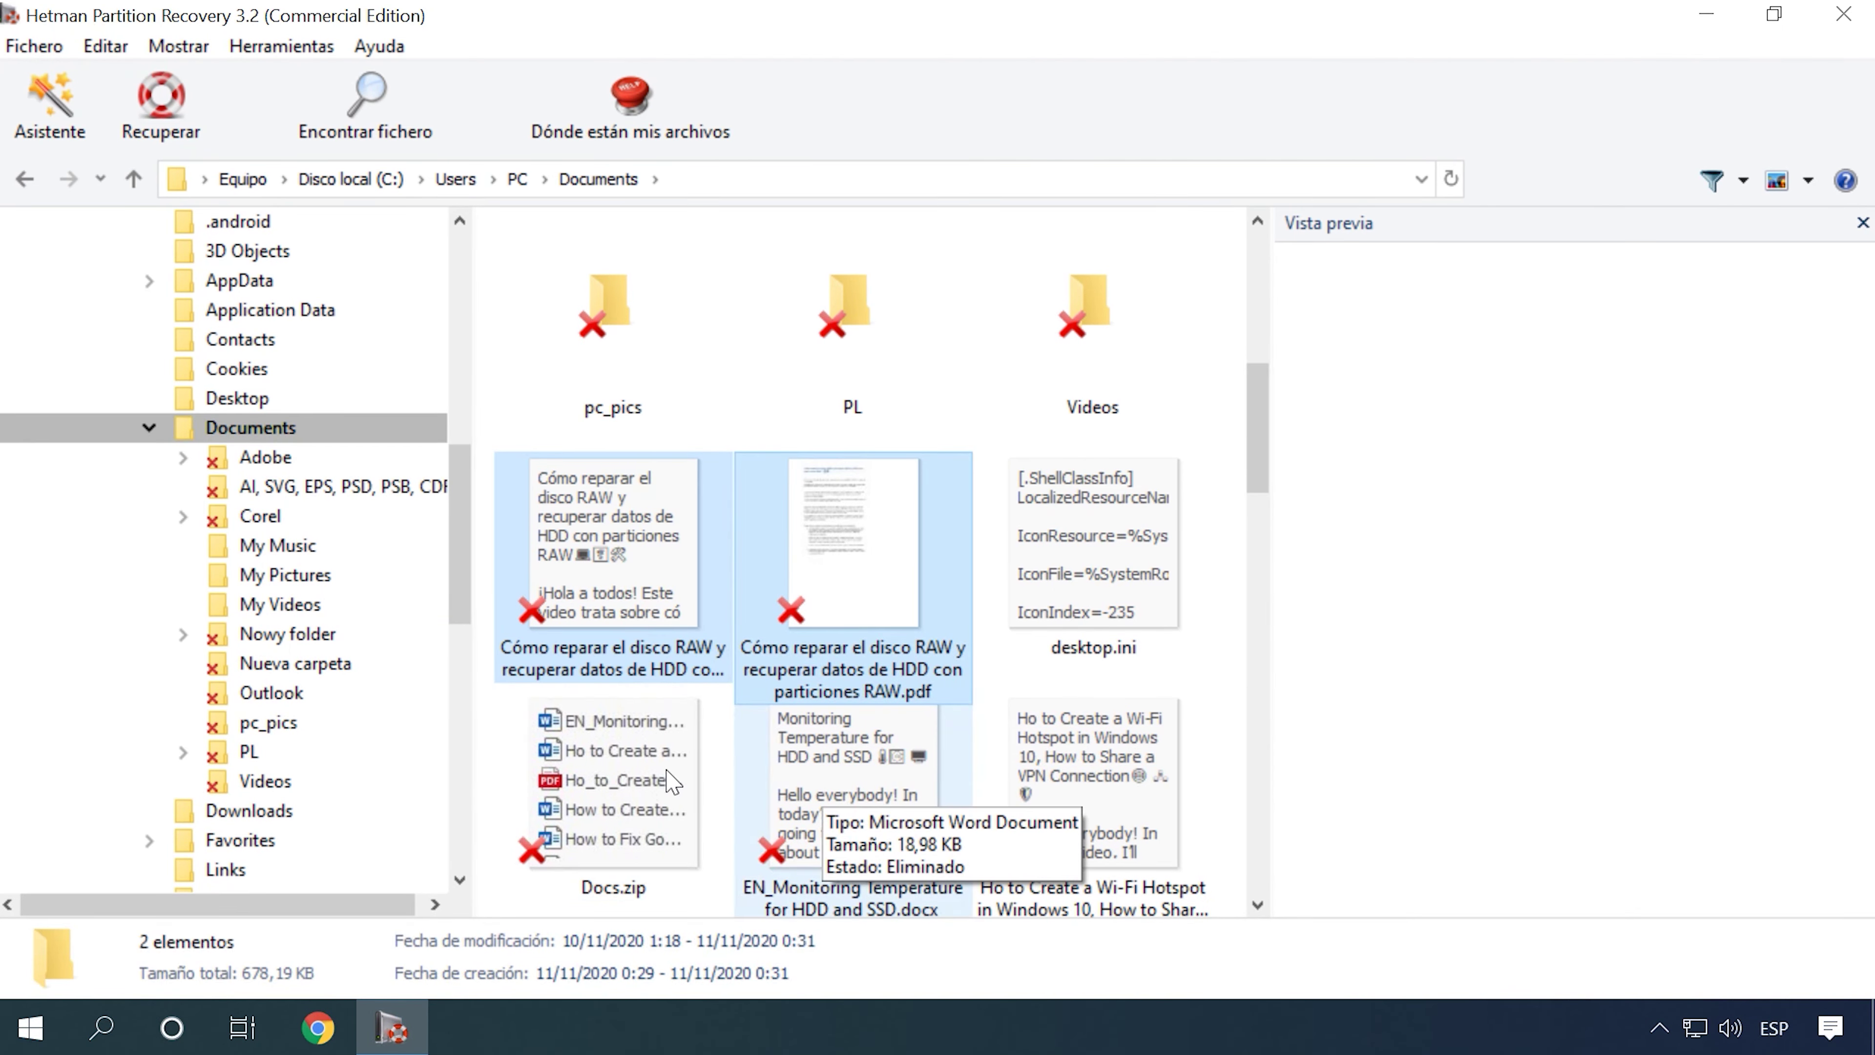
scroll(959, 687, "down", 3)
scroll(960, 687, "down", 5)
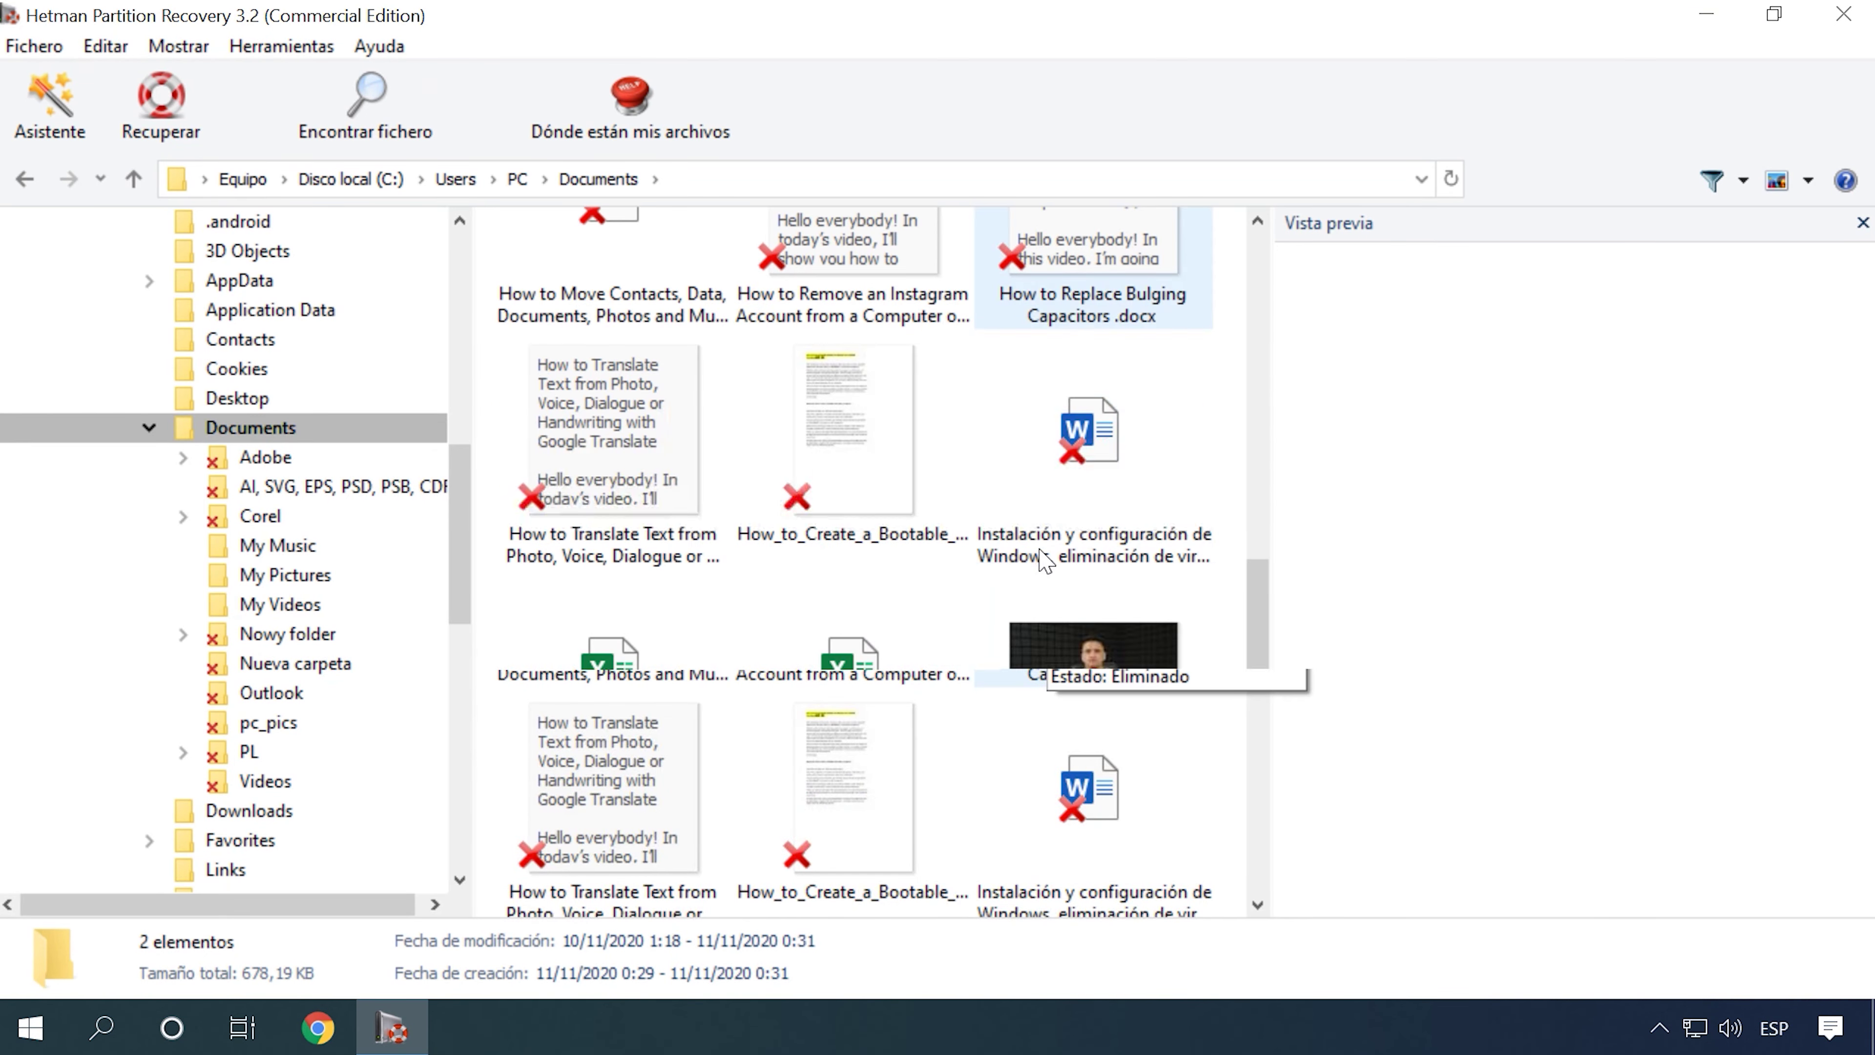
left_click(1105, 654, "ctrl")
left_click(853, 887, "ctrl")
left_click(613, 886, "ctrl")
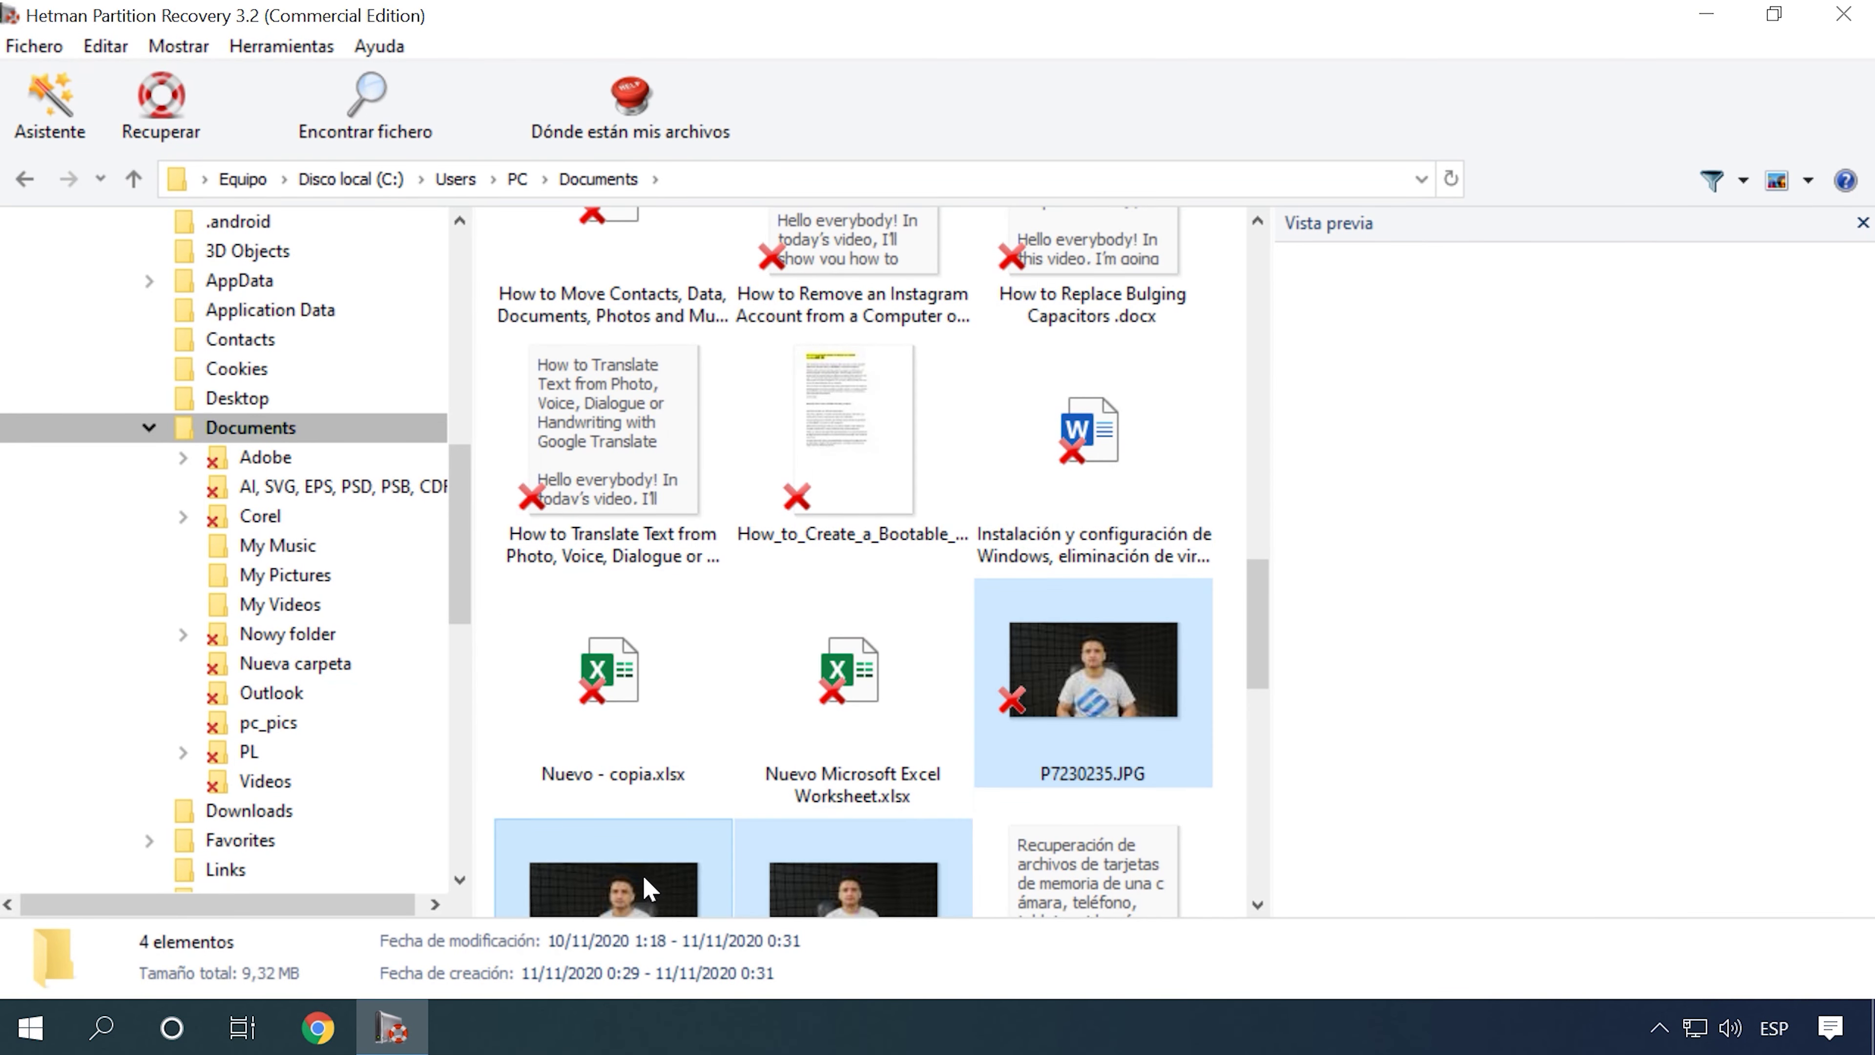
left_click(852, 683, "ctrl")
left_click(613, 680, "ctrl")
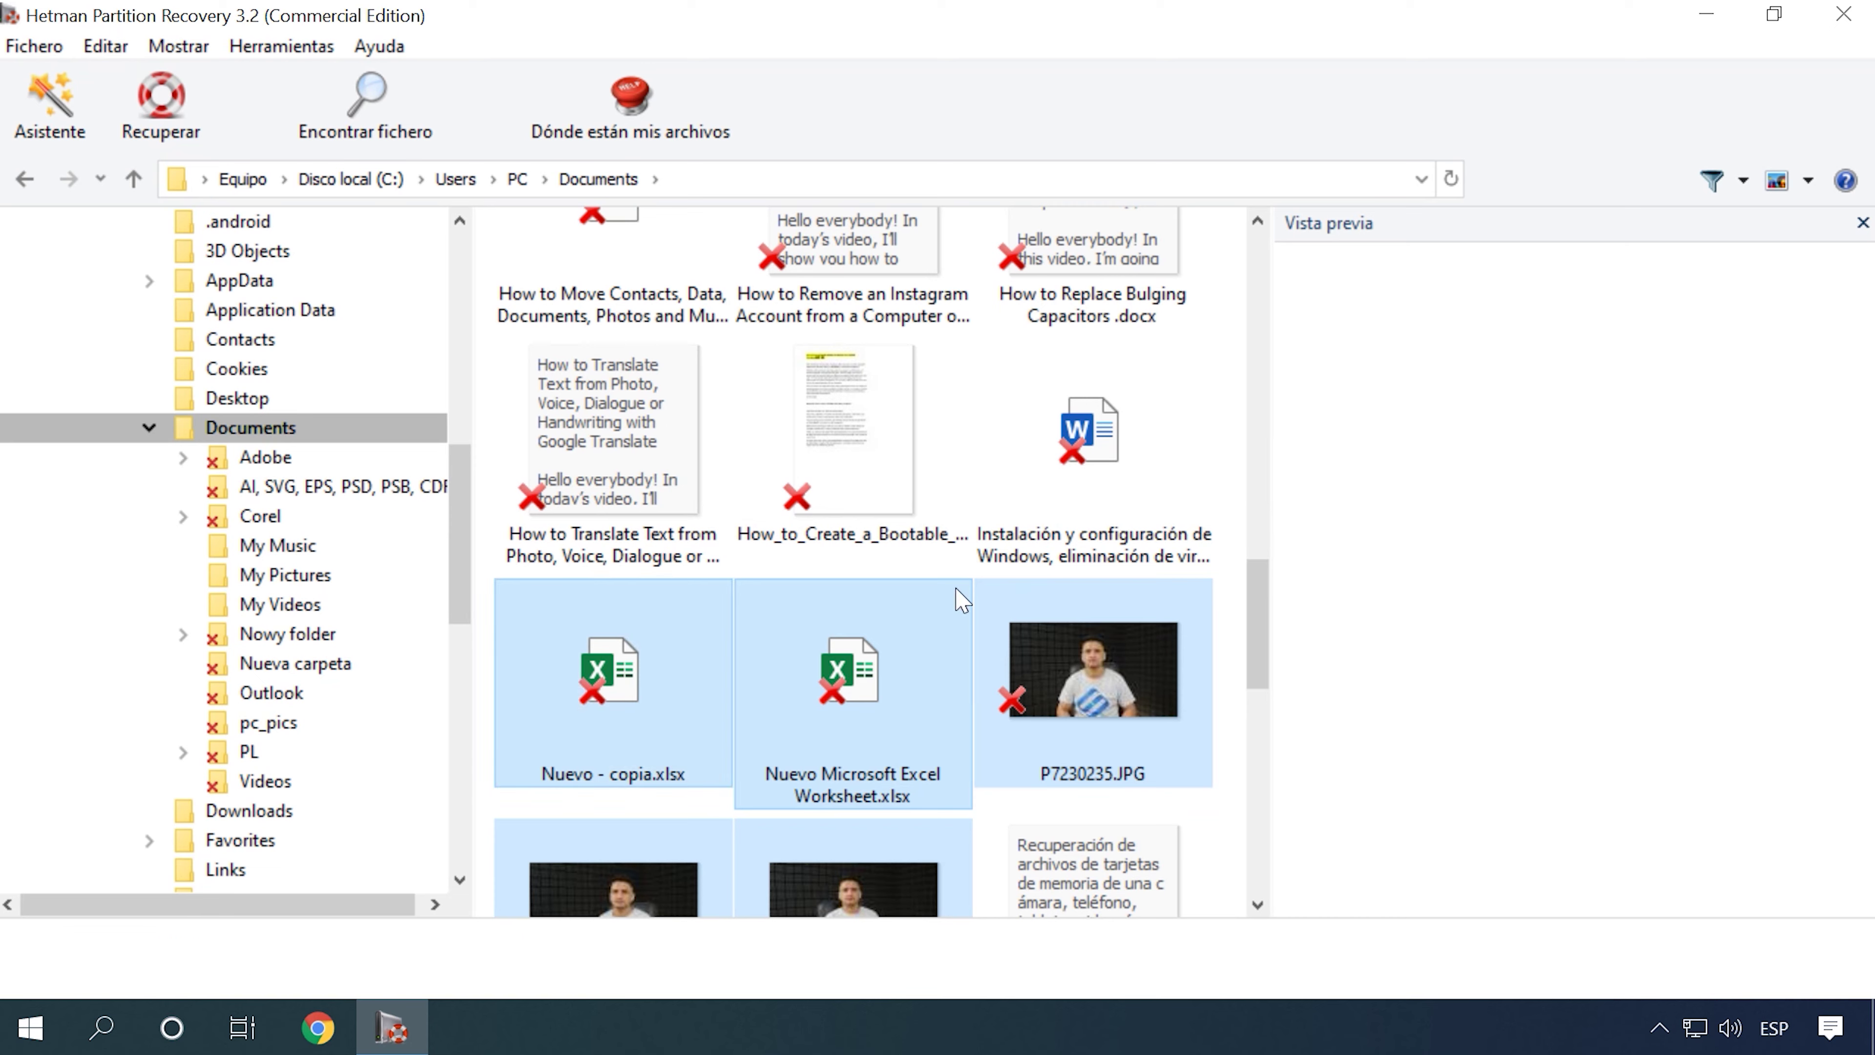
left_click(1089, 444, "ctrl")
Step: Add the USB flash recovery DOCX and PDF, the Recuperar datos DOCX and PDF, the Recupere archivos document and Si necesitan recuperar datos eliminados....docx to the selection
scroll(1033, 611, "down", 2)
scroll(1034, 612, "down", 5)
left_click(1092, 332, "ctrl")
left_click(852, 332, "ctrl")
left_click(613, 569, "ctrl")
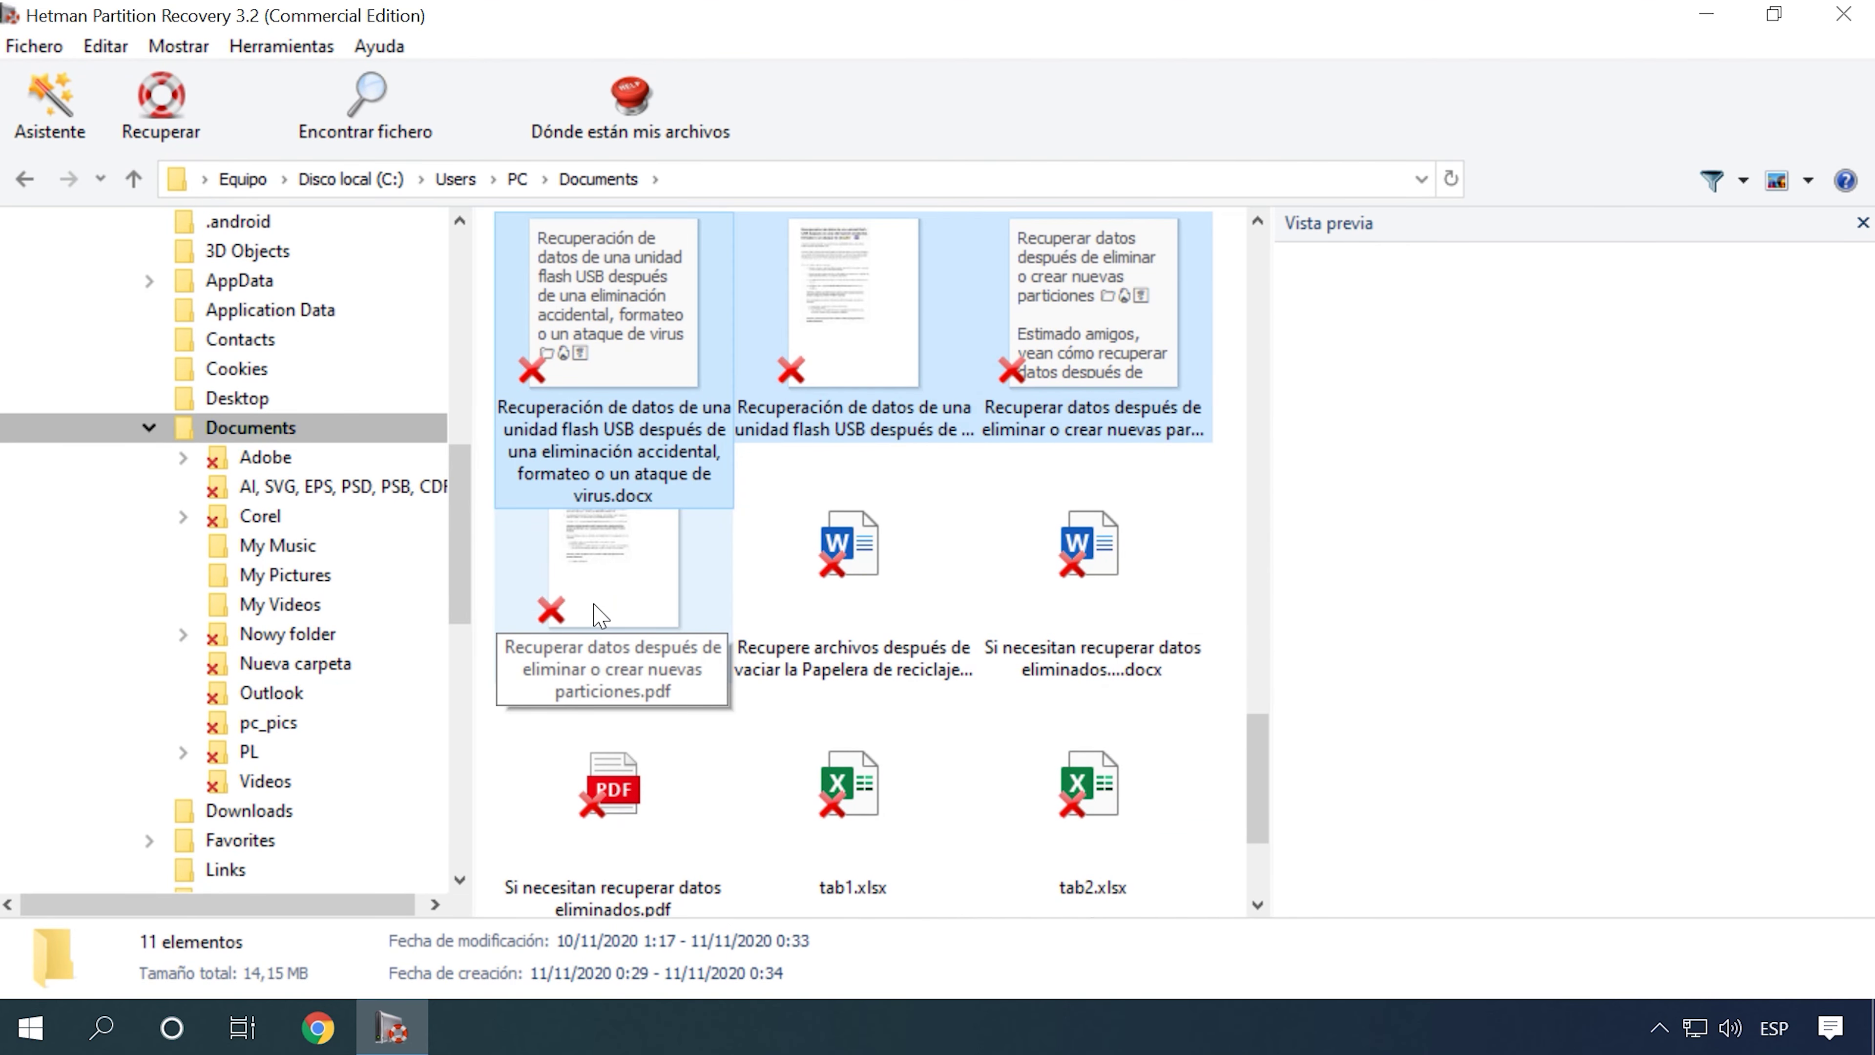
left_click(805, 605, "ctrl")
left_click(1081, 613, "ctrl")
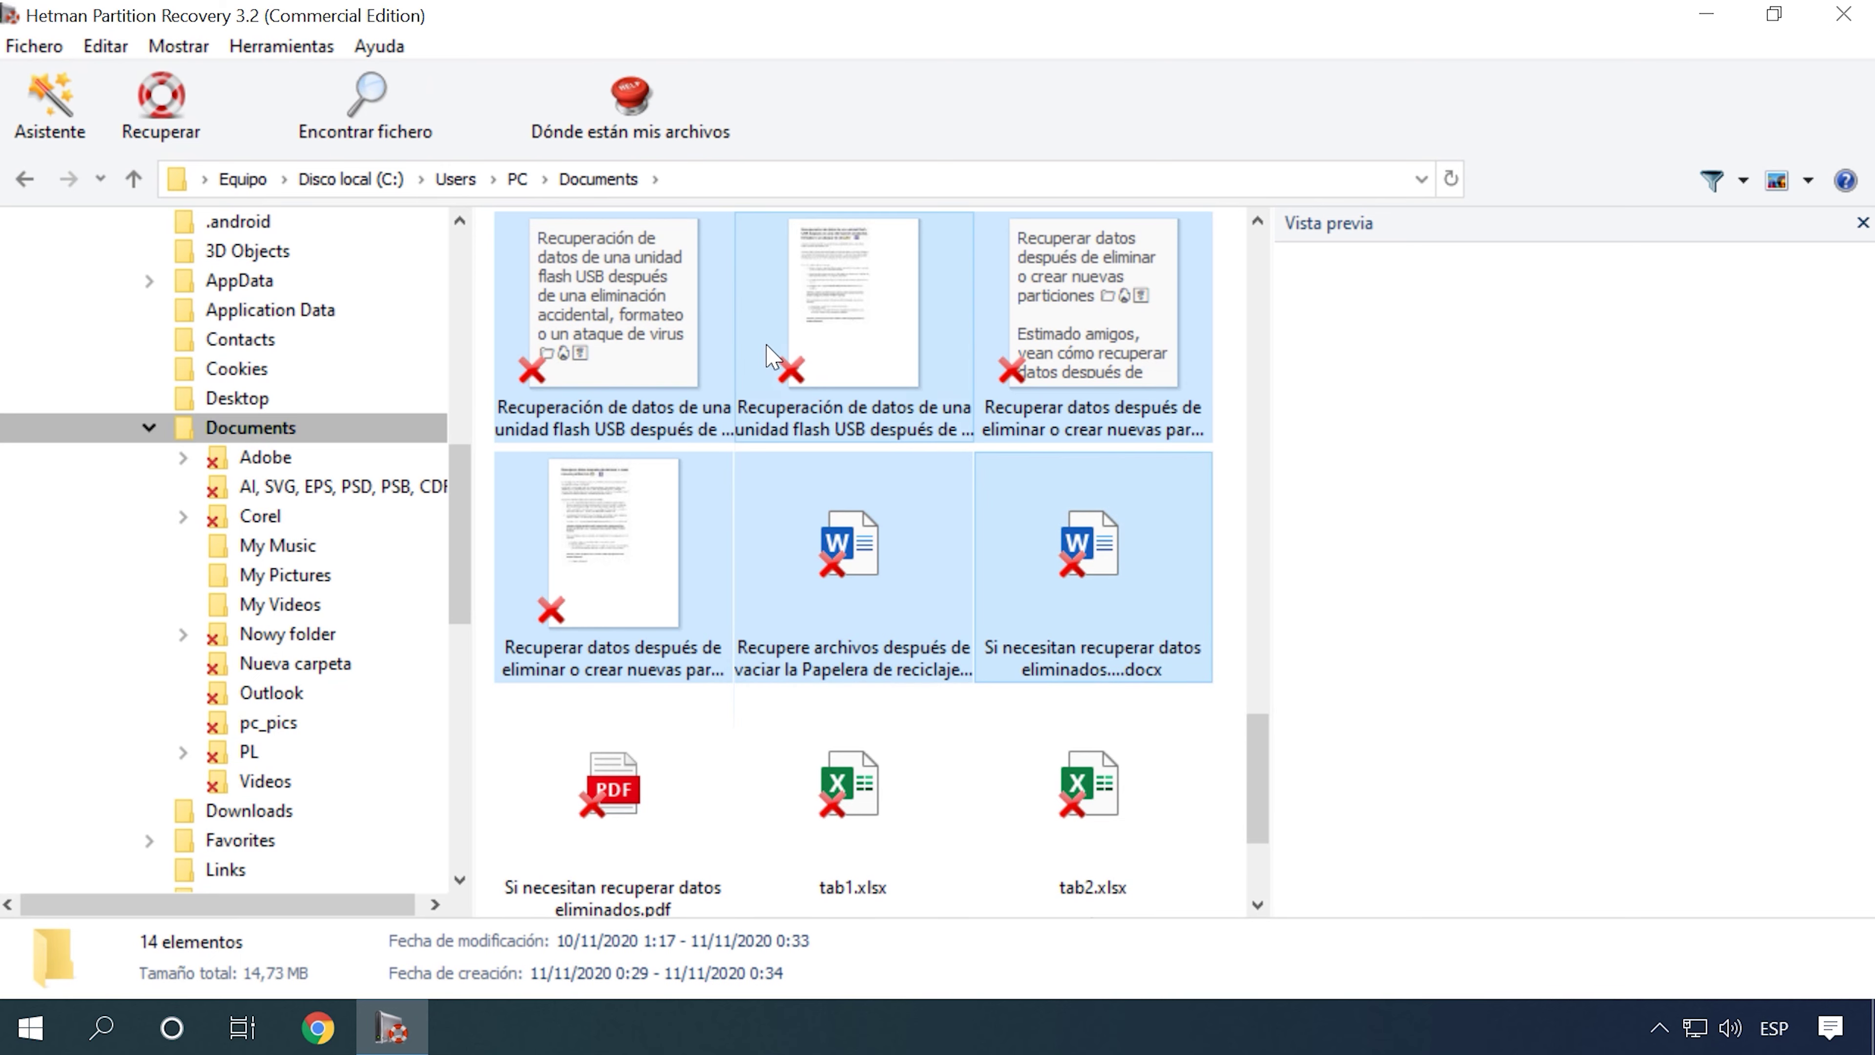
Step: Recover the selected files to the hard disk, saving them in a new folder on Disco local (D:), and finish the recovery wizard
left_click(175, 115)
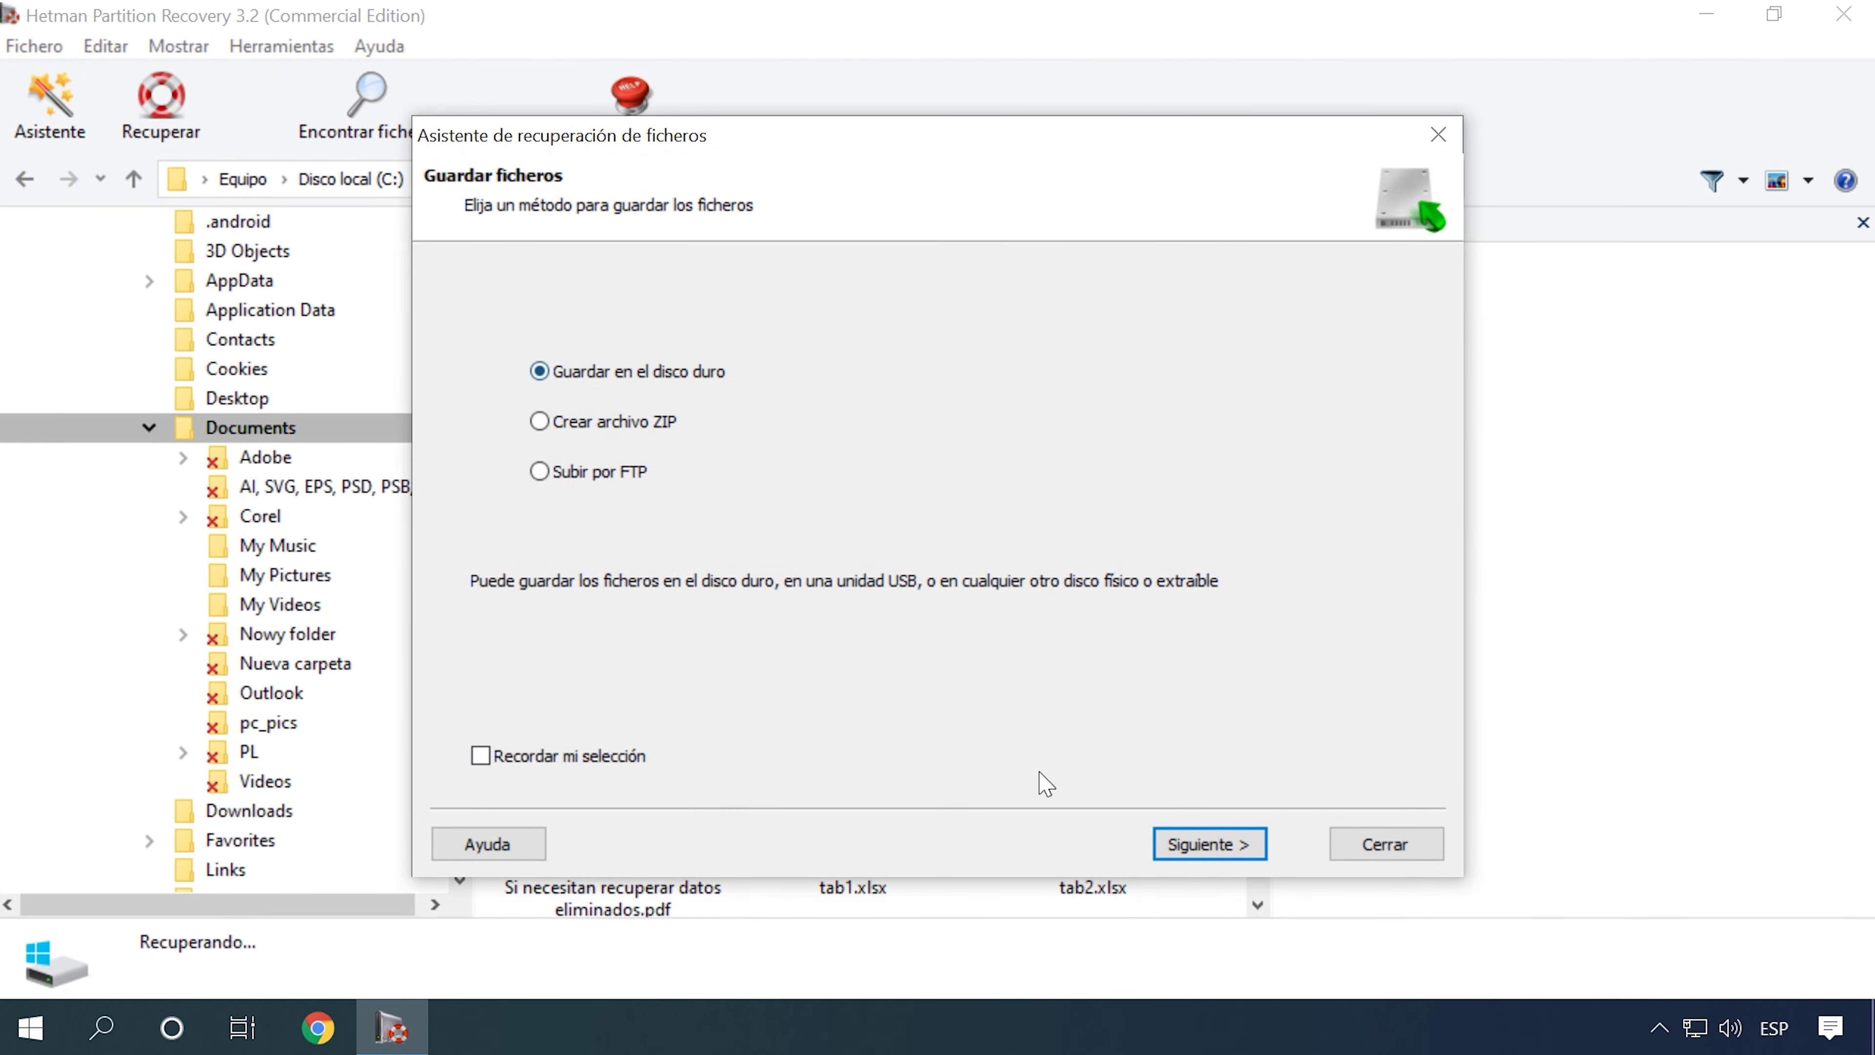
left_click(1227, 858)
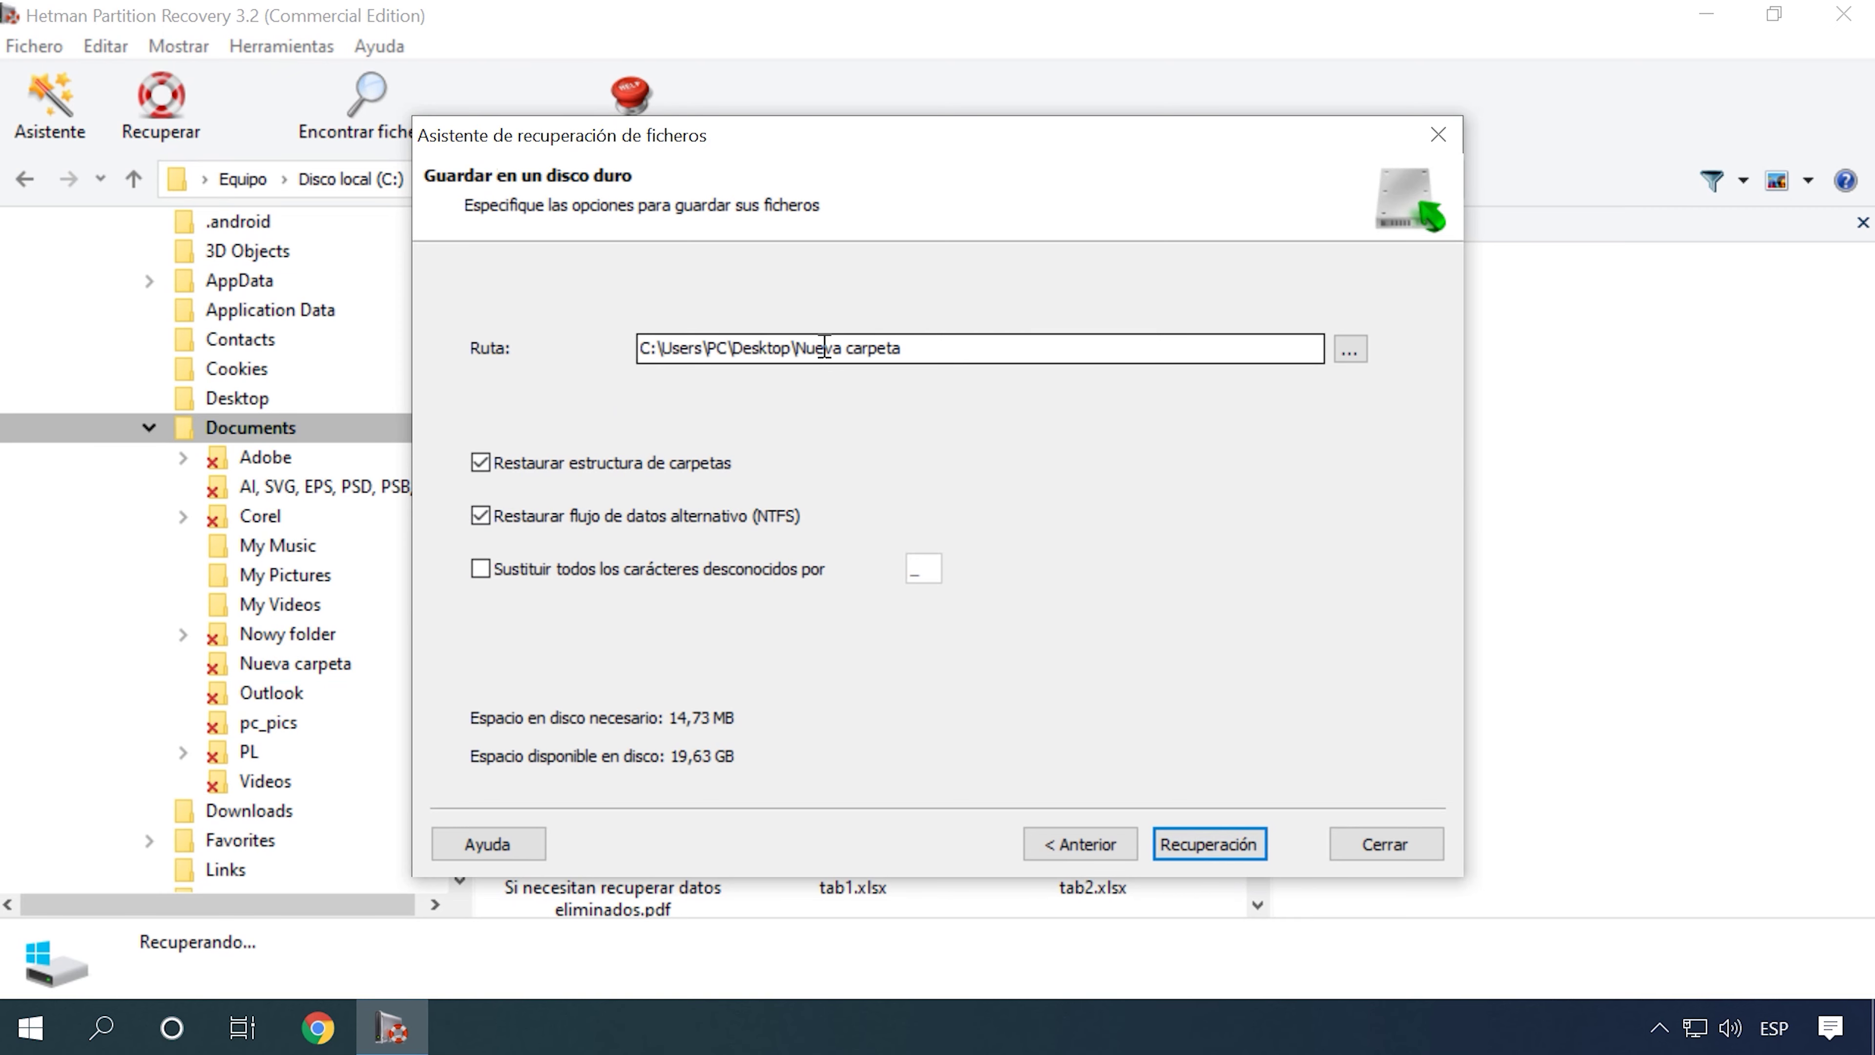
left_click(1345, 354)
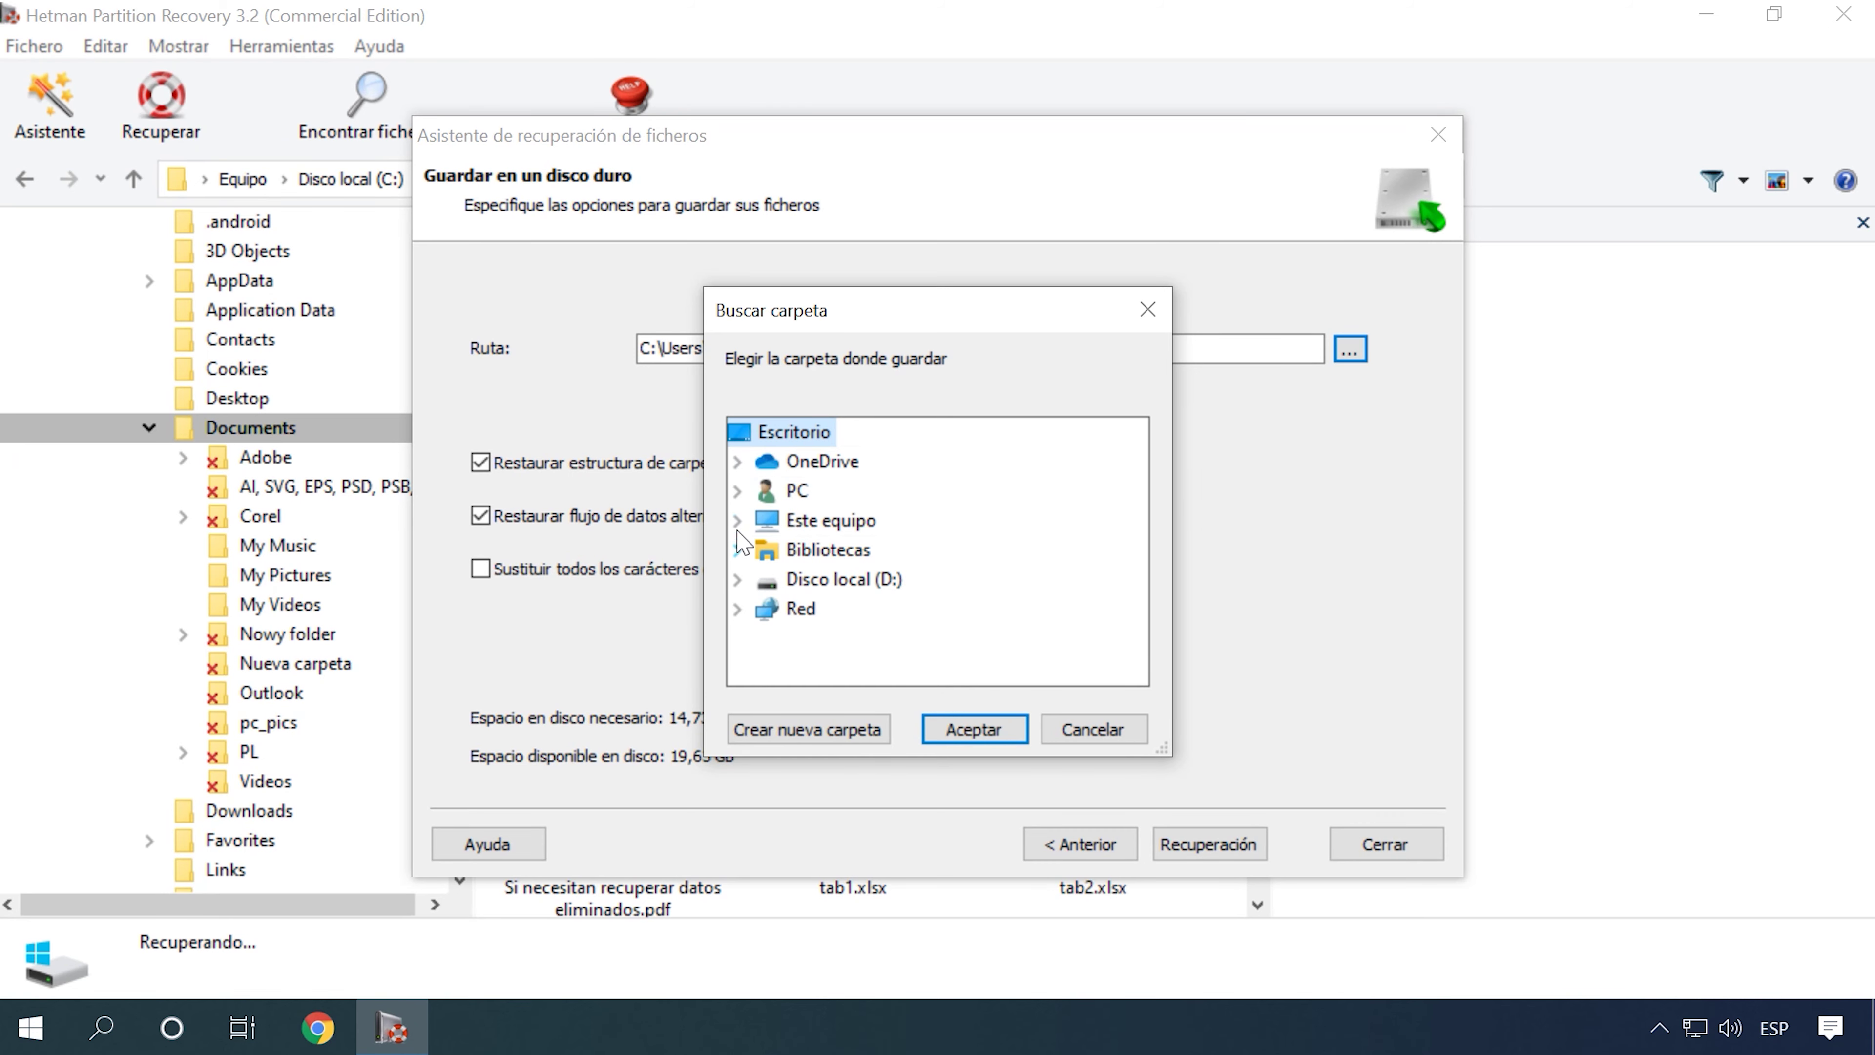
left_click(737, 520)
left_click(737, 431)
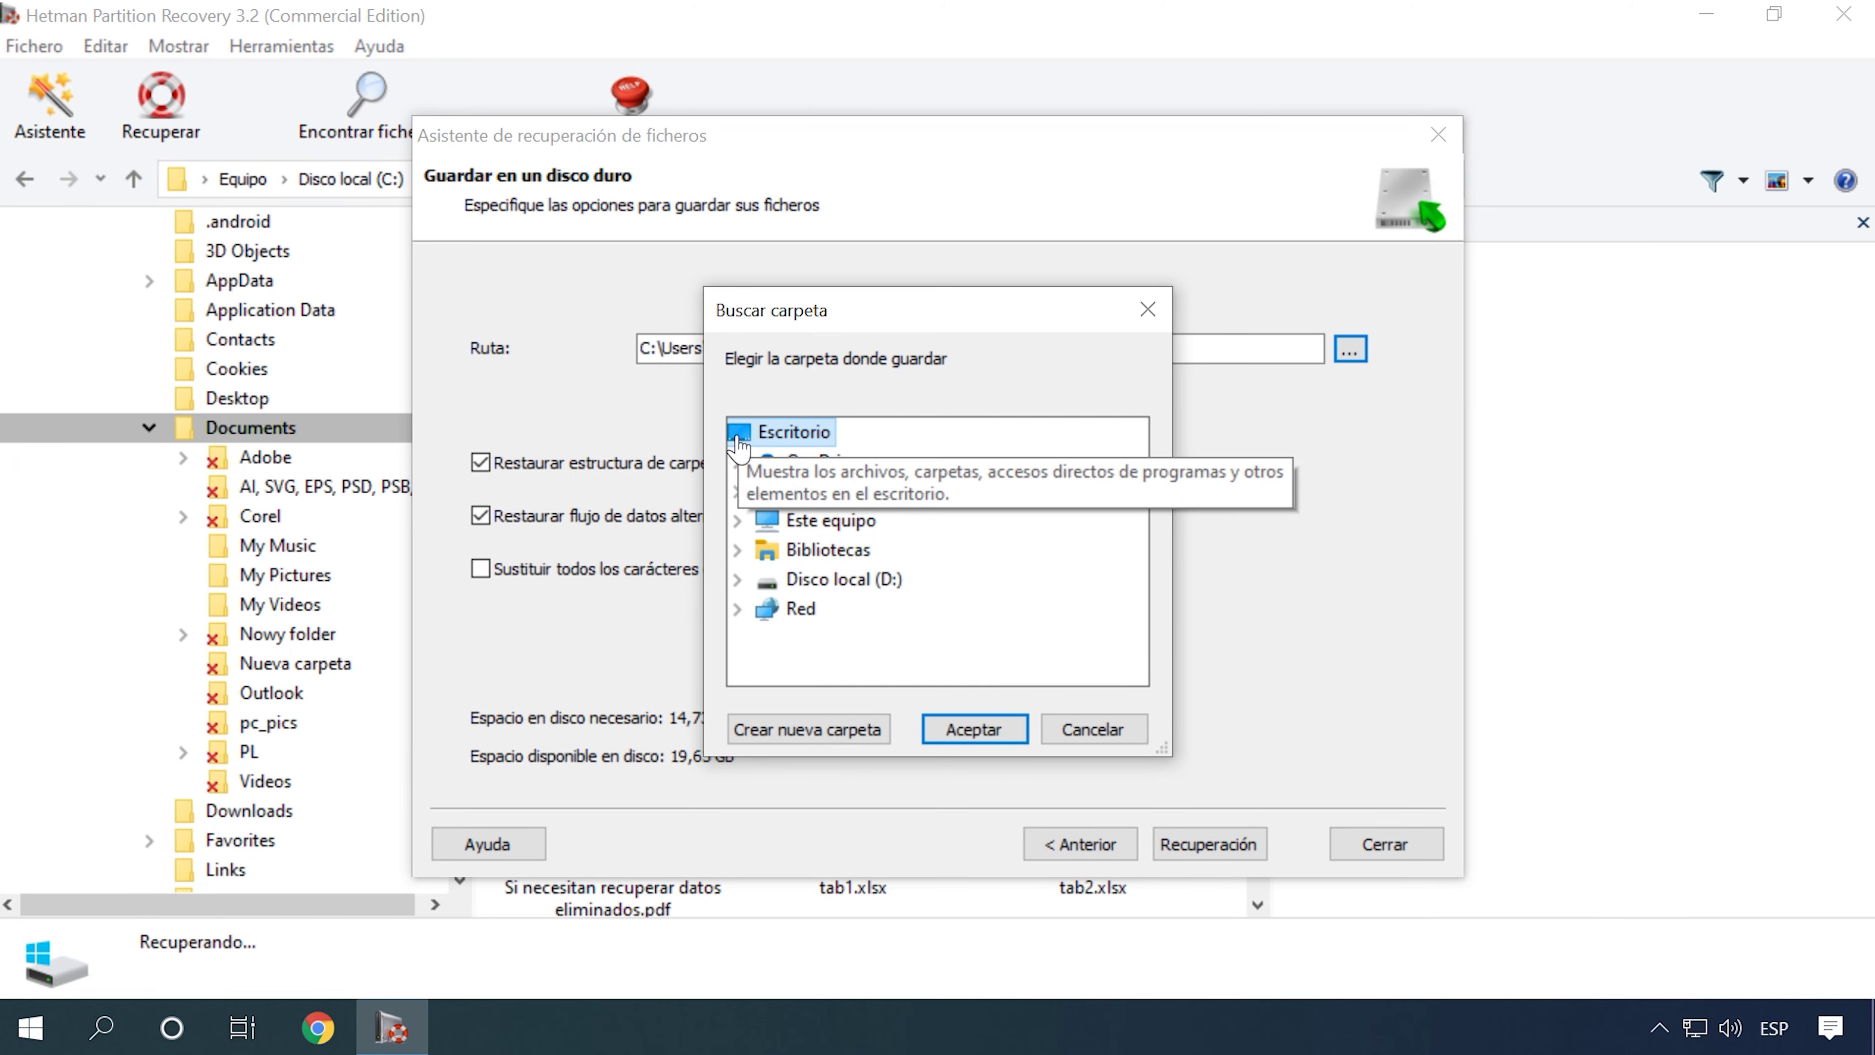
double_click(812, 579)
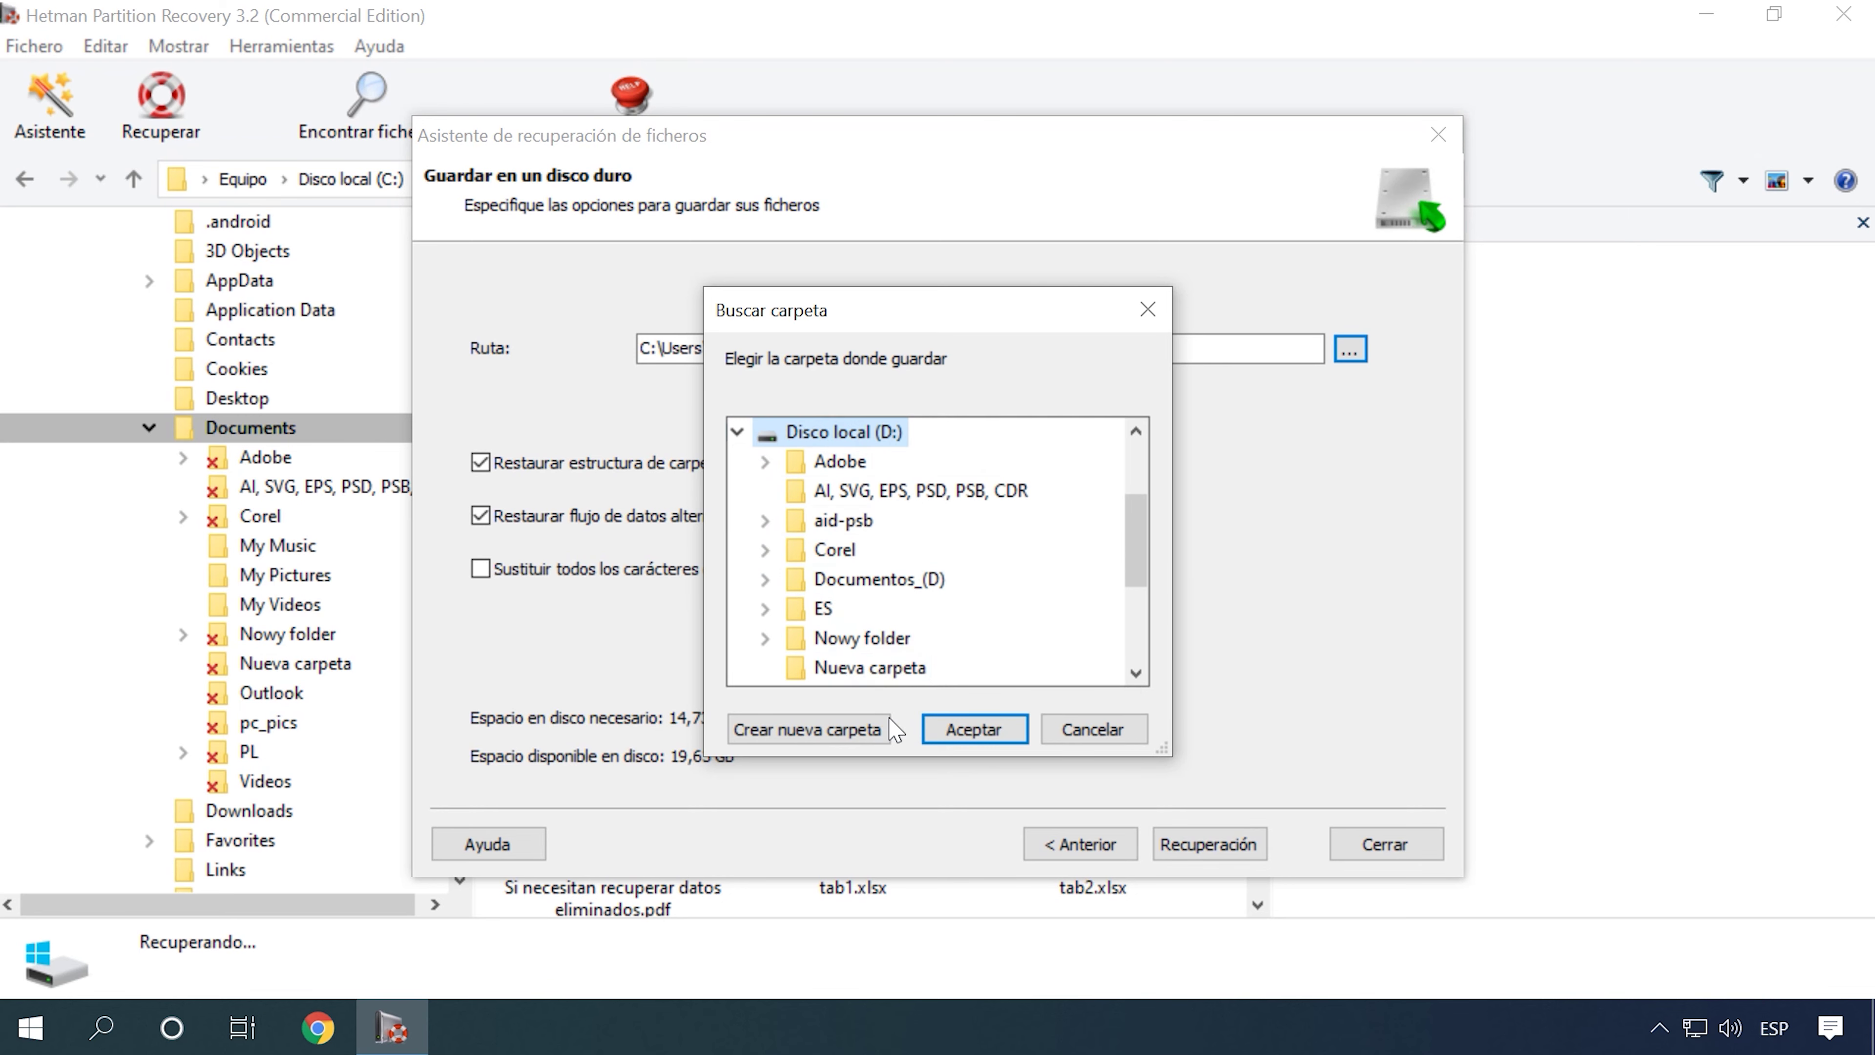
left_click(832, 735)
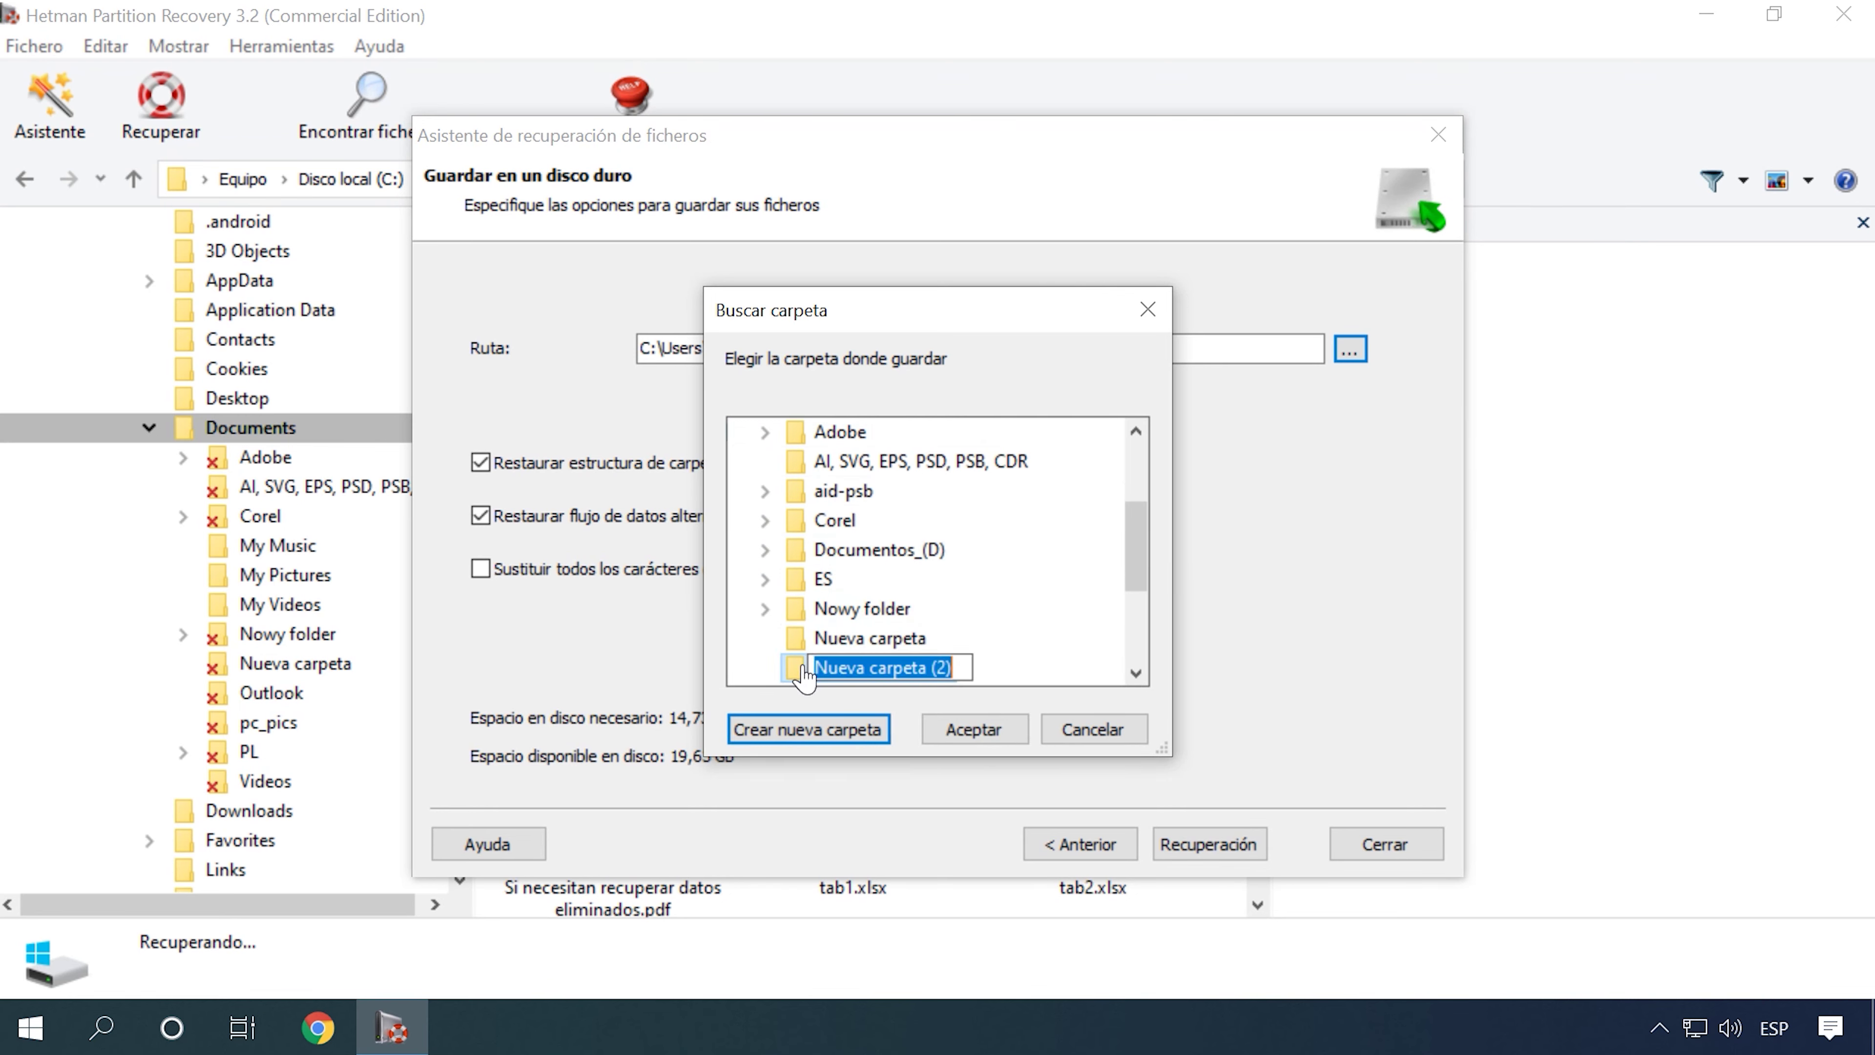
left_click(842, 673)
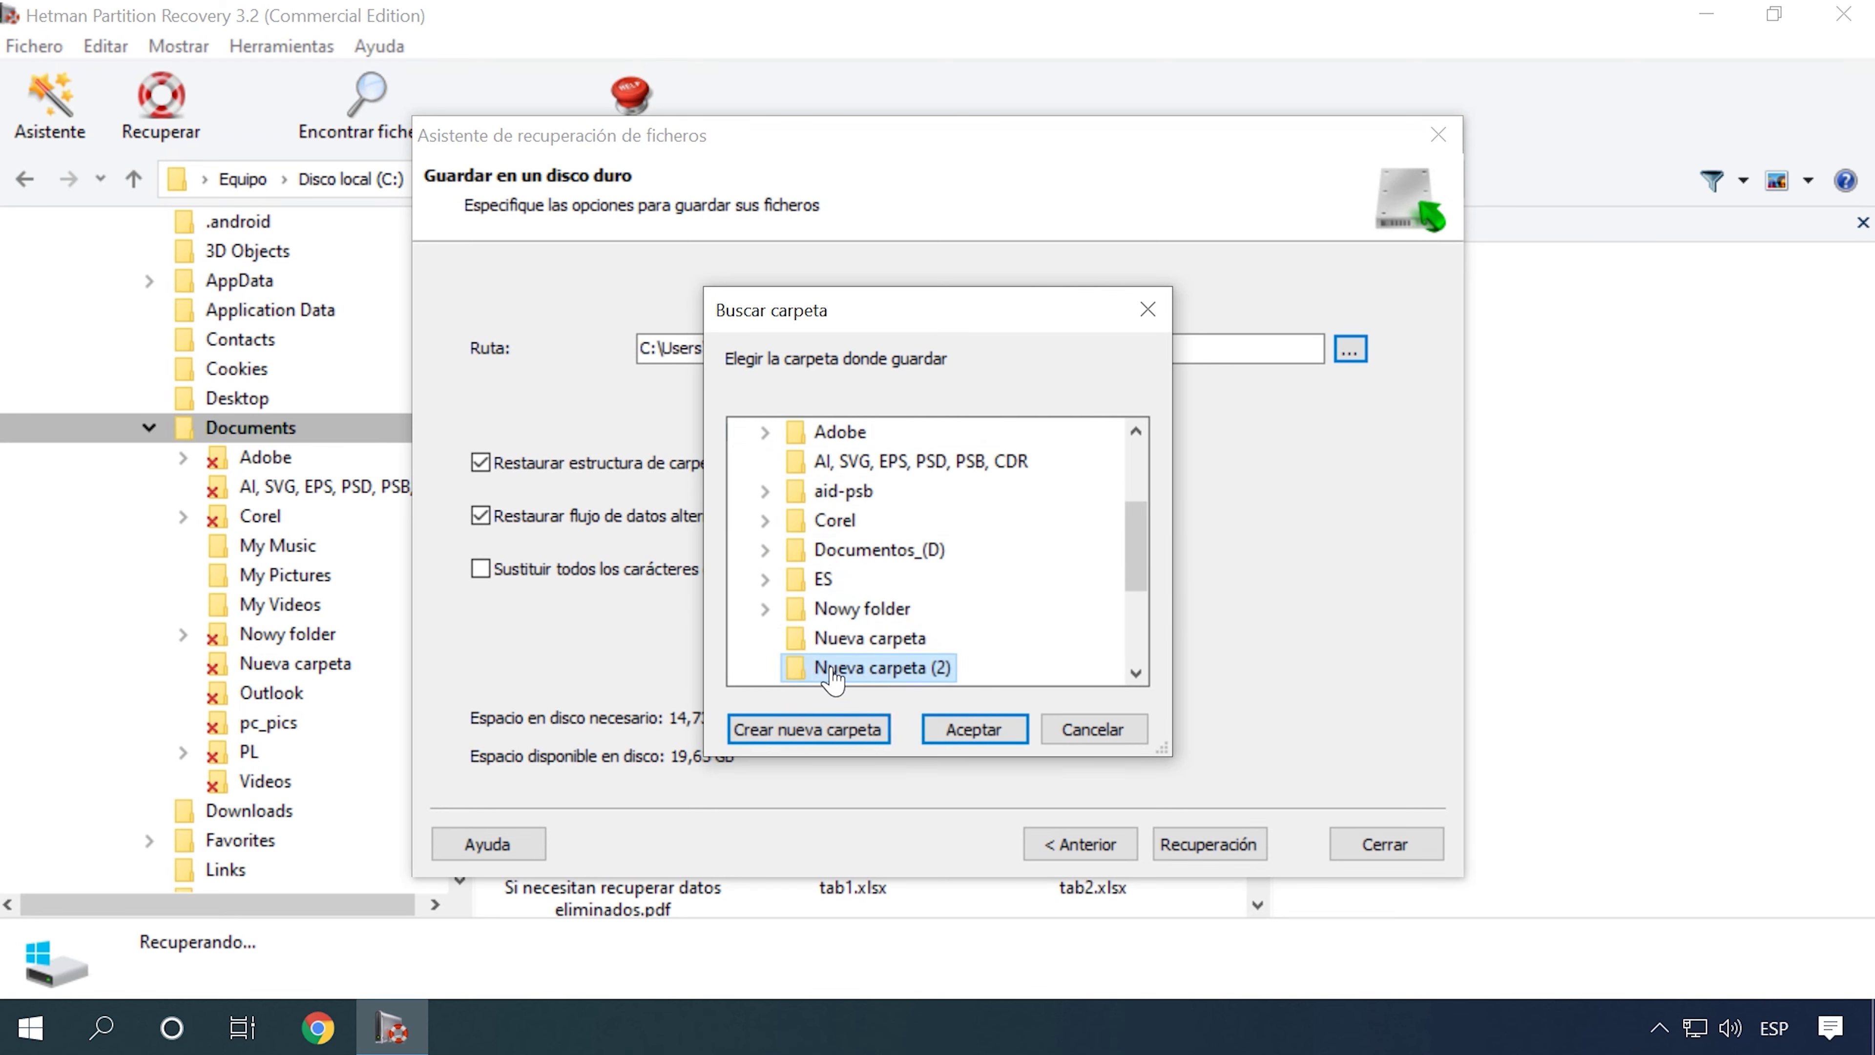
left_click(973, 729)
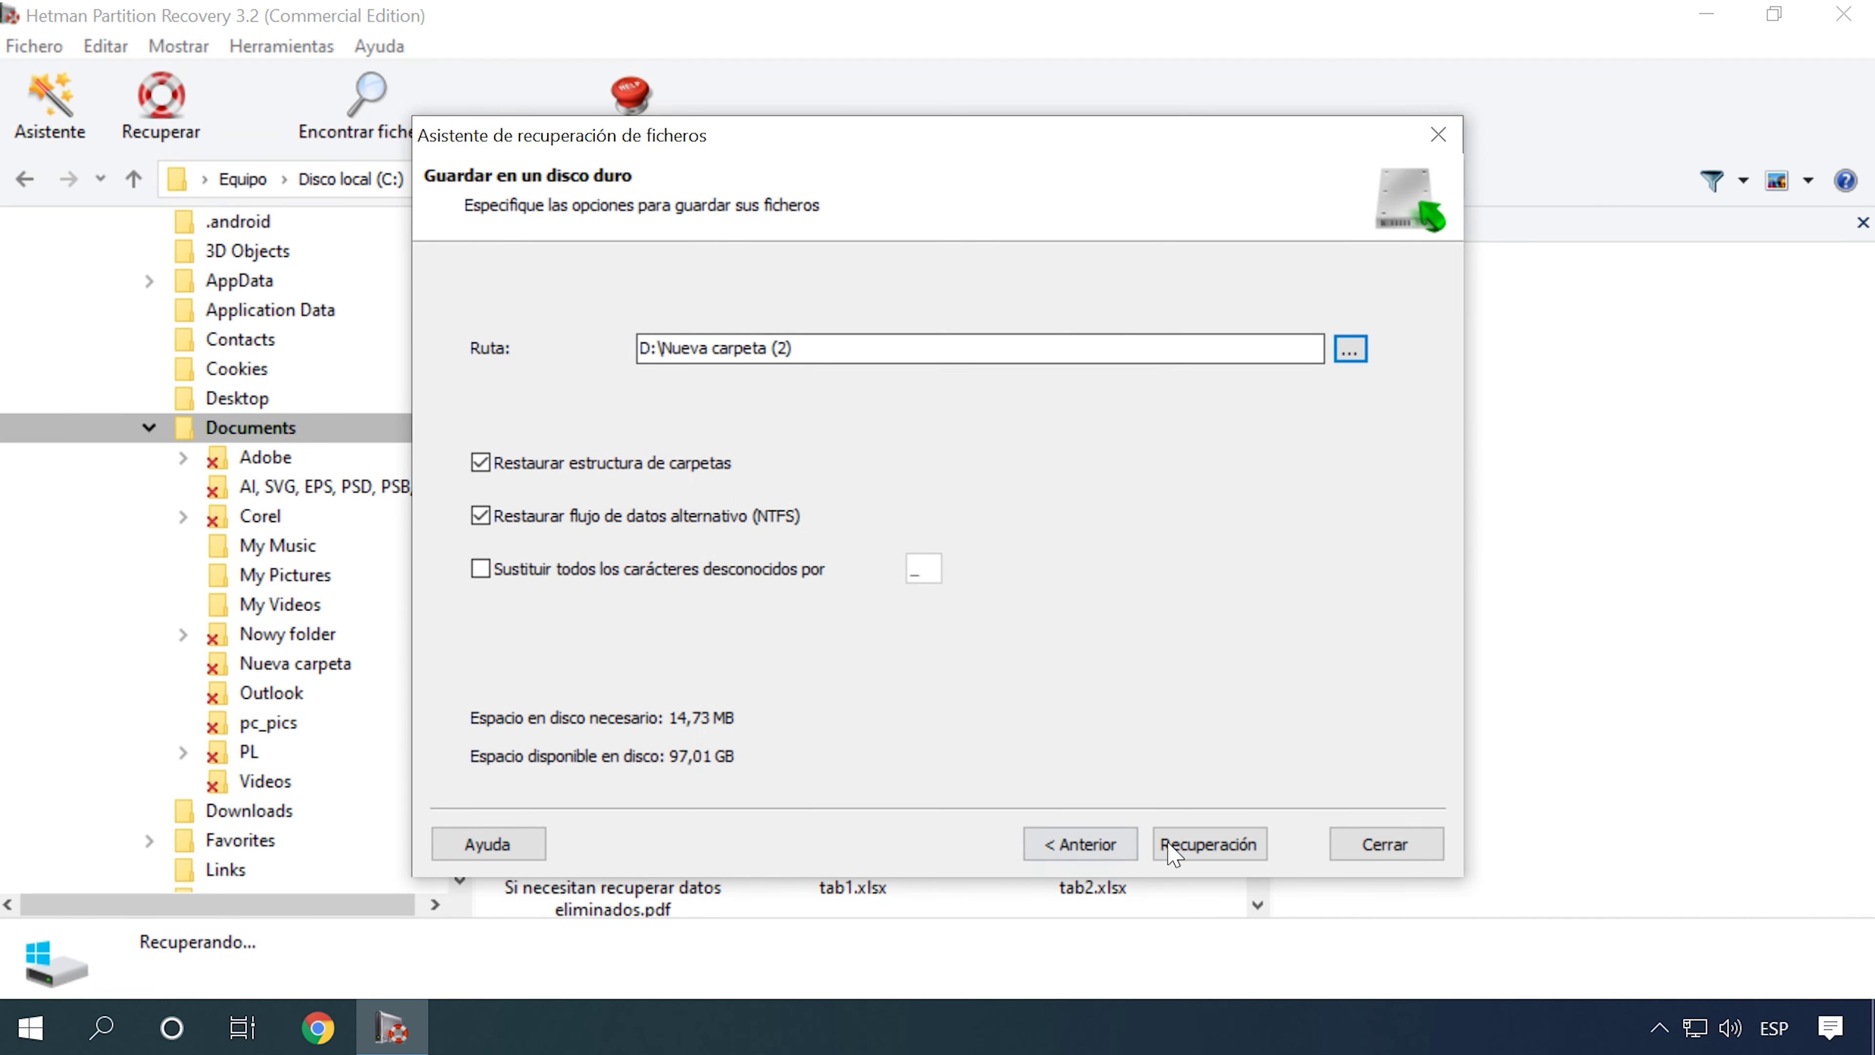
left_click(1212, 844)
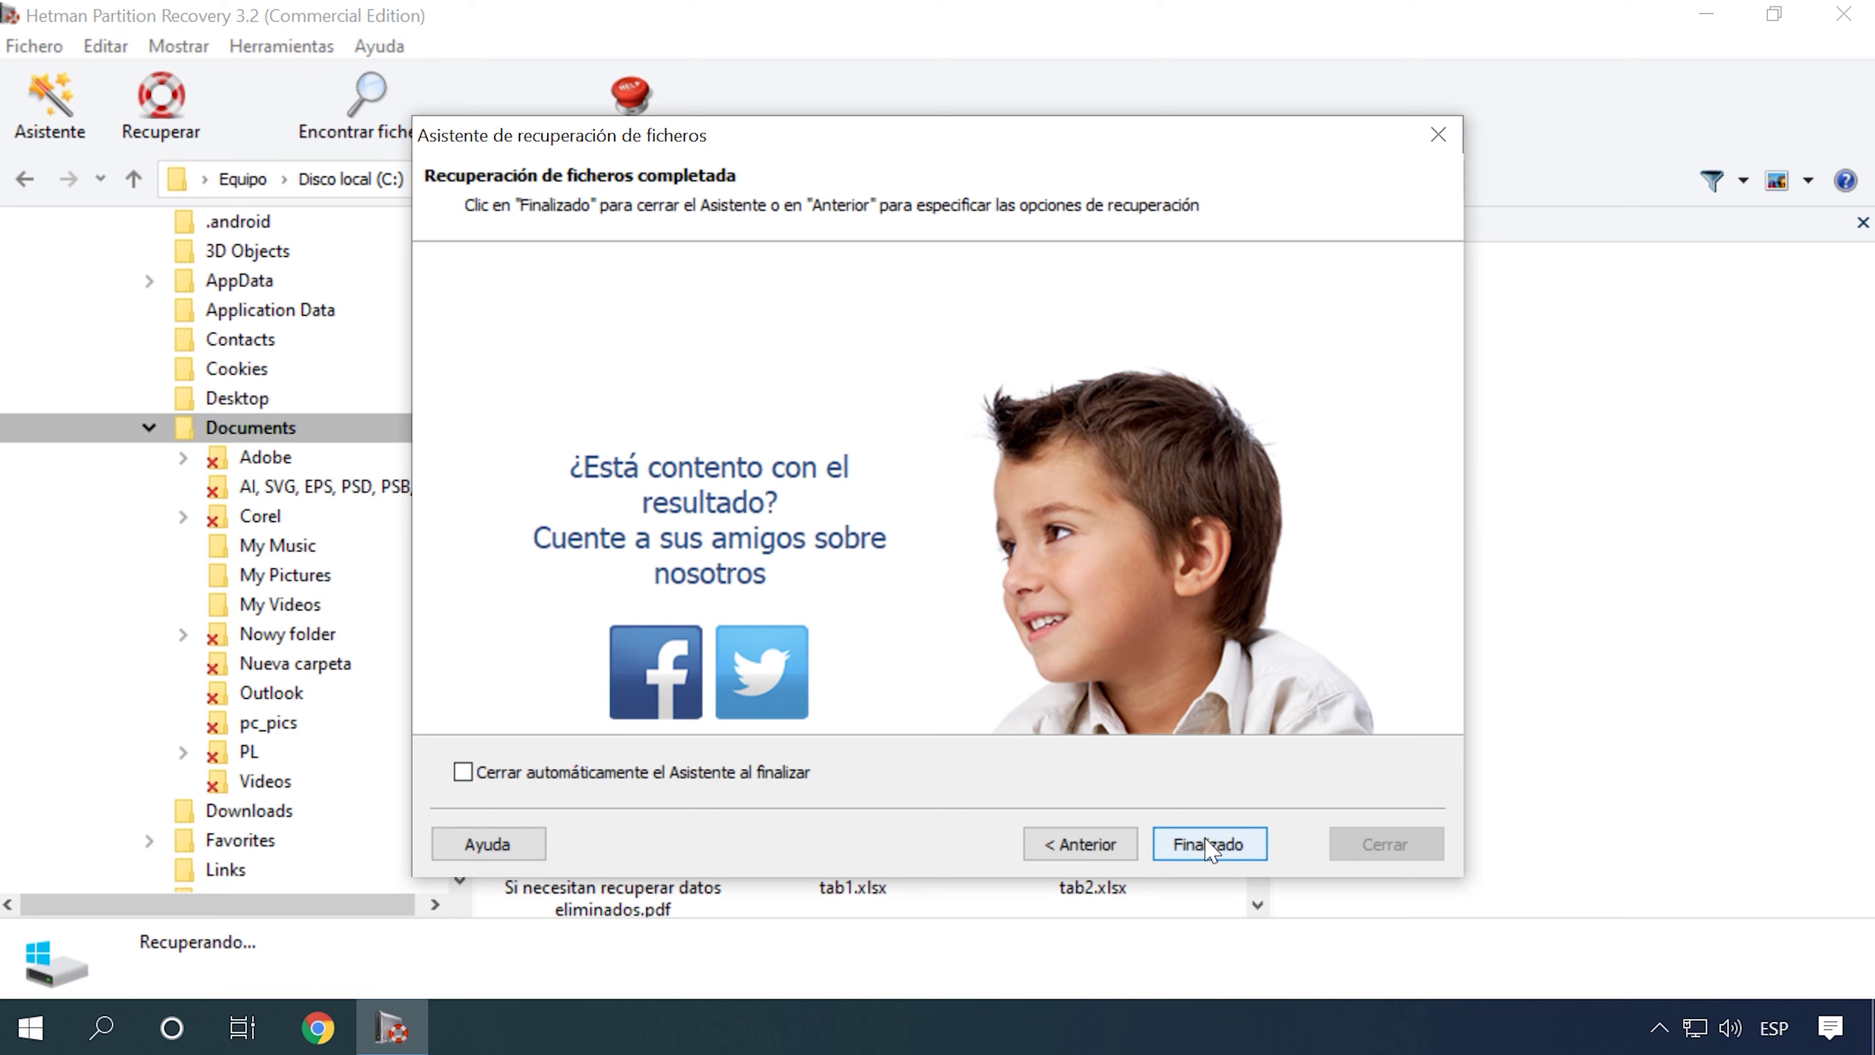
left_click(1207, 845)
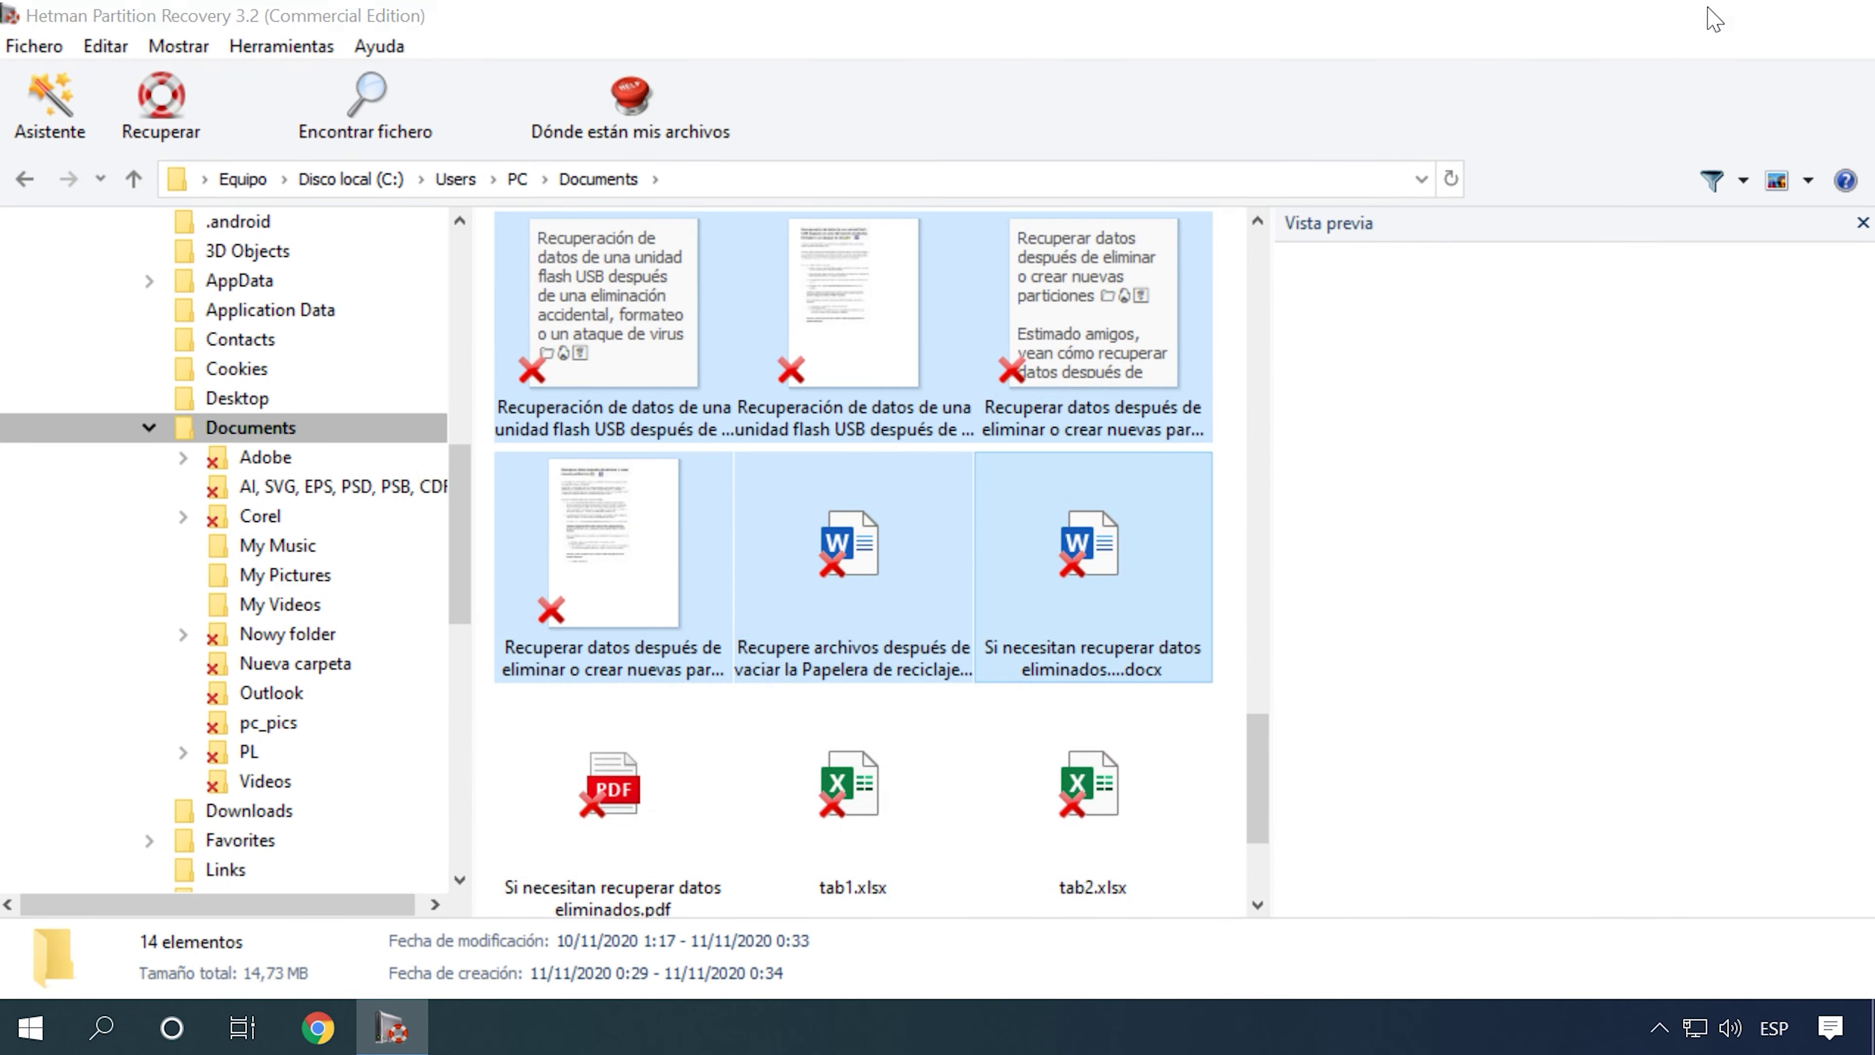
Step: Switch to File Explorer, open Nueva carpeta (2) on Disco local (D:) and display its files as very large icons
left_click(1704, 14)
key("super+e")
left_click(125, 662)
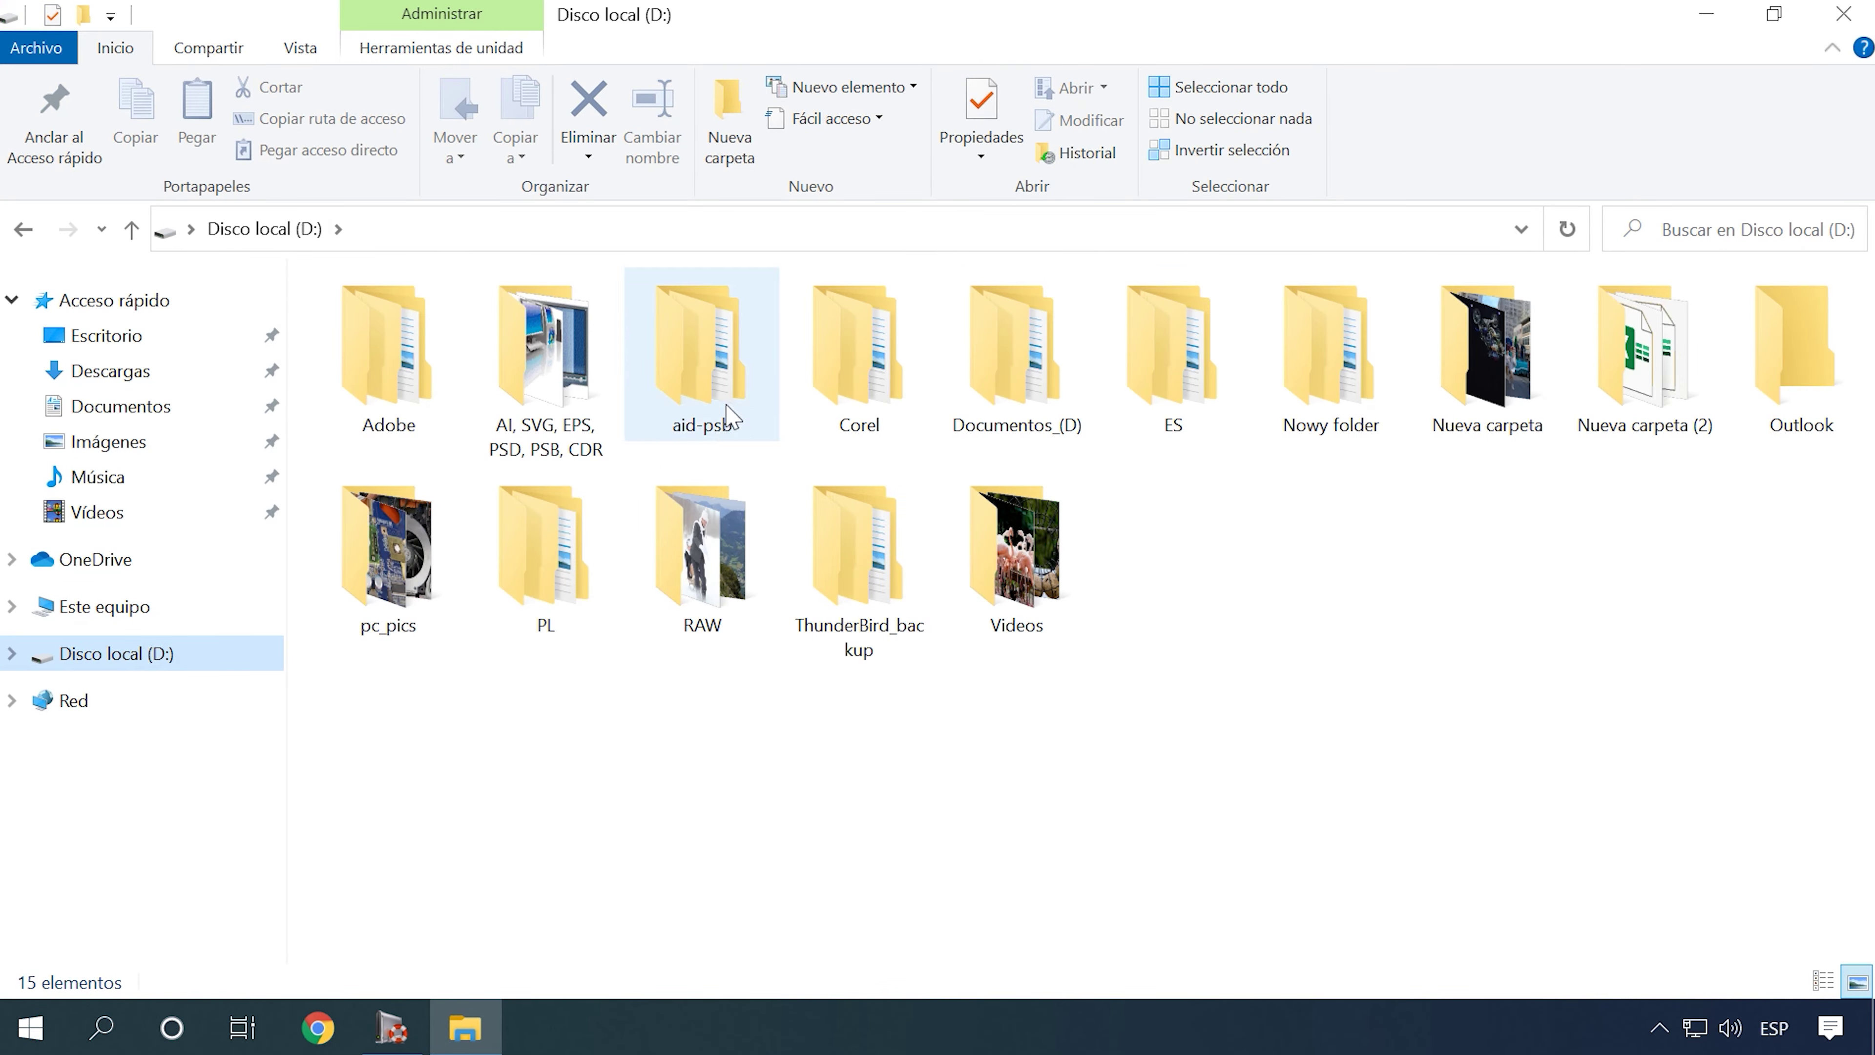
double_click(1627, 347)
left_click(300, 47)
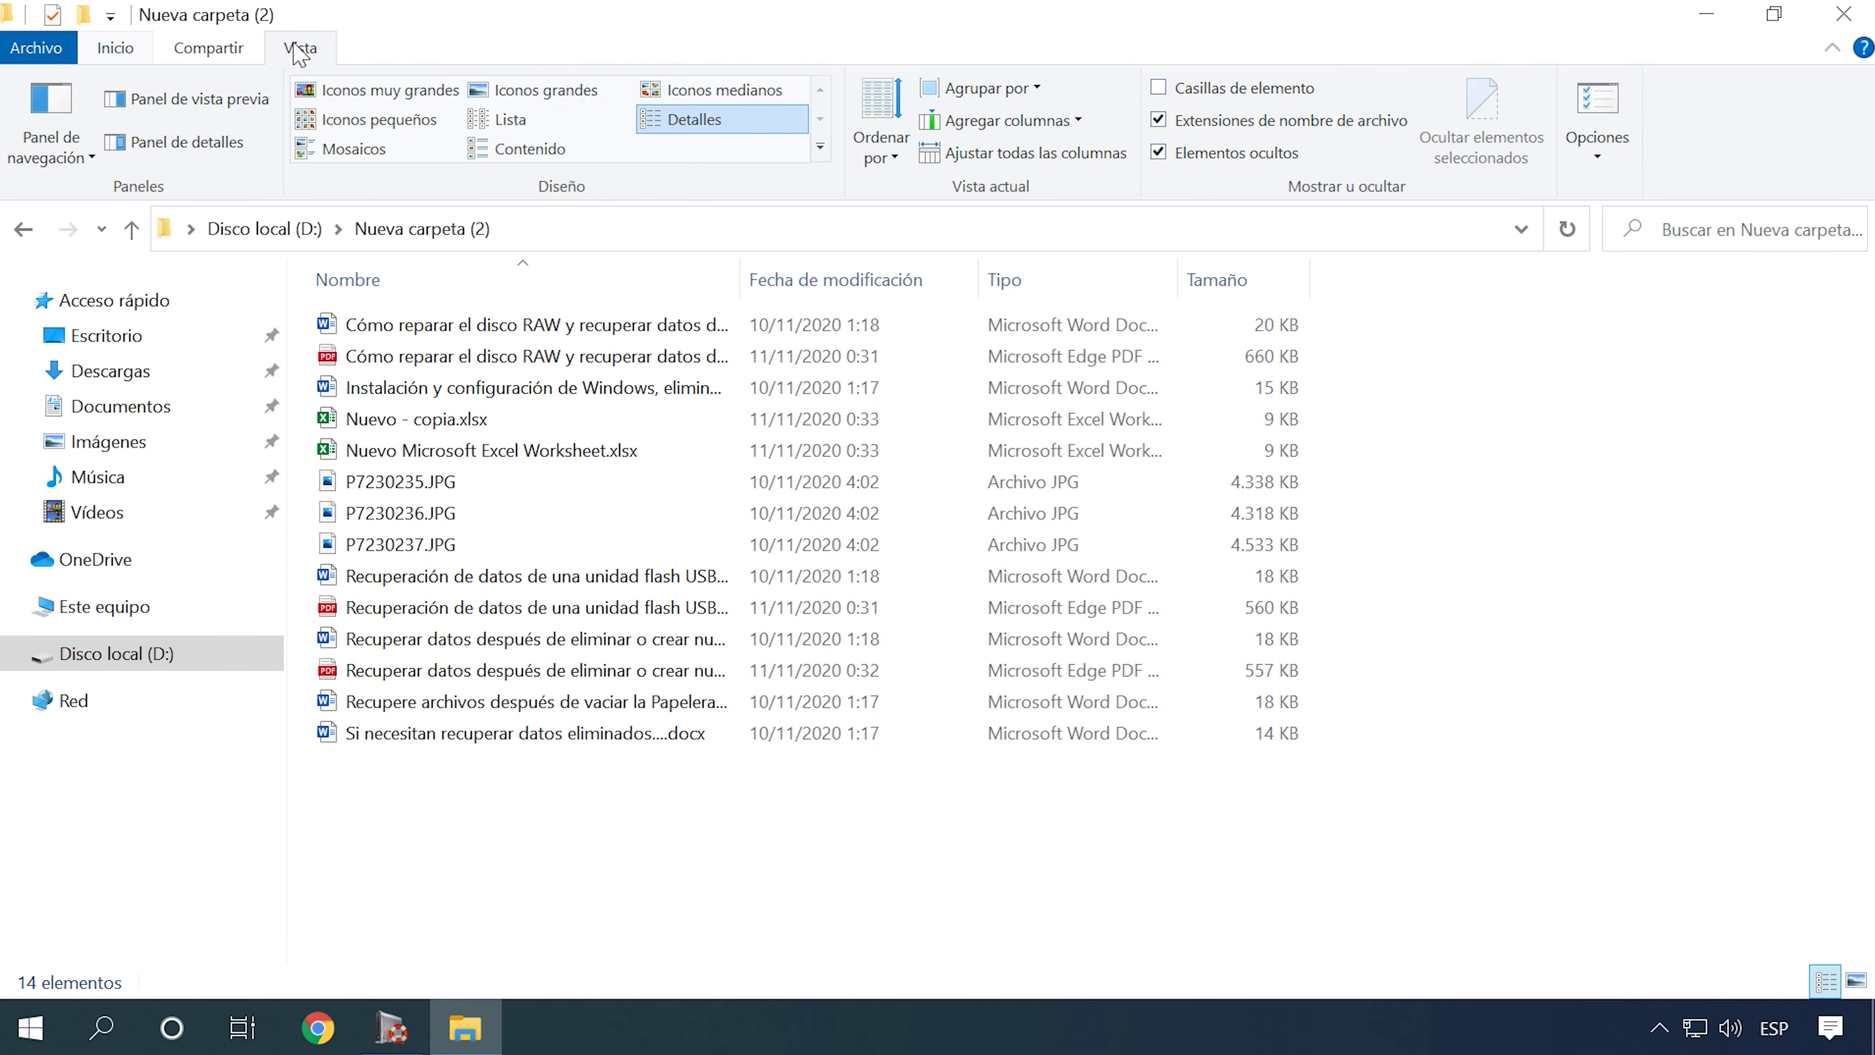
left_click(381, 89)
Step: Open the recovered photo P7230235.JPG, view the photos up to P7230236.JPG without importing anything, and close the photo viewer
scroll(576, 488, "down", 3)
double_click(572, 483)
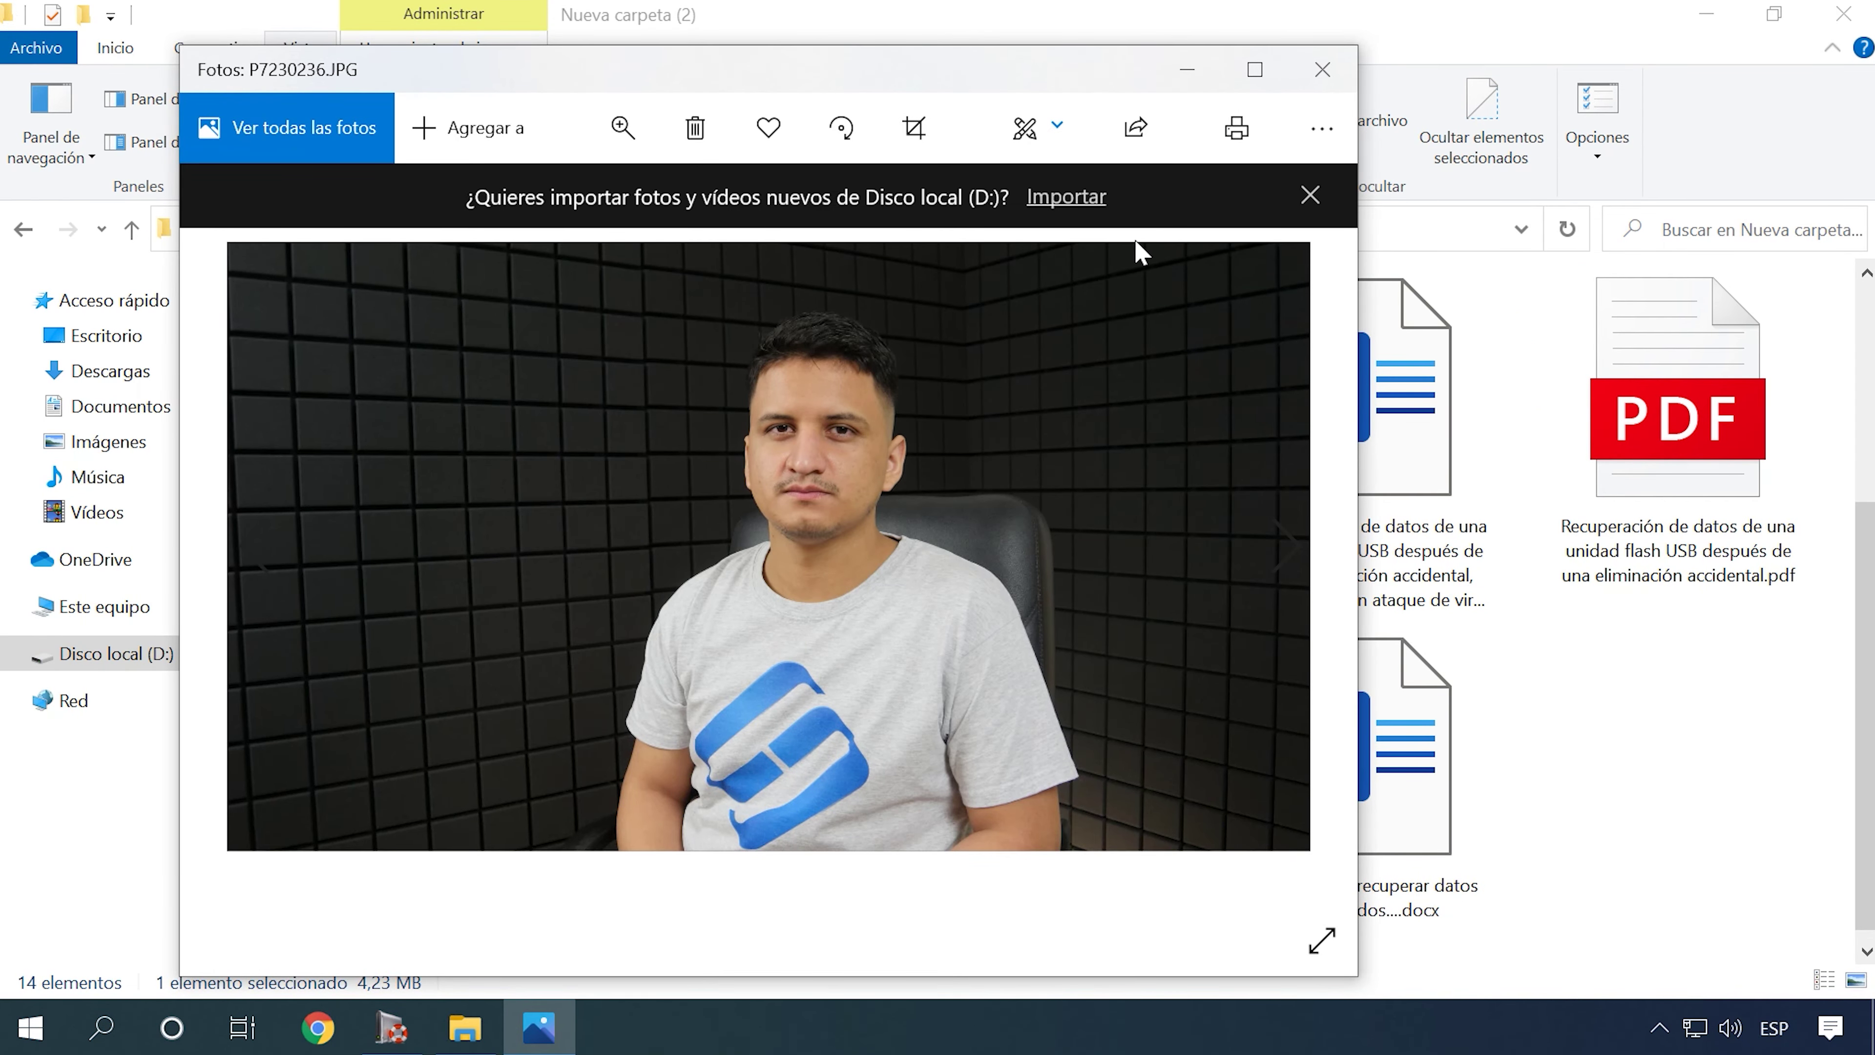
left_click(1310, 194)
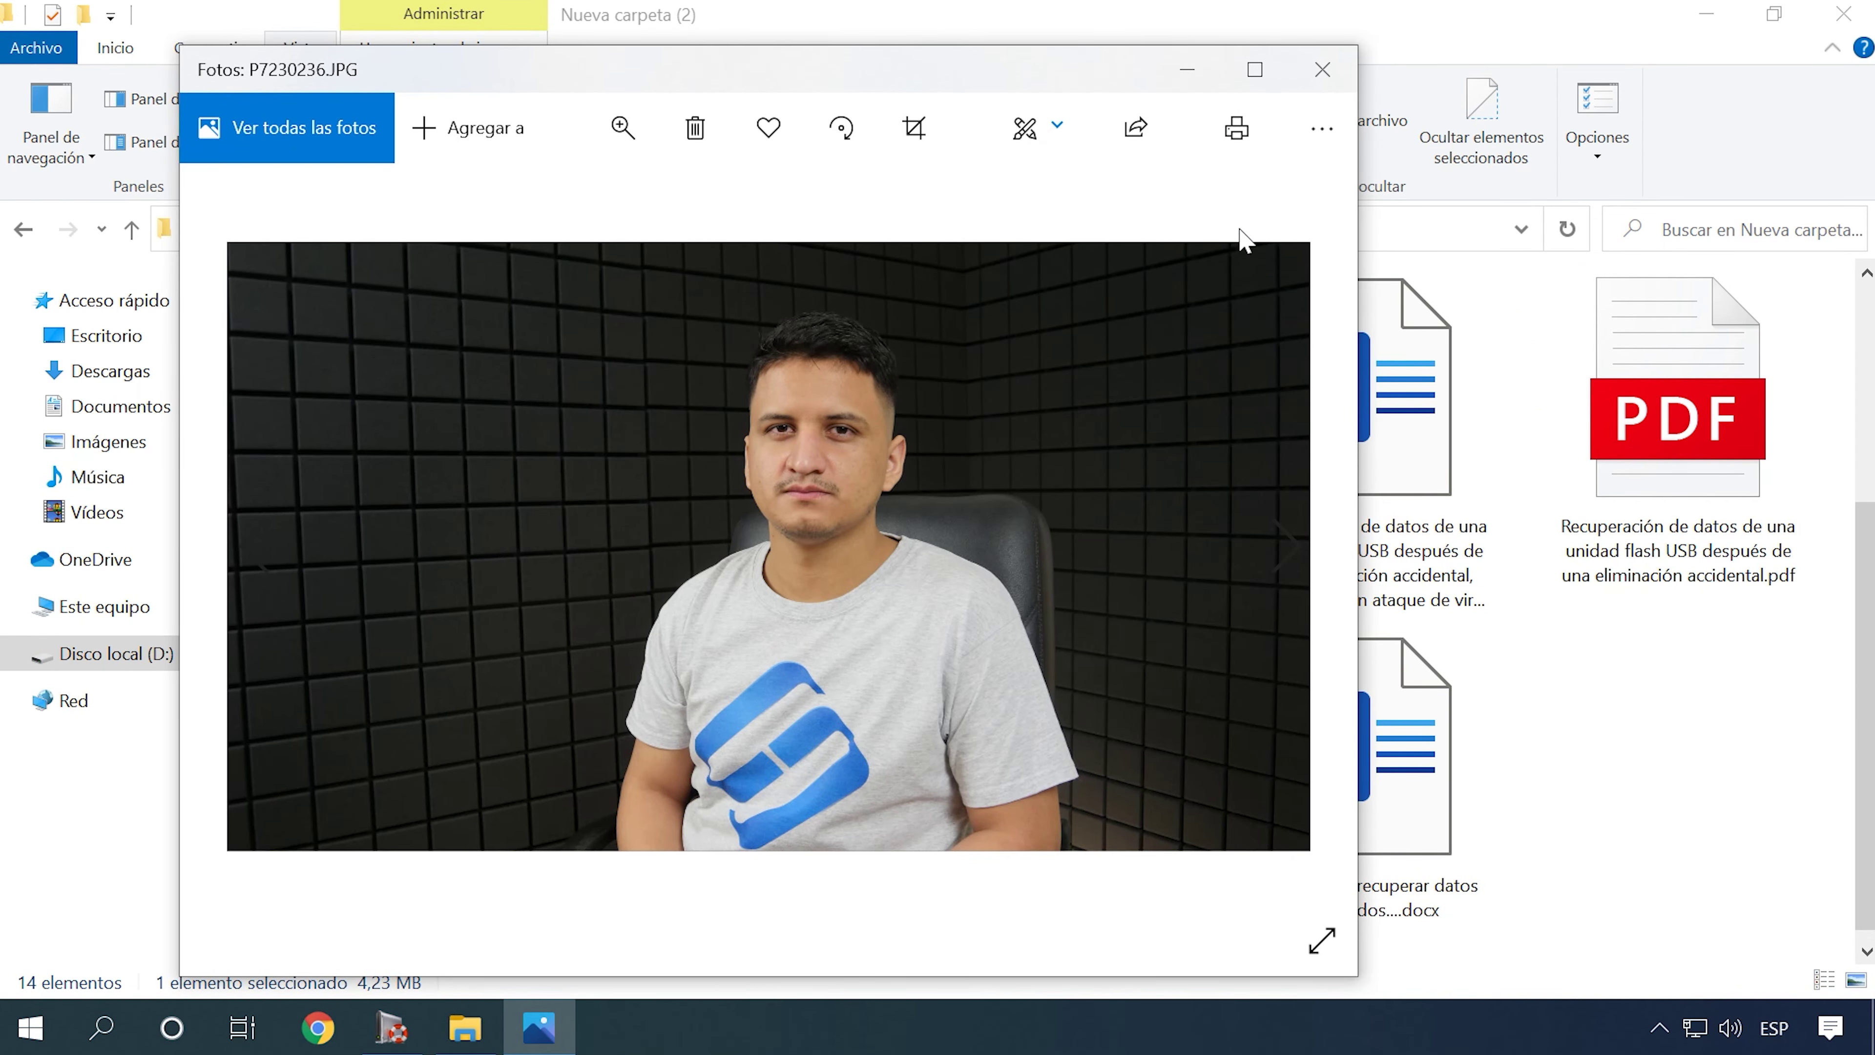
left_click(1322, 70)
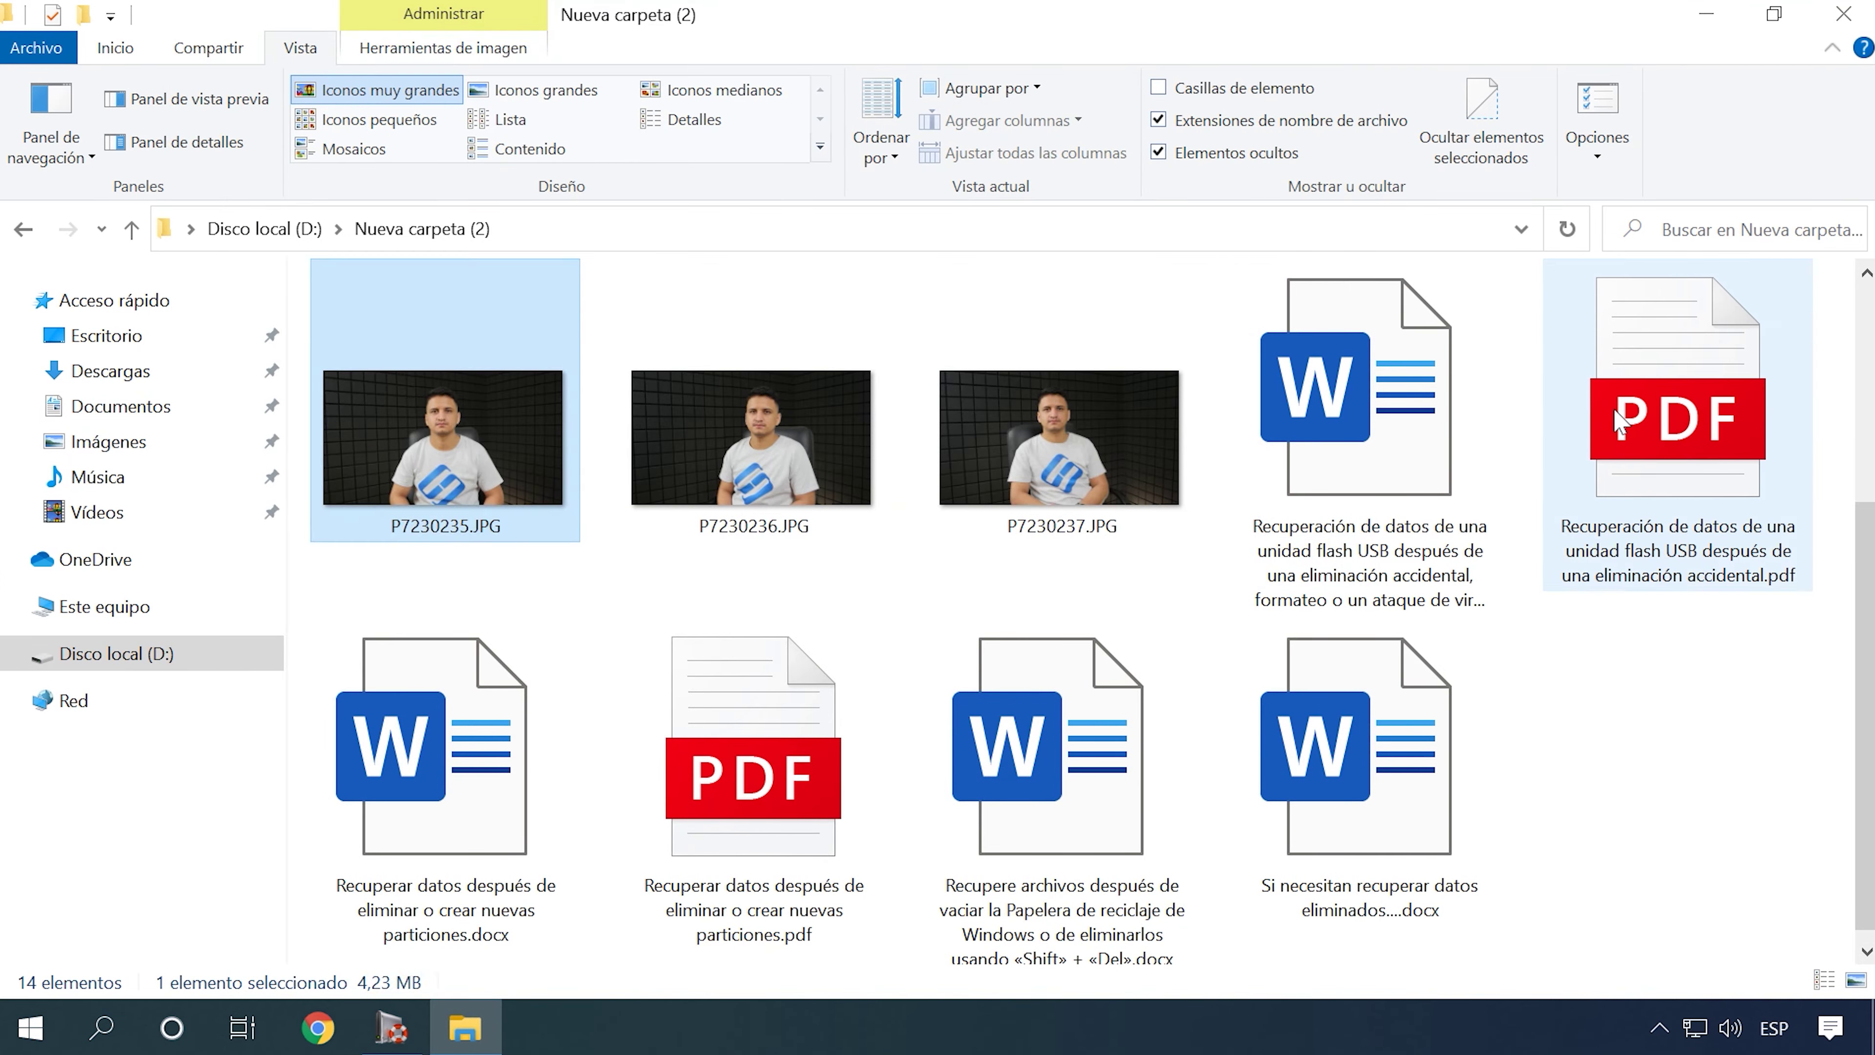
Step: Open the recovered USB flash drive recovery PDF, dismiss the default browser offer, and read through its pages before closing it
left_click(1618, 423)
double_click(1617, 417)
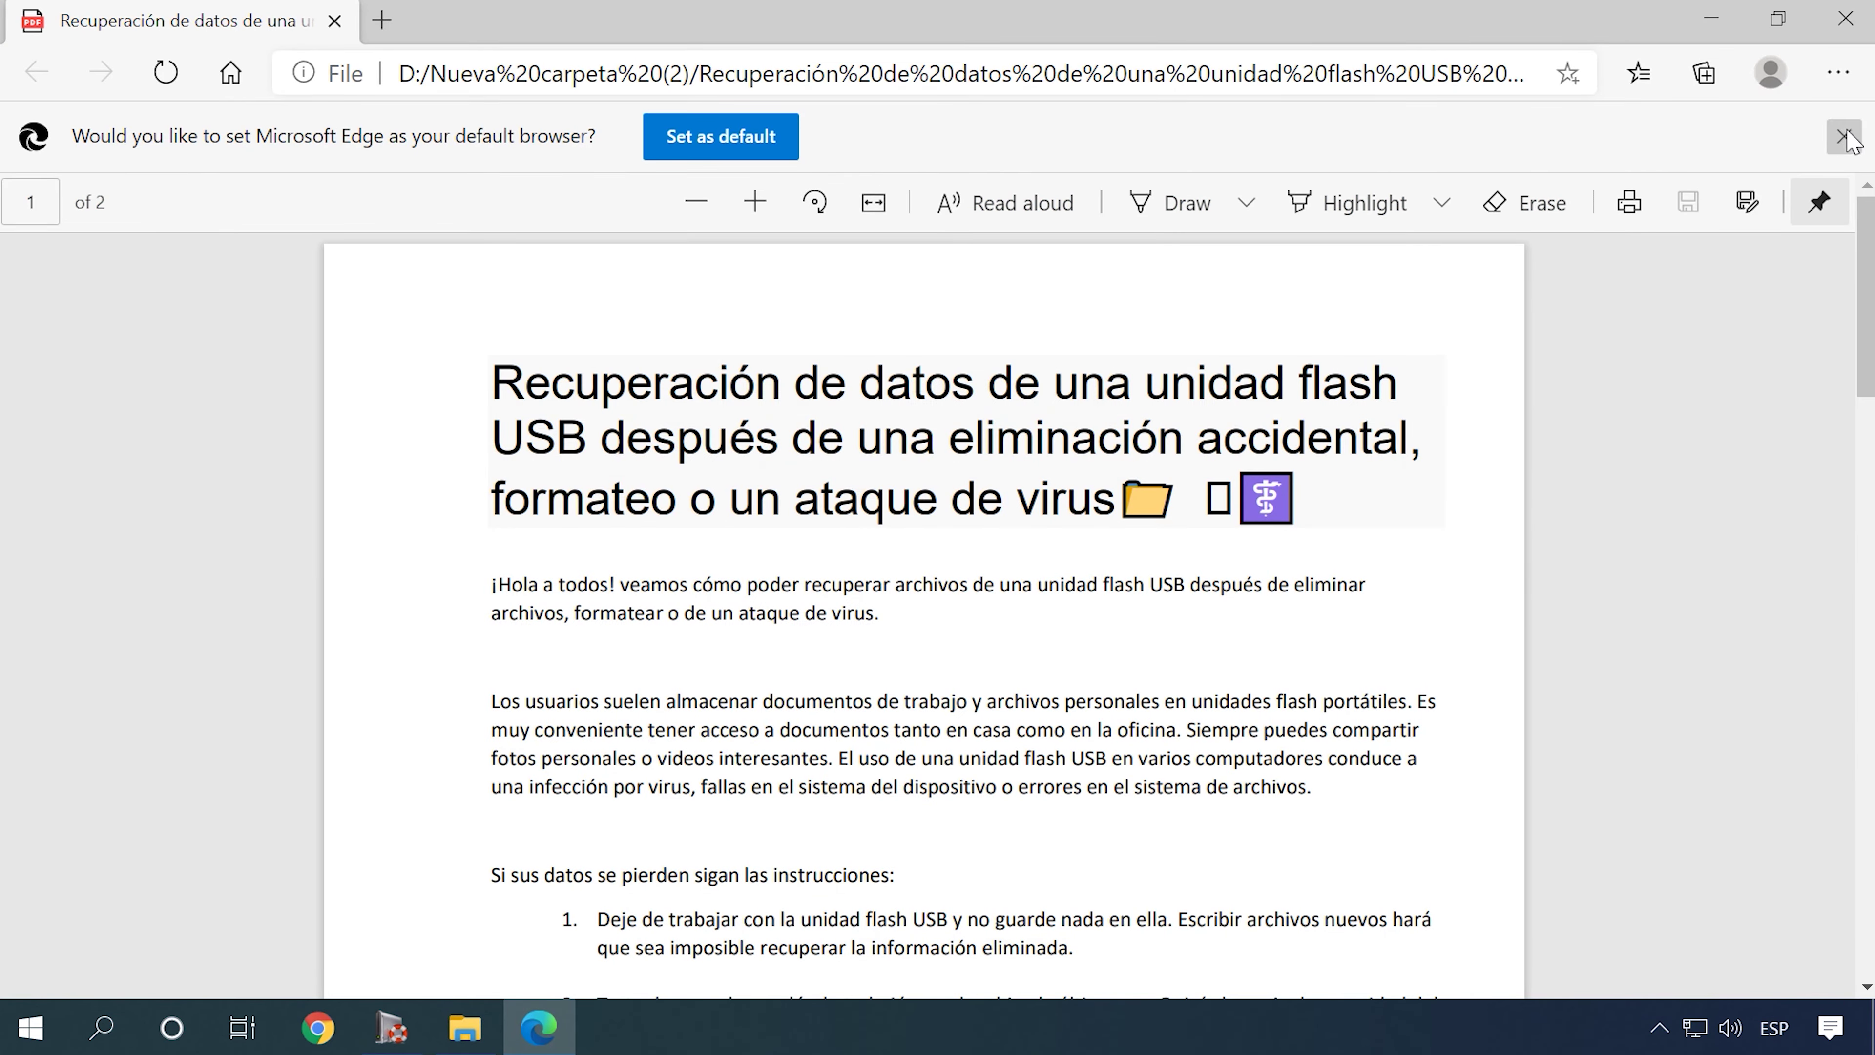
left_click(1852, 140)
scroll(1498, 440, "down", 8)
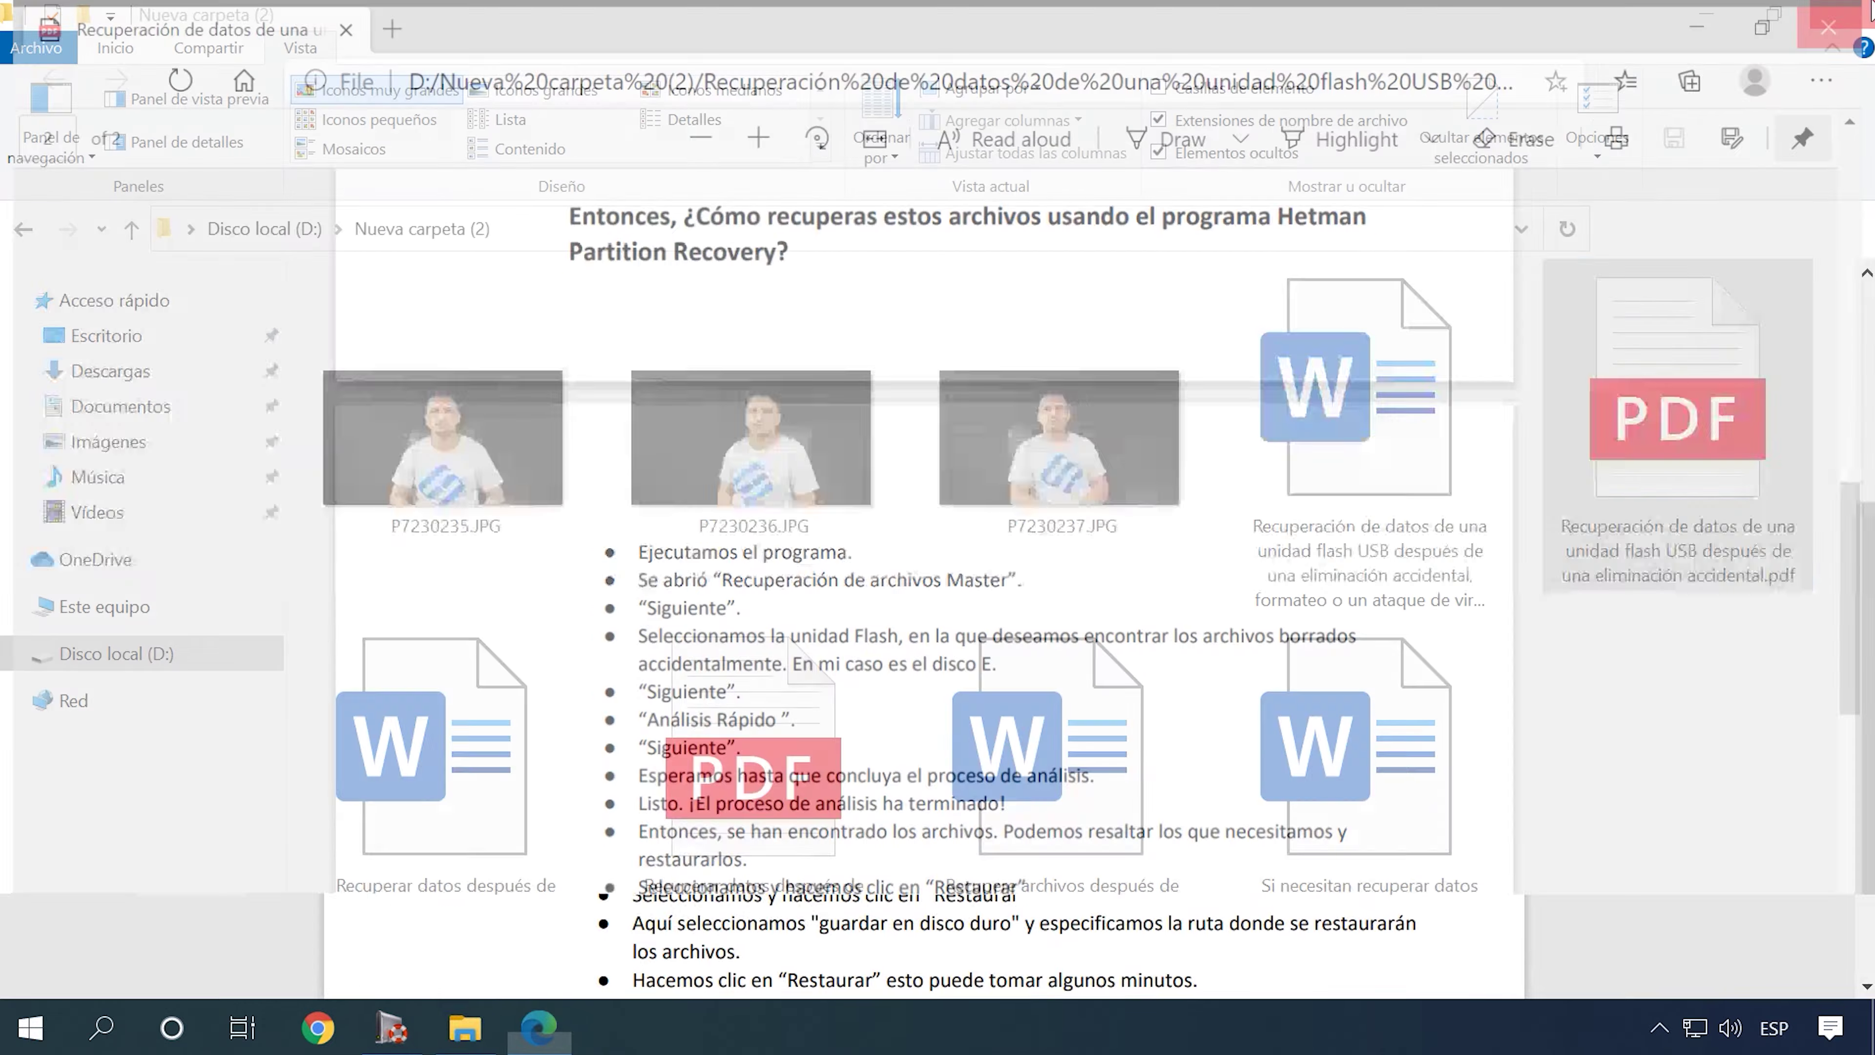
Step: Open the recovered USB flash drive recovery Word document, read through its text and close it
double_click(1447, 398)
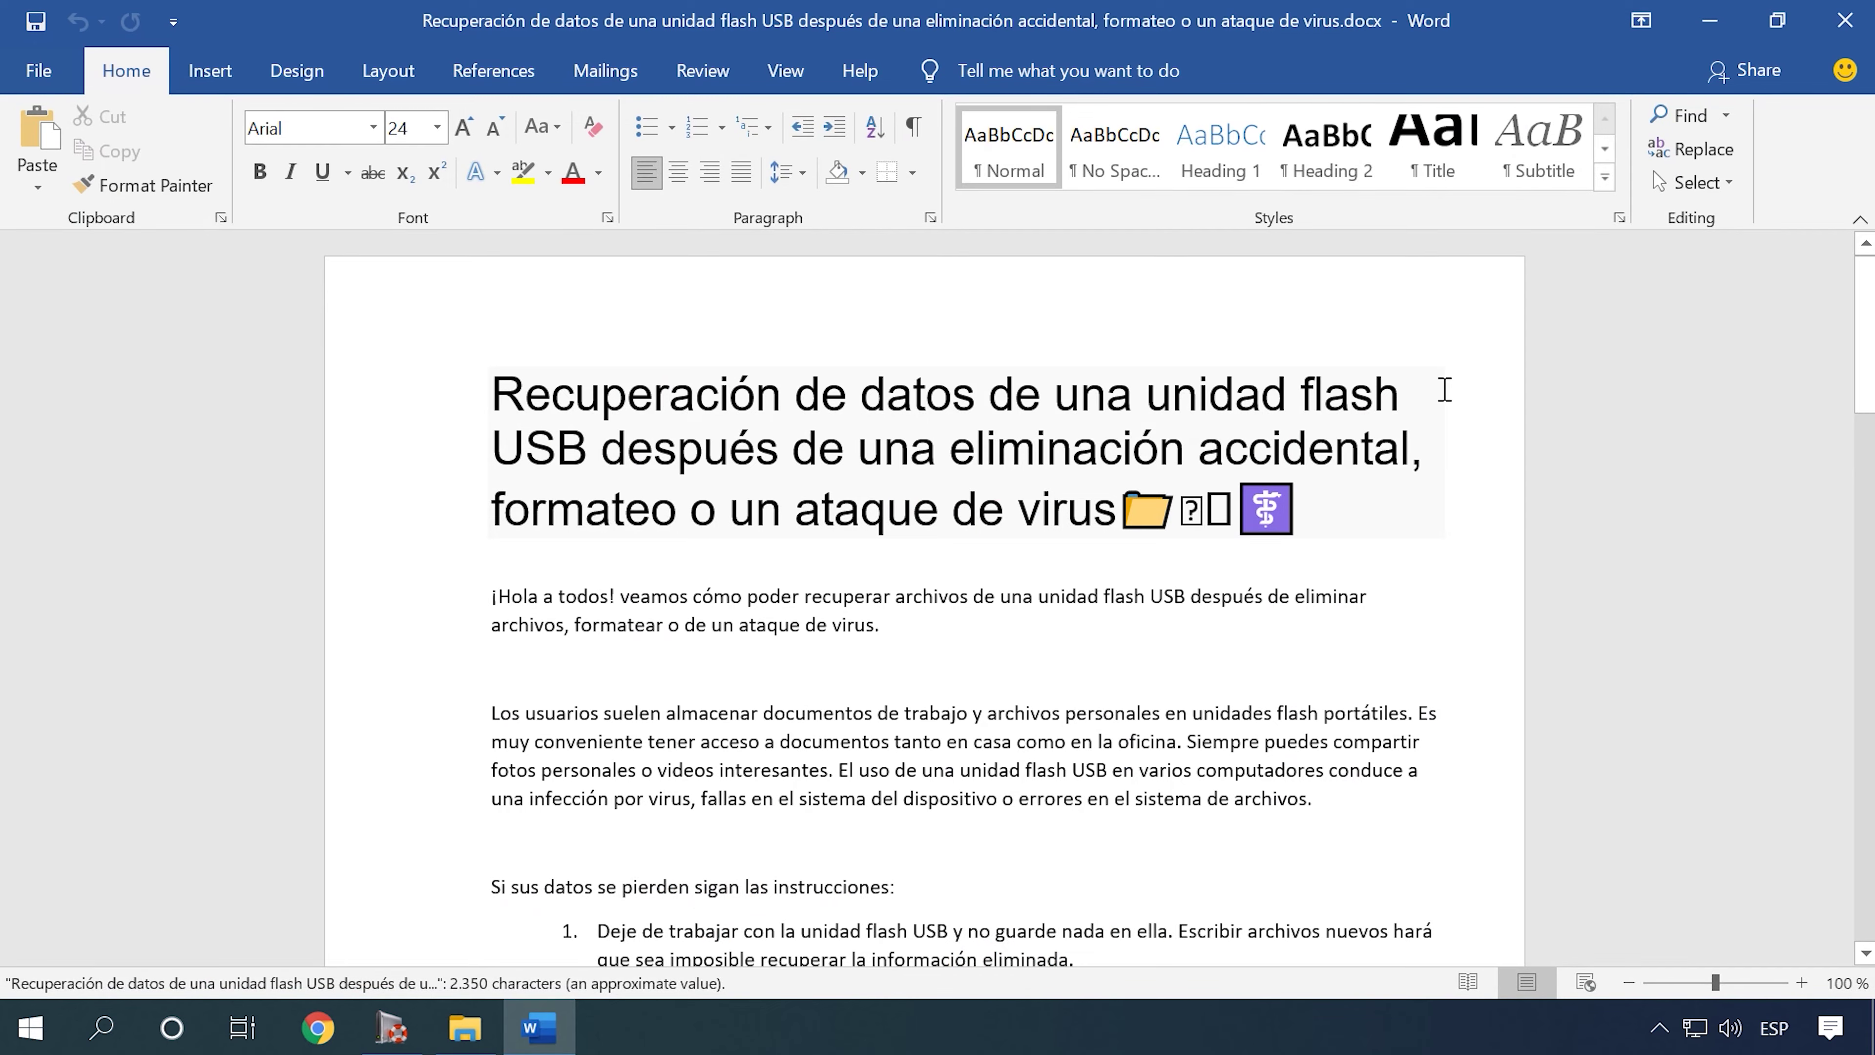
scroll(1333, 486, "down", 15)
scroll(1332, 490, "down", 5)
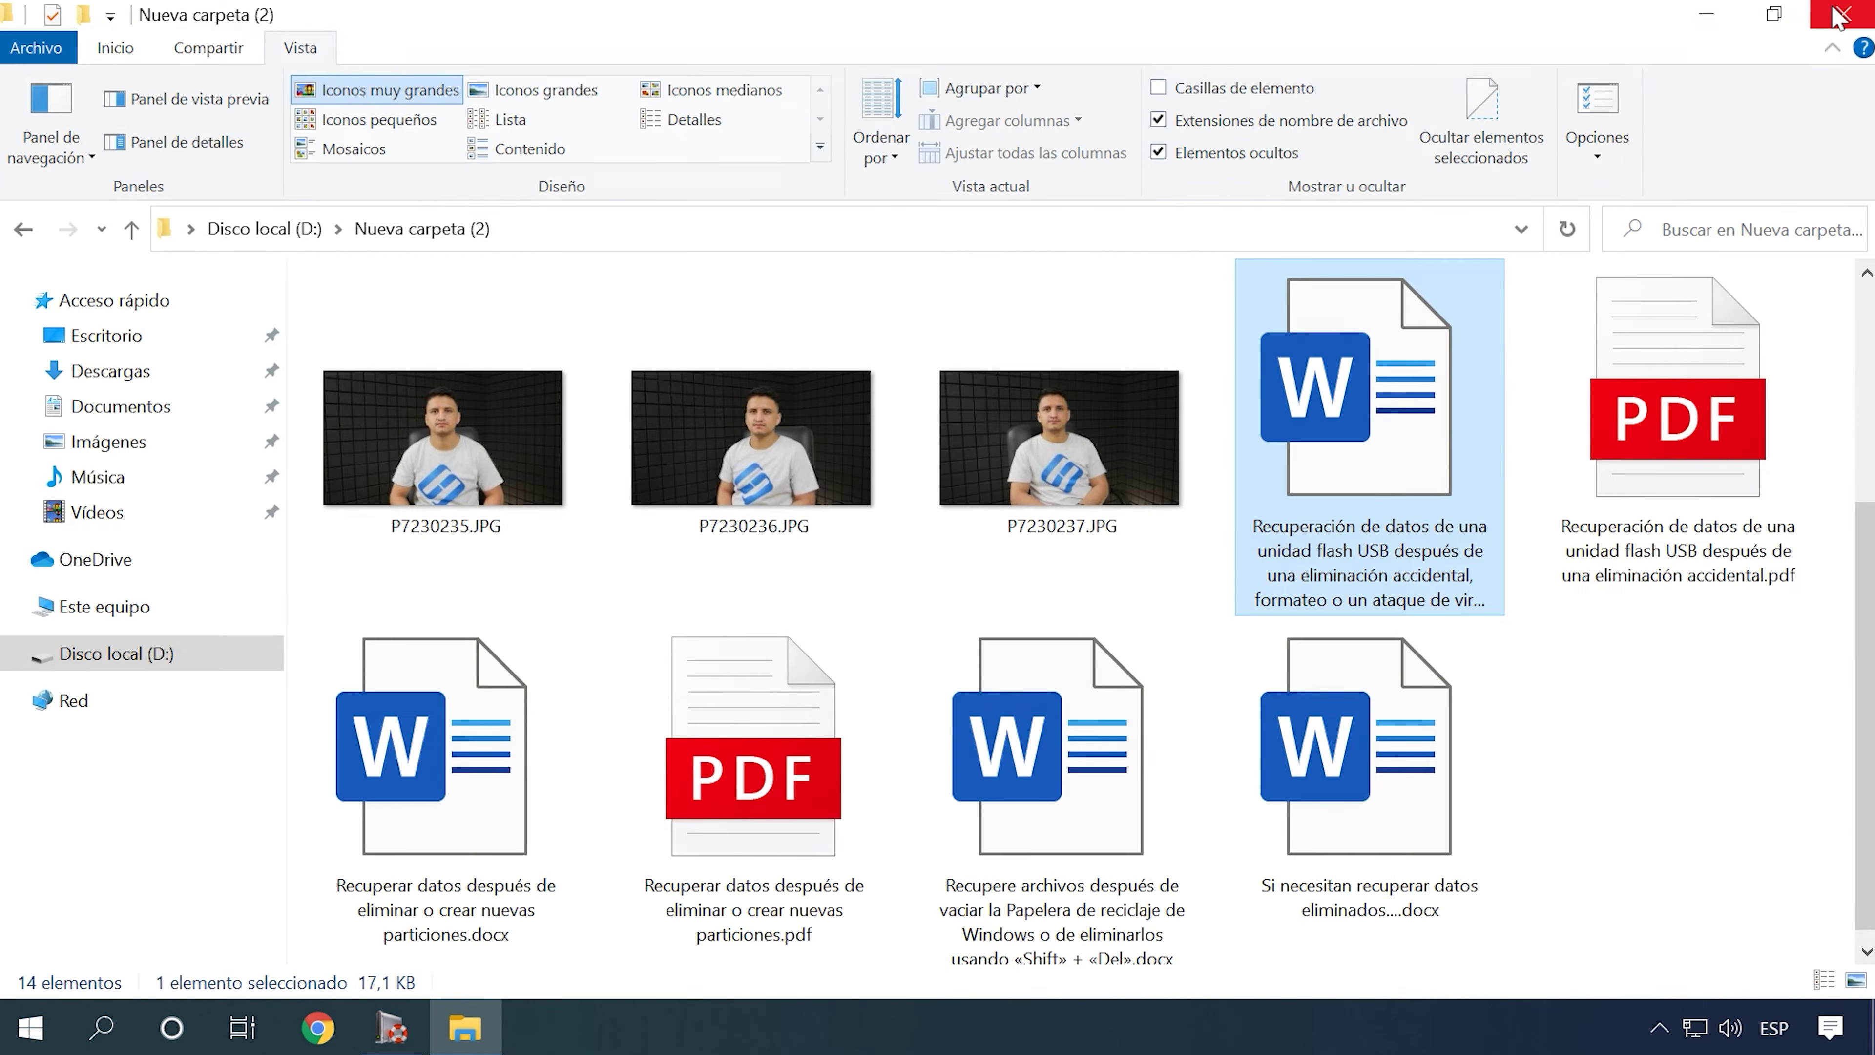